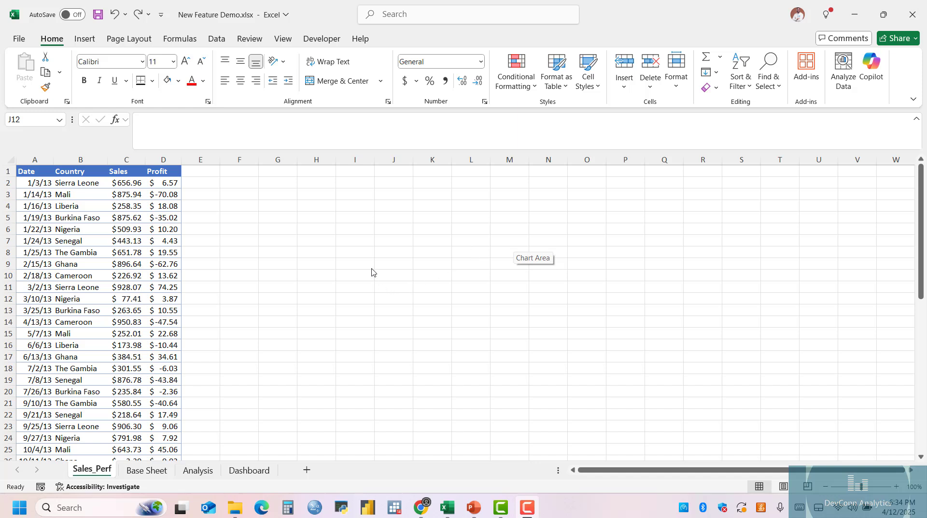
# Examine the sales data on Sales_Perf and the matching table on Sales_Perf_2 in the second workbook.
pyautogui.click(119, 240)
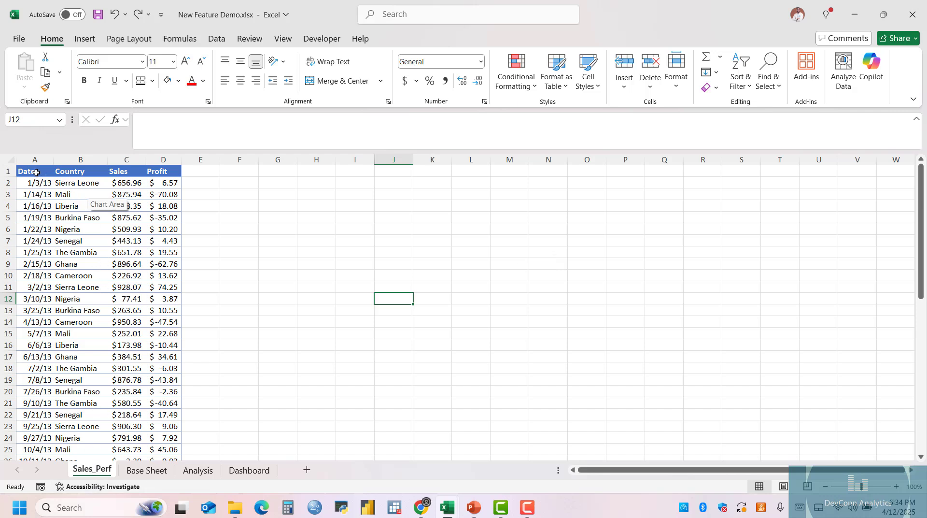
pyautogui.moveTo(36, 172); pyautogui.dragTo(154, 427)
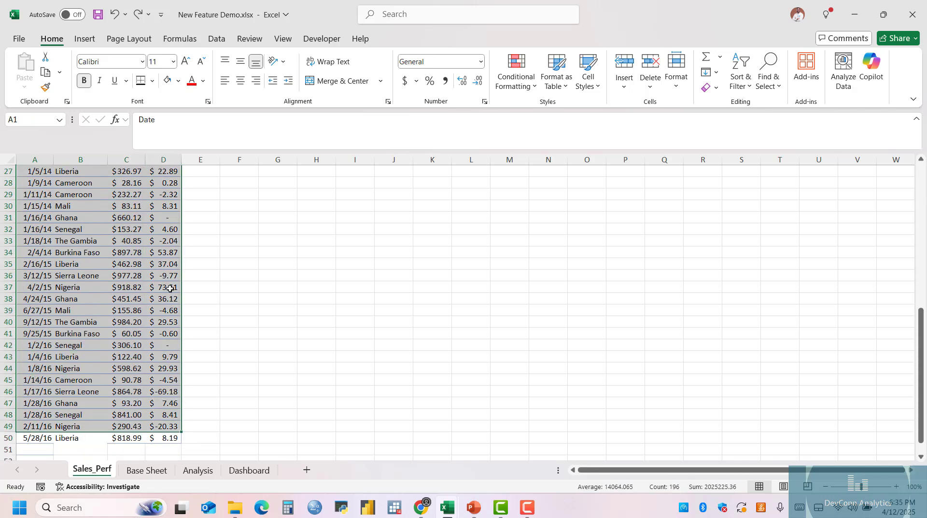
pyautogui.scroll(9, 159, 290)
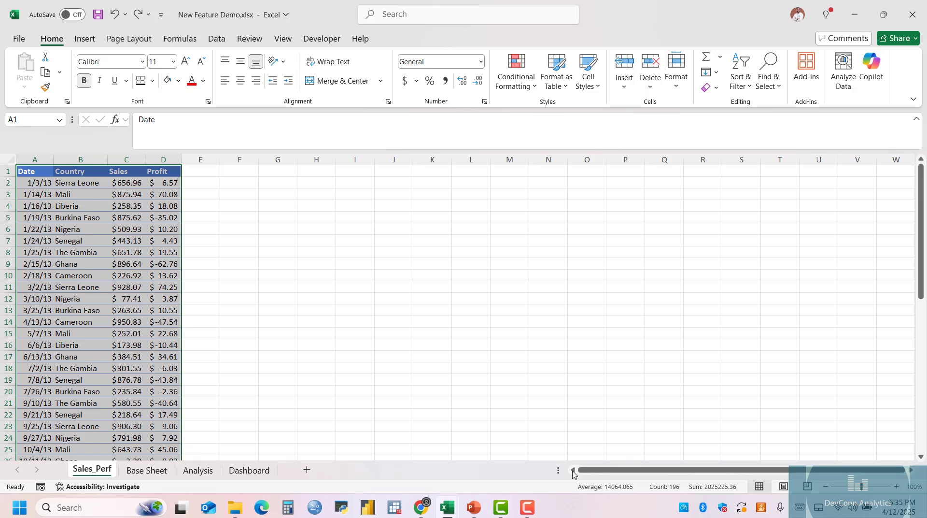
pyautogui.moveTo(458, 505)
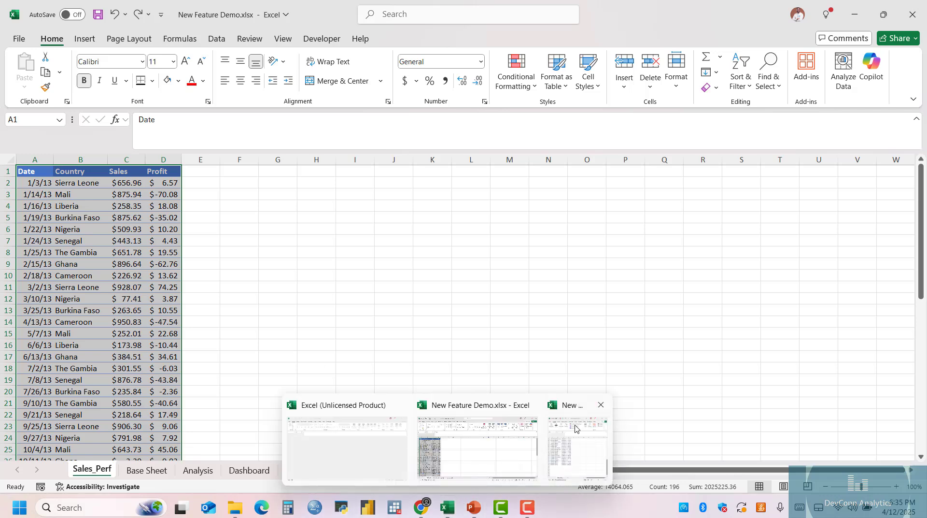
pyautogui.click(578, 447)
pyautogui.click(595, 261)
pyautogui.scroll(11, 596, 261)
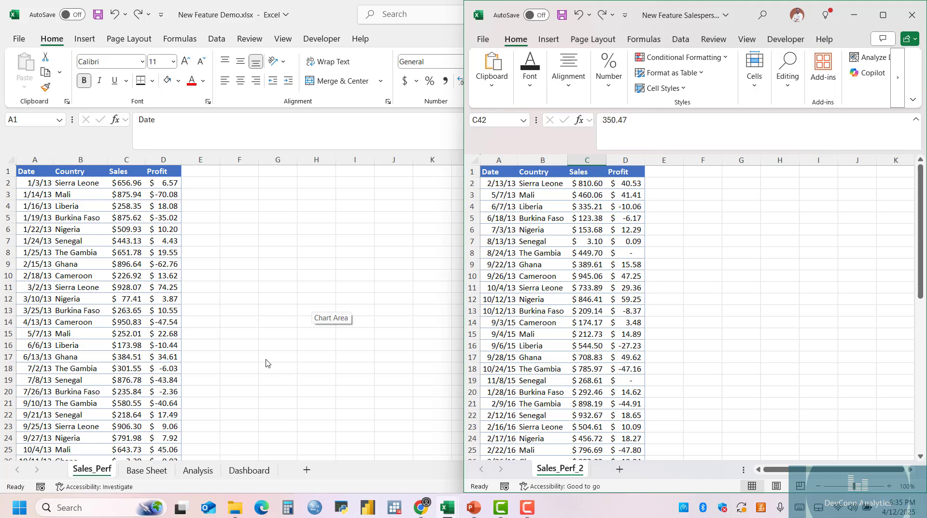
pyautogui.press('super+Up')
pyautogui.hotkey('ctrl', 'a')
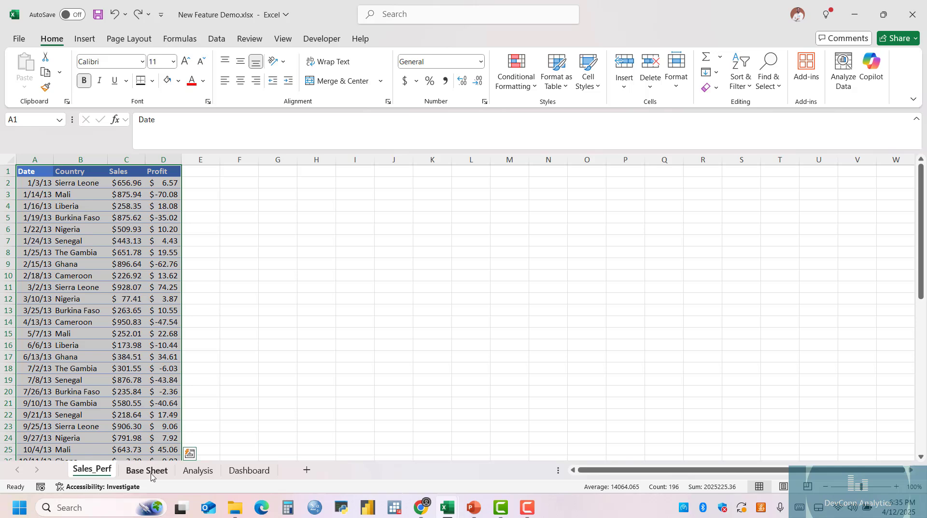
# Look through the Base Sheet, Analysis and Dashboard sheets, ending at the start of the Base Sheet's data.
pyautogui.click(151, 472)
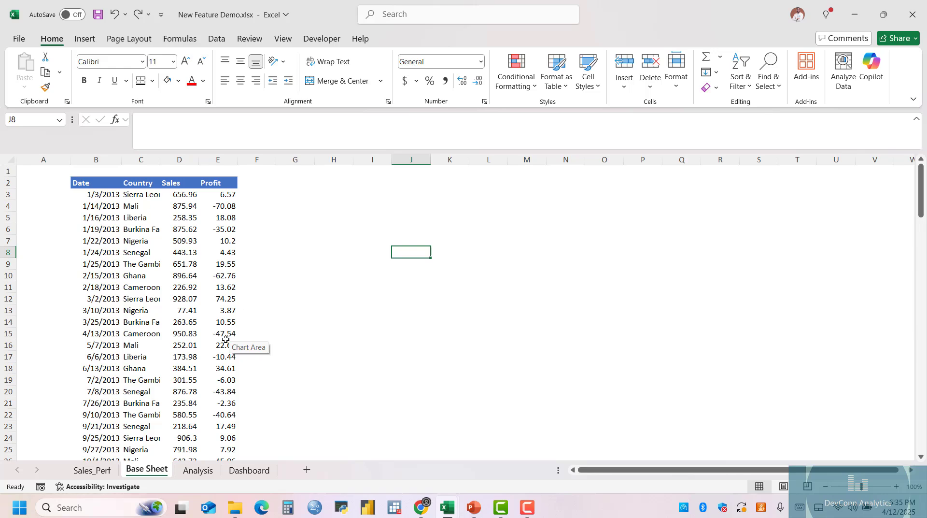
pyautogui.scroll(-7, 213, 325)
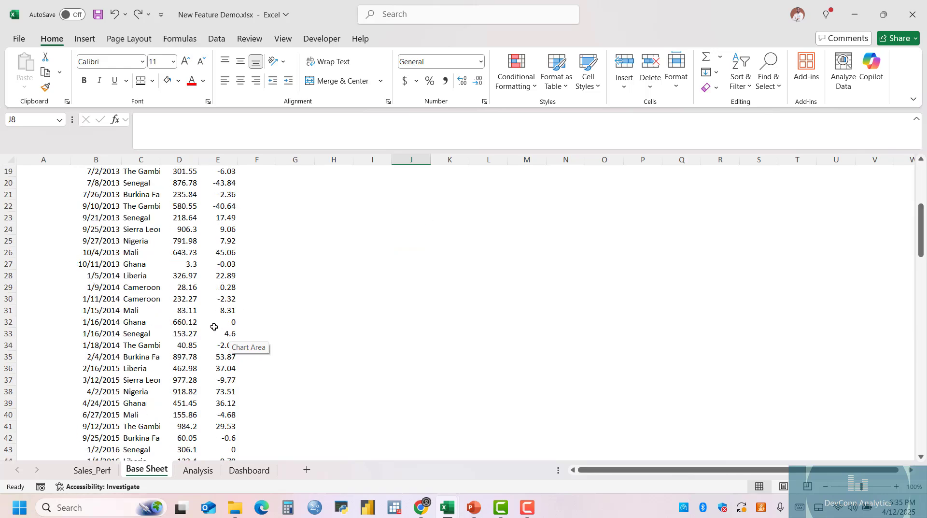
pyautogui.click(196, 473)
pyautogui.click(250, 475)
pyautogui.click(147, 470)
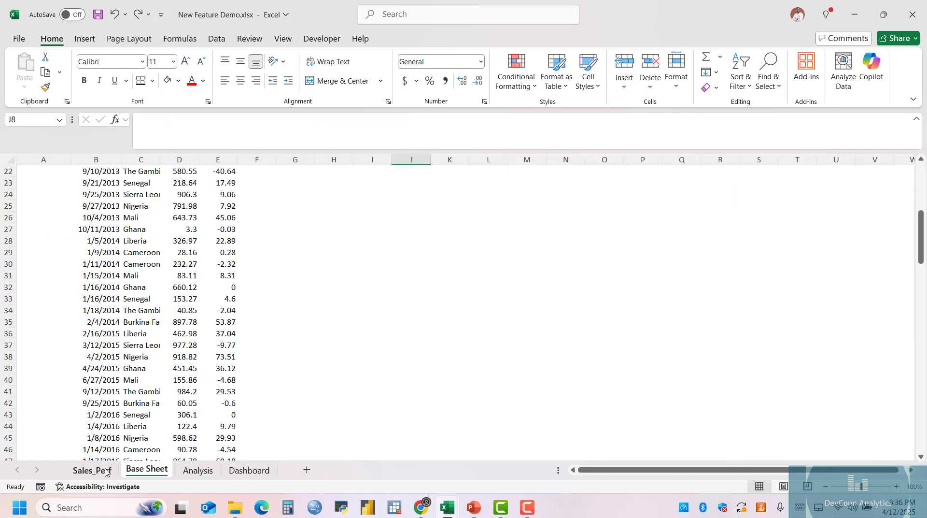
pyautogui.scroll(7, 189, 326)
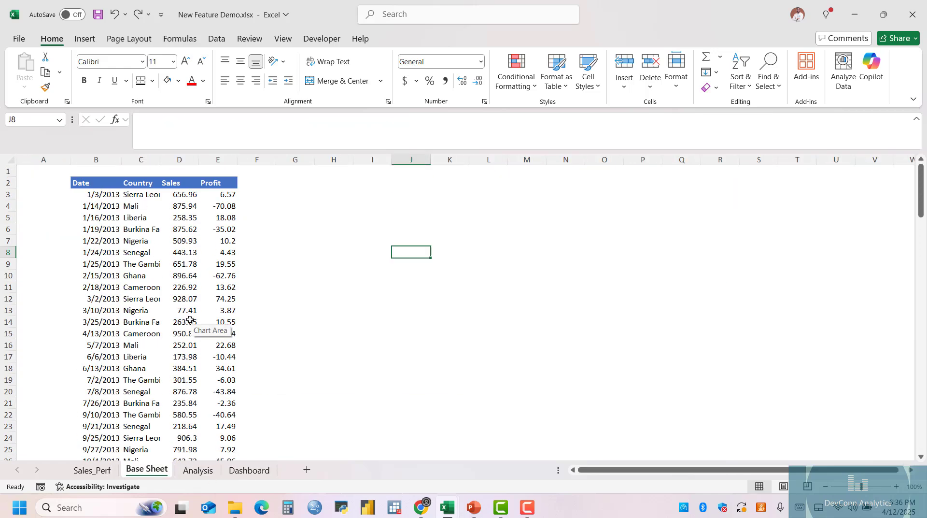
# Clear the existing stacked data starting in cell B3 of Base Sheet, keeping the header row.
pyautogui.click(94, 194)
pyautogui.press('Delete')
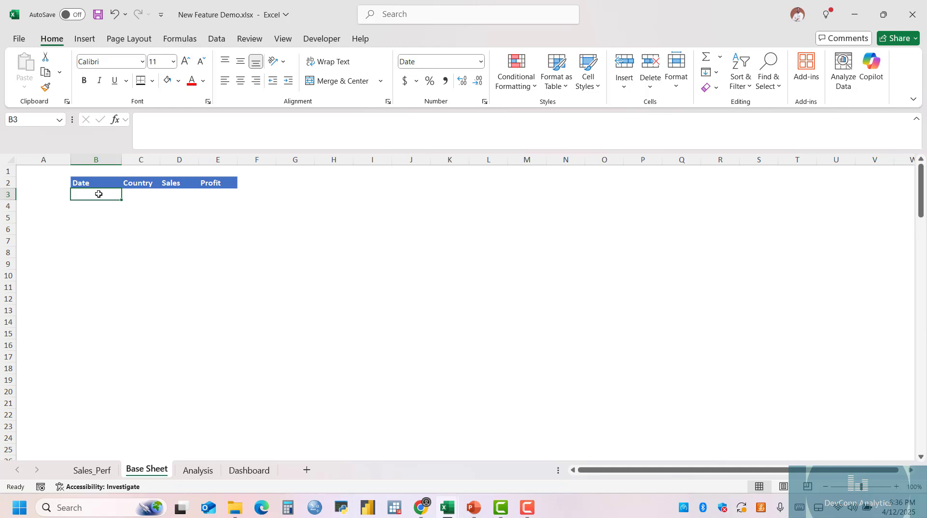
pyautogui.press('BackSpace')
pyautogui.press('Num_Lock')
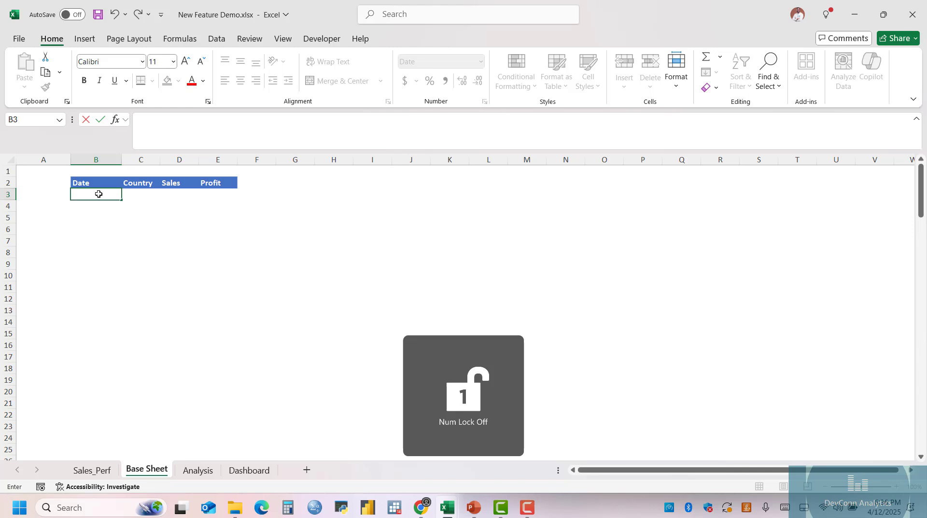
# Start a VSTACK formula in B3 of Base Sheet with Sales_Perf!A1:D50 as its first array.
pyautogui.write('=vstack')
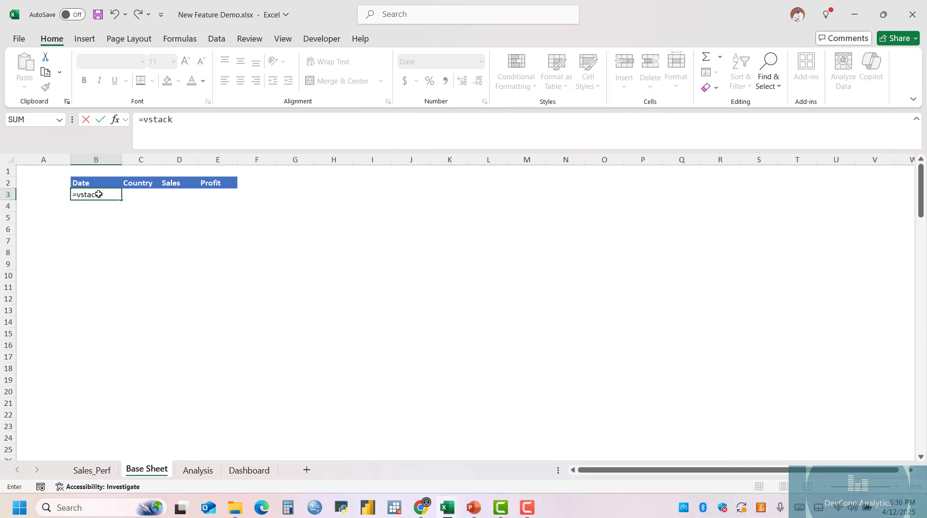
pyautogui.press('Tab')
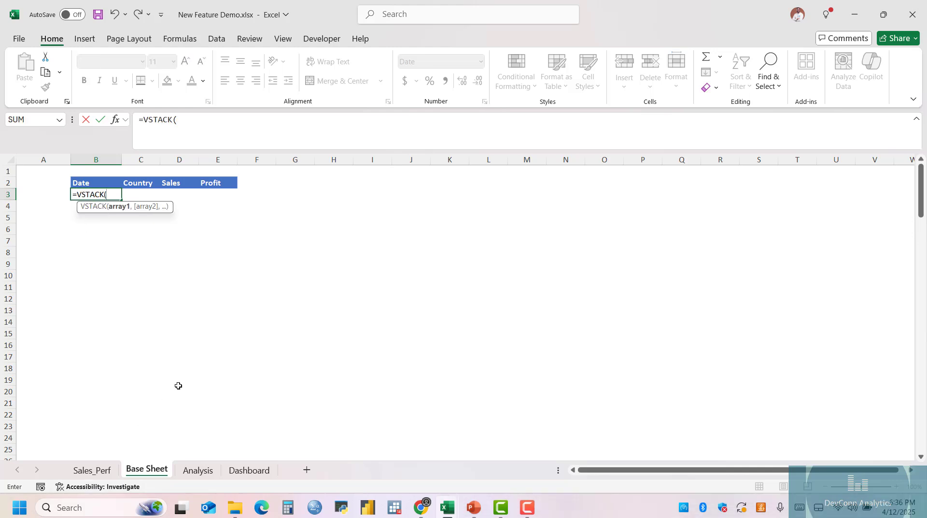
pyautogui.click(95, 471)
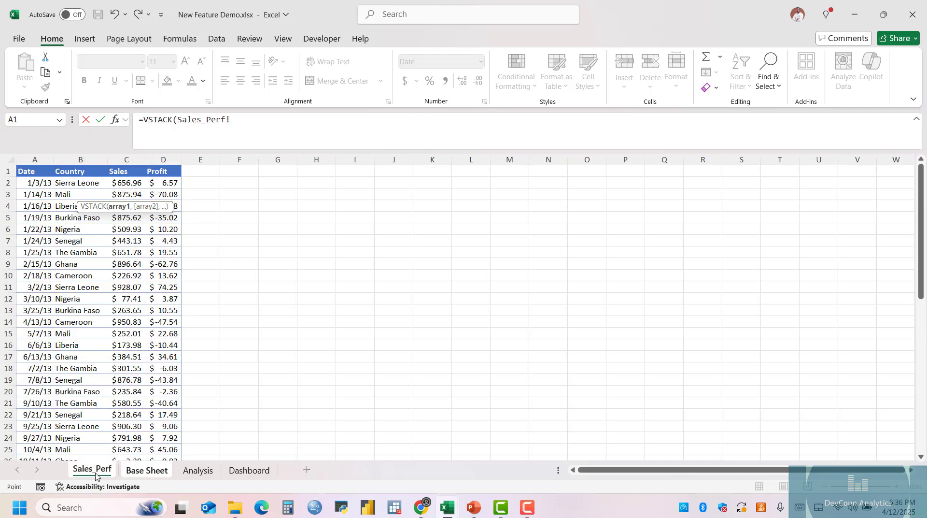
pyautogui.click(38, 172)
pyautogui.hotkey('shift', 'Right')
pyautogui.hotkey('shift', 'Right')
pyautogui.hotkey('shift', 'Right')
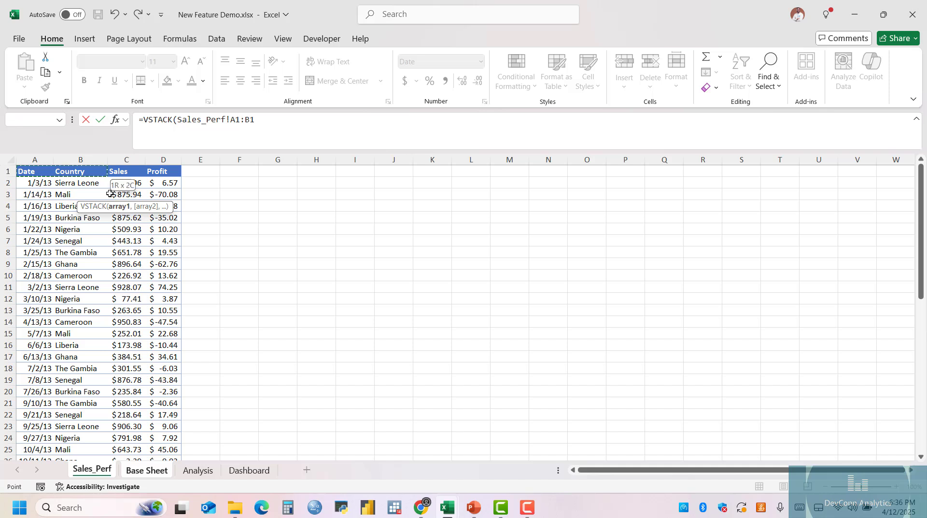
pyautogui.hotkey('ctrl', 'shift', 'Down')
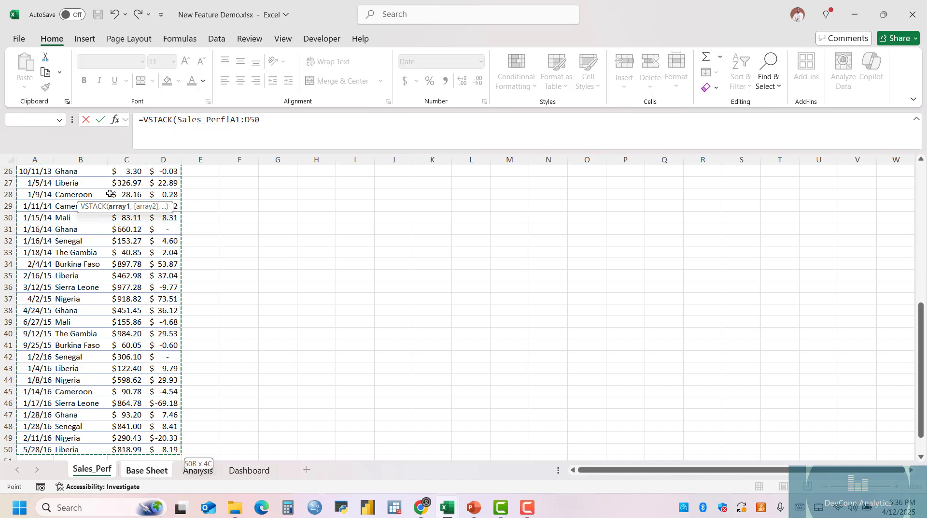
pyautogui.write(',')
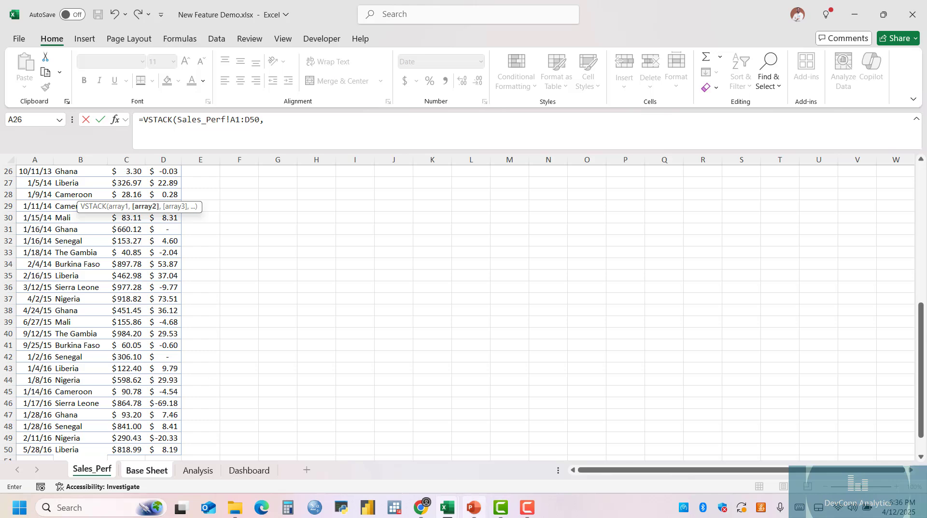
# Add Sales_Perf_2 range A2:D51 from New Feature Salesperson II.xlsx as the second array, then complete the formula and check the stacked rows.
pyautogui.moveTo(447, 507)
pyautogui.click(581, 437)
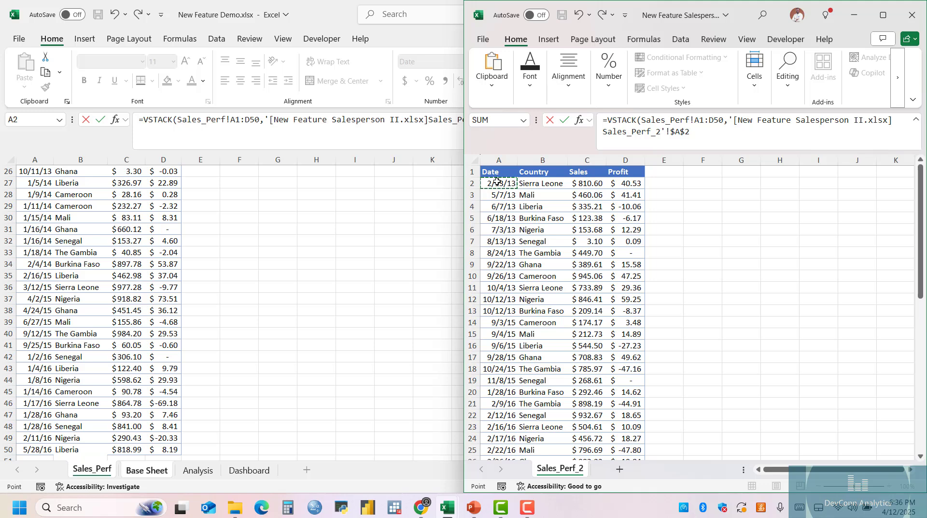
pyautogui.hotkey('shift', 'Right')
pyautogui.hotkey('shift', 'Right')
pyautogui.hotkey('shift', 'Right')
pyautogui.hotkey('ctrl', 'shift', 'Down')
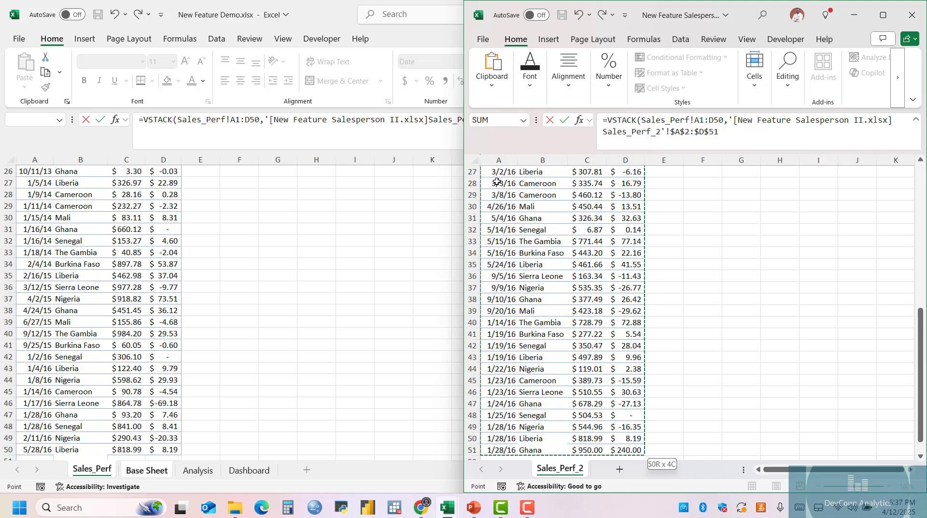
pyautogui.press('Return')
pyautogui.scroll(-20, 193, 337)
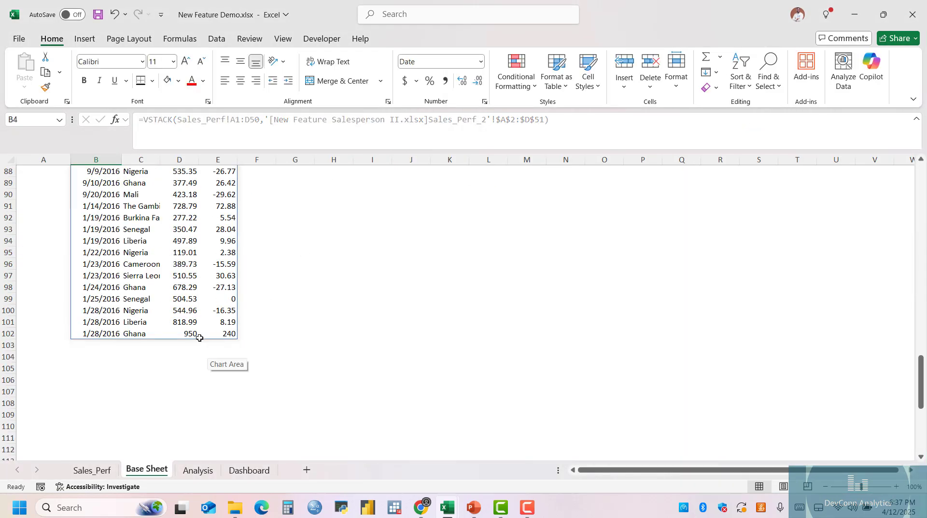
pyautogui.scroll(7, 200, 335)
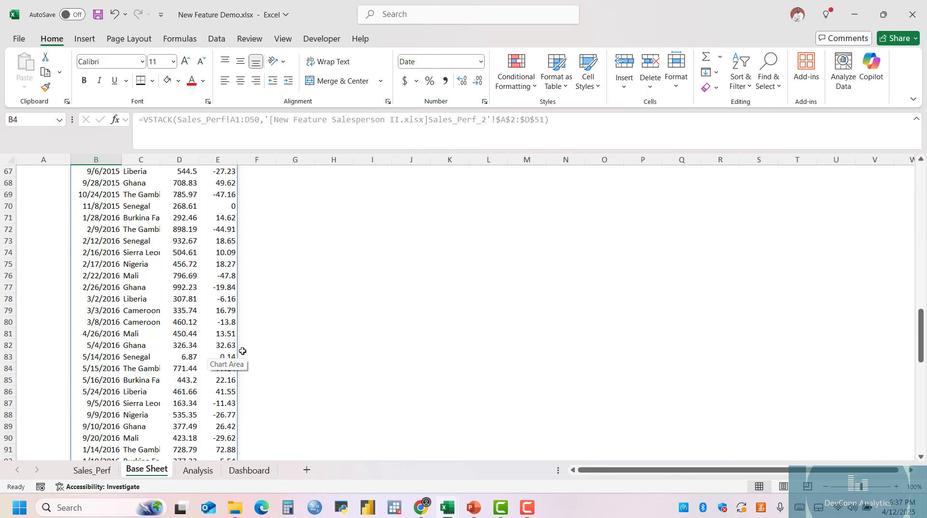
pyautogui.scroll(20, 241, 347)
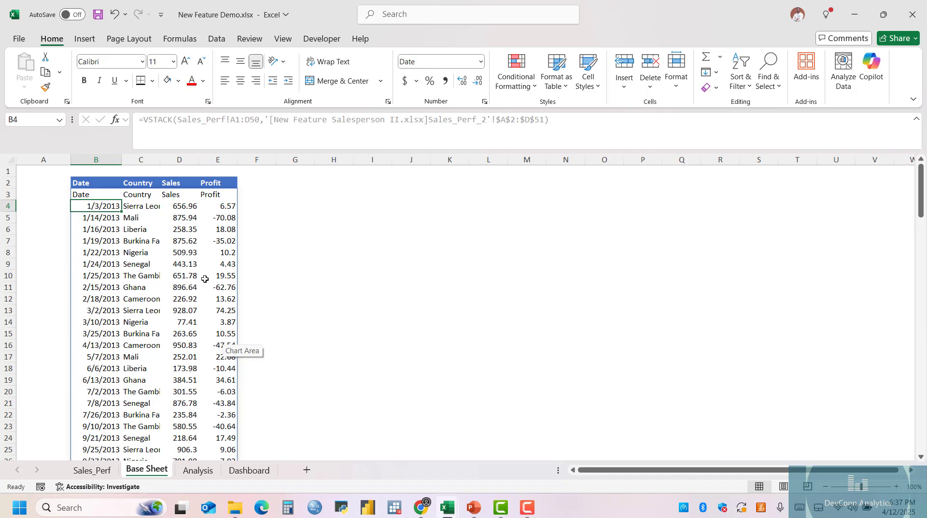
pyautogui.moveTo(96, 195); pyautogui.dragTo(180, 340)
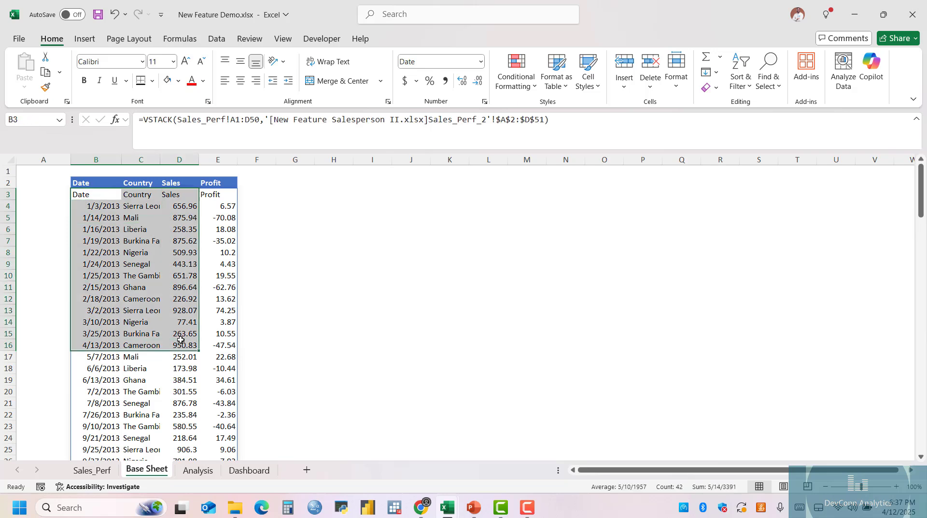
# Delete the formula in B3 of Base Sheet and start a new VSTACK formula there.
pyautogui.click(91, 195)
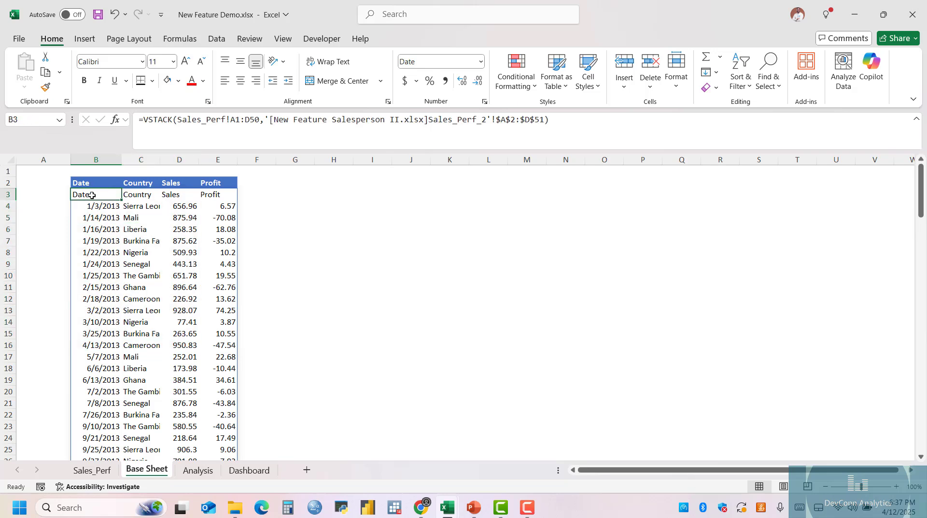
pyautogui.press('Delete')
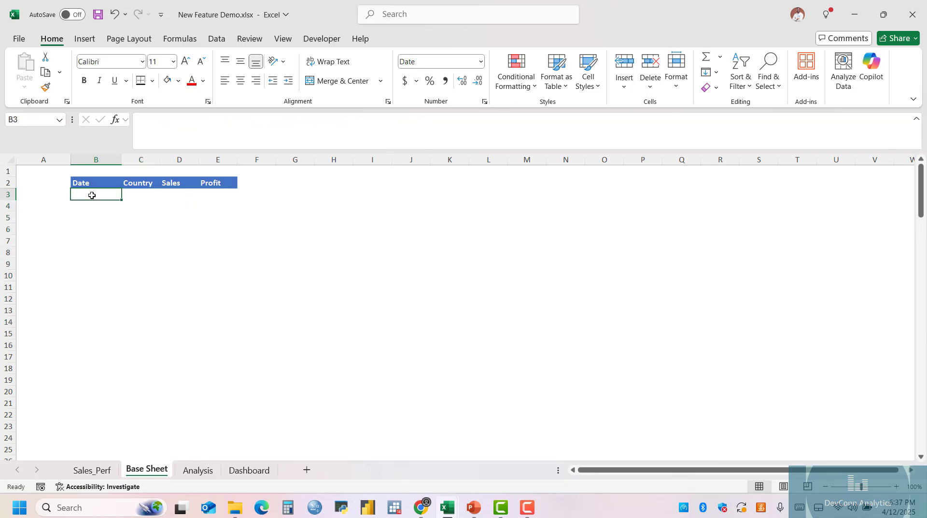
pyautogui.write('=VSTACK(')
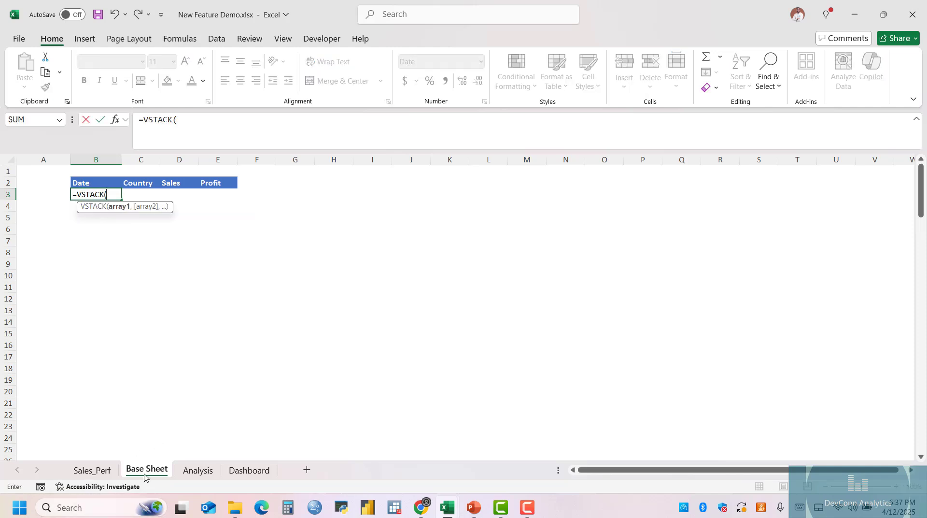
# Use Sales_Perf!A1:D70 as the first VSTACK array, extending the range past the last record to include spare blank rows.
pyautogui.click(93, 470)
pyautogui.scroll(6, 83, 217)
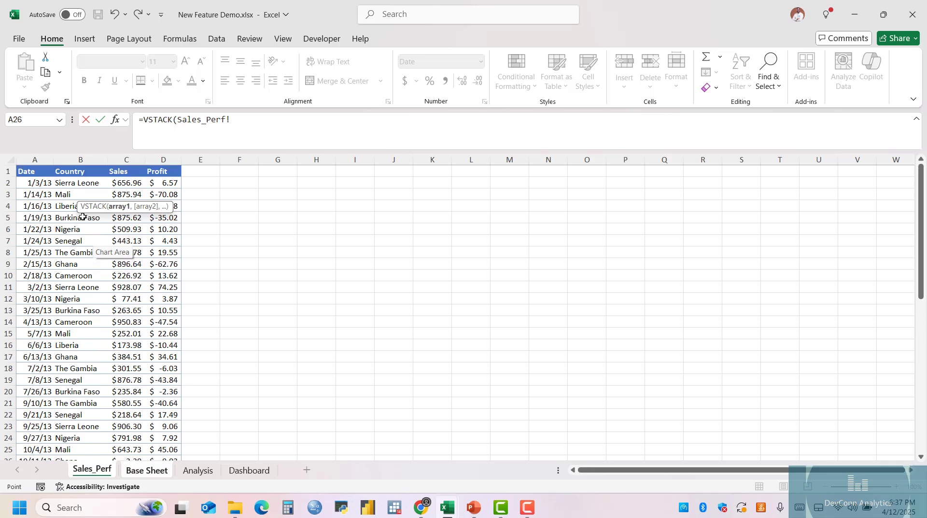
pyautogui.moveTo(29, 171); pyautogui.dragTo(163, 170)
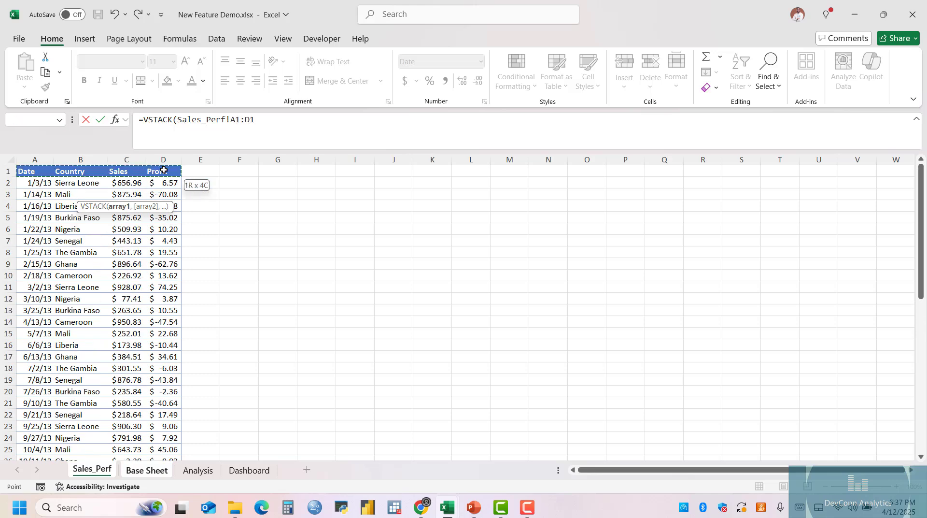
pyautogui.hotkey('ctrl', 'shift', 'Down')
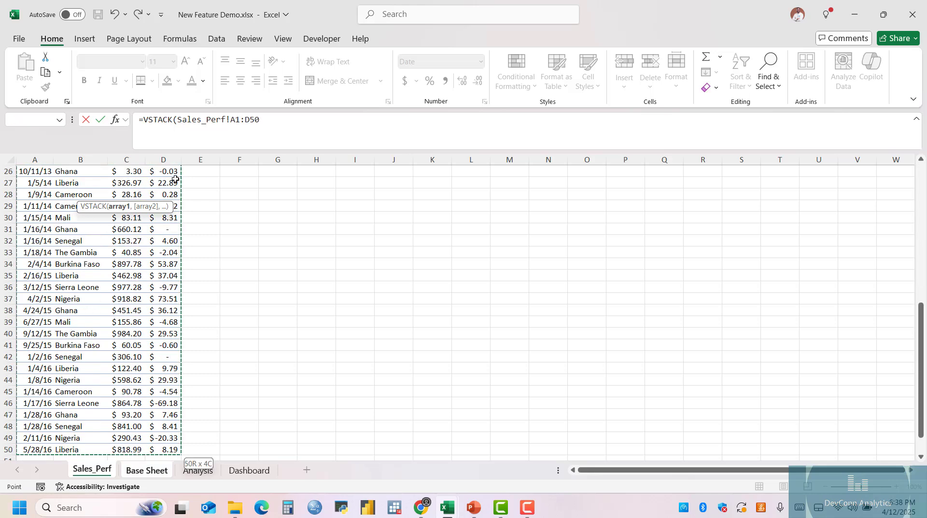
pyautogui.hotkey('shift', 'Down')
pyautogui.hotkey('shift', 'Down')
pyautogui.hotkey('shift', 'Down')
pyautogui.hotkey('shift', 'Down')
pyautogui.hotkey('shift', 'Down')
pyautogui.hotkey('shift', 'Down')
pyautogui.hotkey('shift', 'Down')
pyautogui.hotkey('shift', 'Down')
pyautogui.hotkey('shift', 'Down')
pyautogui.hotkey('shift', 'Down')
pyautogui.hotkey('shift', 'Down')
pyautogui.hotkey('shift', 'Down')
pyautogui.hotkey('shift', 'Down')
pyautogui.hotkey('shift', 'Down')
pyautogui.hotkey('shift', 'Down')
pyautogui.hotkey('shift', 'Down')
pyautogui.hotkey('shift', 'Down')
pyautogui.hotkey('shift', 'Down')
pyautogui.hotkey('shift', 'Down')
pyautogui.hotkey('shift', 'Down')
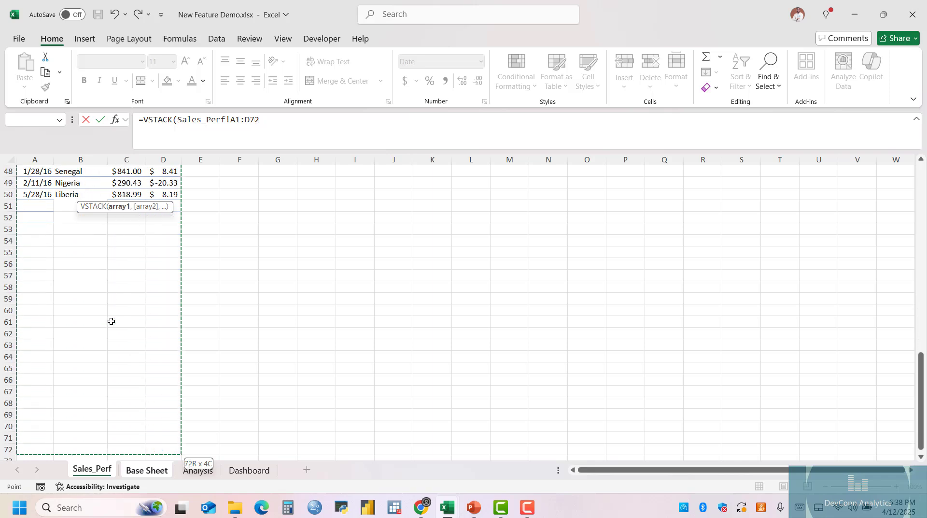
pyautogui.hotkey('shift', 'Down')
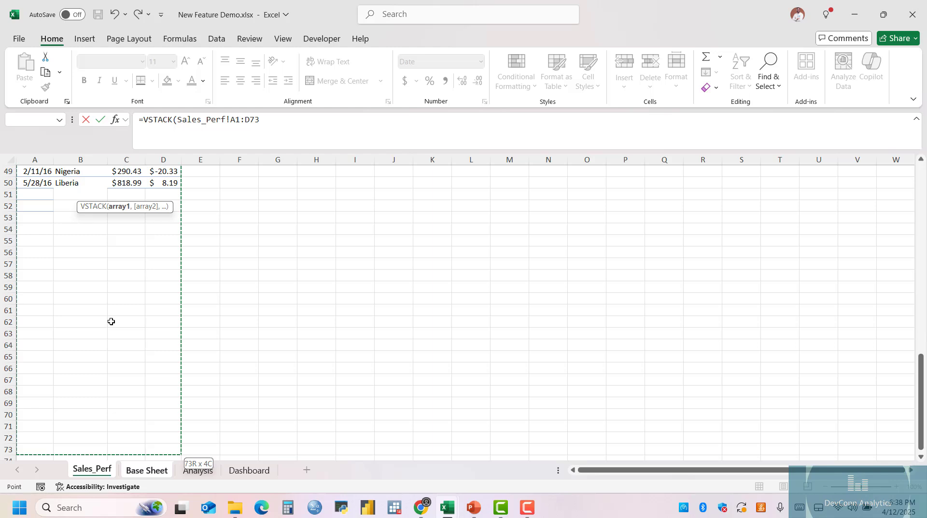
pyautogui.scroll(-2, 111, 322)
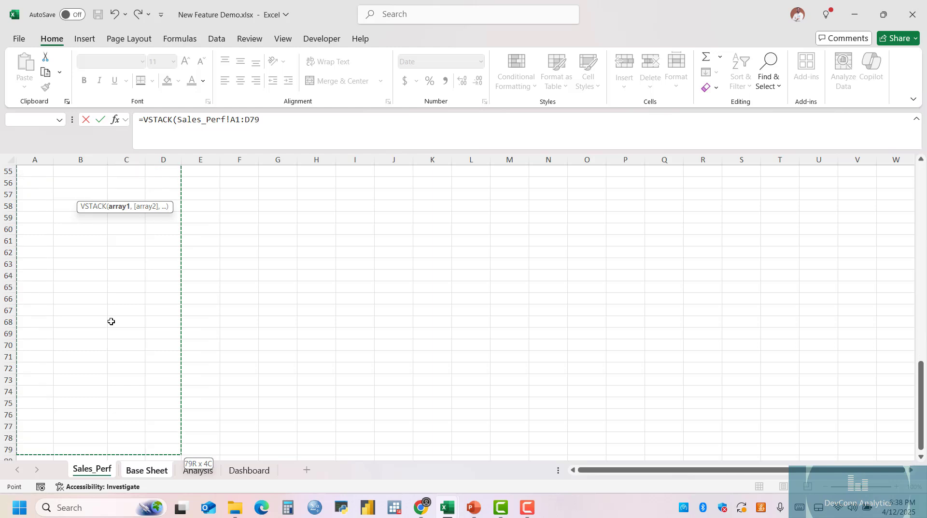
pyautogui.hotkey('shift', 'Up')
pyautogui.hotkey('shift', 'Up')
pyautogui.hotkey('shift', 'Up')
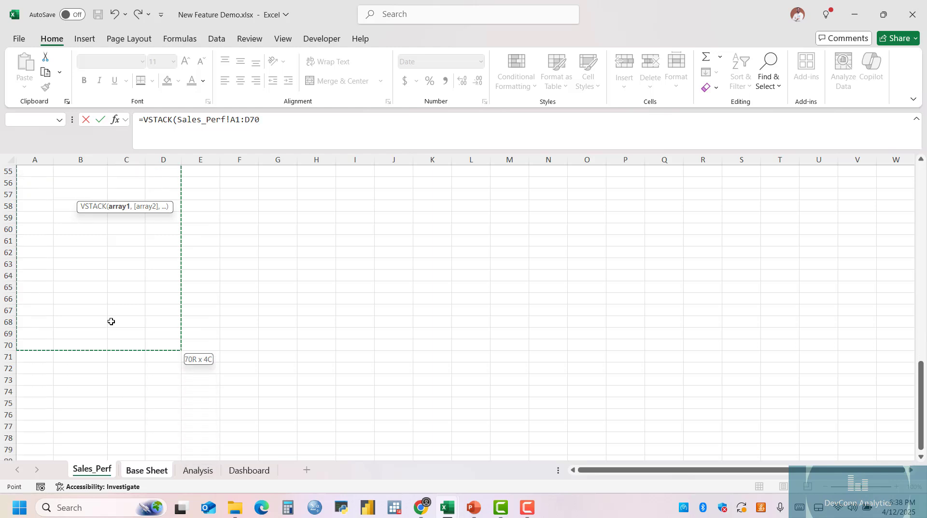
pyautogui.write(',')
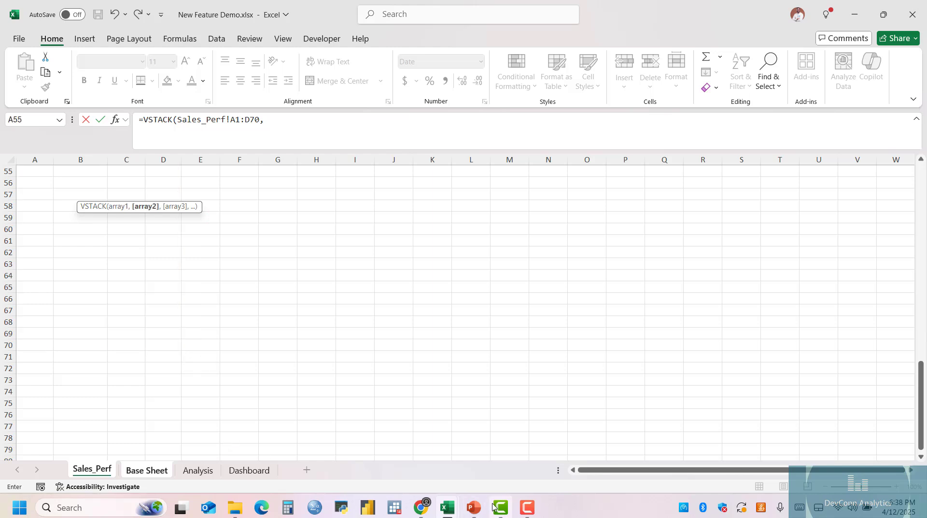
# Switch to New Feature Salesperson II.xlsx and add Sales_Perf_2 range A2:D51 as the second VSTACK array.
pyautogui.moveTo(458, 511)
pyautogui.click(592, 434)
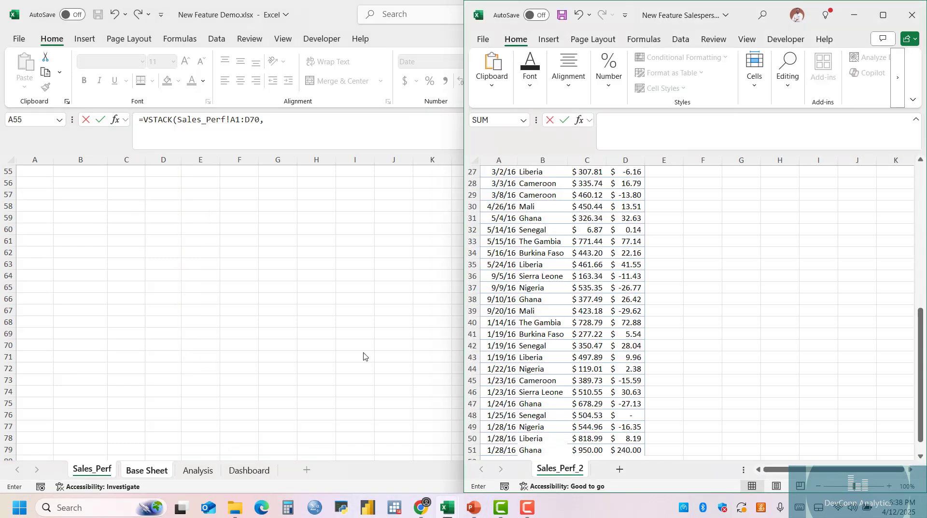
pyautogui.scroll(9, 568, 293)
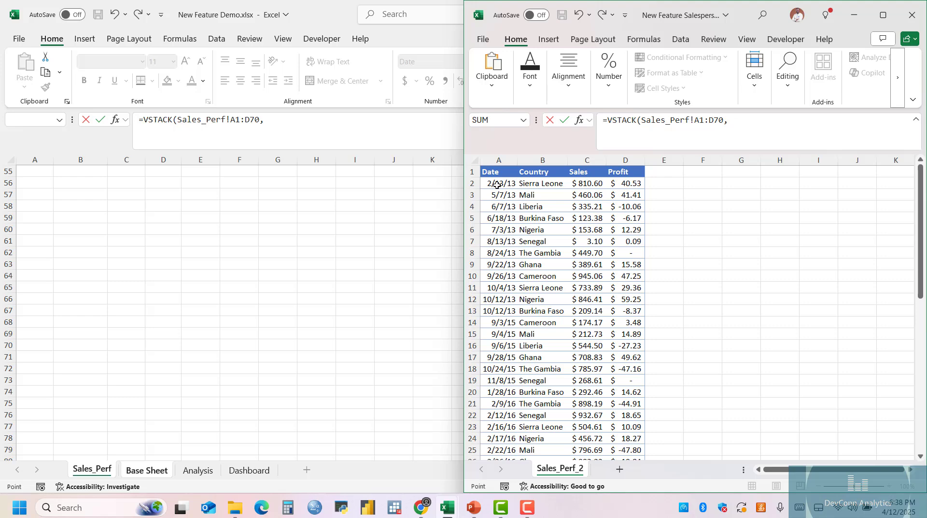
pyautogui.click(496, 184)
pyautogui.hotkey('ctrl', 'shift', 'Right')
pyautogui.hotkey('ctrl', 'shift', 'Down')
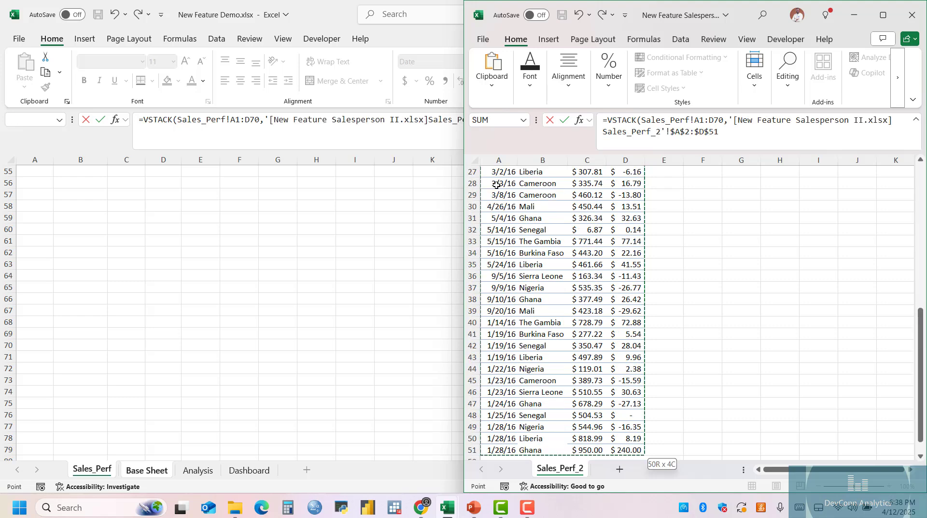
# Extend the second VSTACK array into the blank rows down to D72 and complete the formula.
pyautogui.hotkey('shift', 'Down')
pyautogui.hotkey('shift', 'Down')
pyautogui.hotkey('shift', 'Down')
pyautogui.hotkey('shift', 'Down')
pyautogui.hotkey('shift', 'Down')
pyautogui.hotkey('shift', 'Down')
pyautogui.hotkey('shift', 'Down')
pyautogui.hotkey('shift', 'Down')
pyautogui.hotkey('shift', 'Down')
pyautogui.hotkey('shift', 'Down')
pyautogui.hotkey('shift', 'Down')
pyautogui.hotkey('shift', 'Down')
pyautogui.hotkey('shift', 'Down')
pyautogui.hotkey('shift', 'Down')
pyautogui.hotkey('shift', 'Down')
pyautogui.hotkey('shift', 'Down')
pyautogui.hotkey('shift', 'Down')
pyautogui.hotkey('shift', 'Down')
pyautogui.hotkey('shift', 'Down')
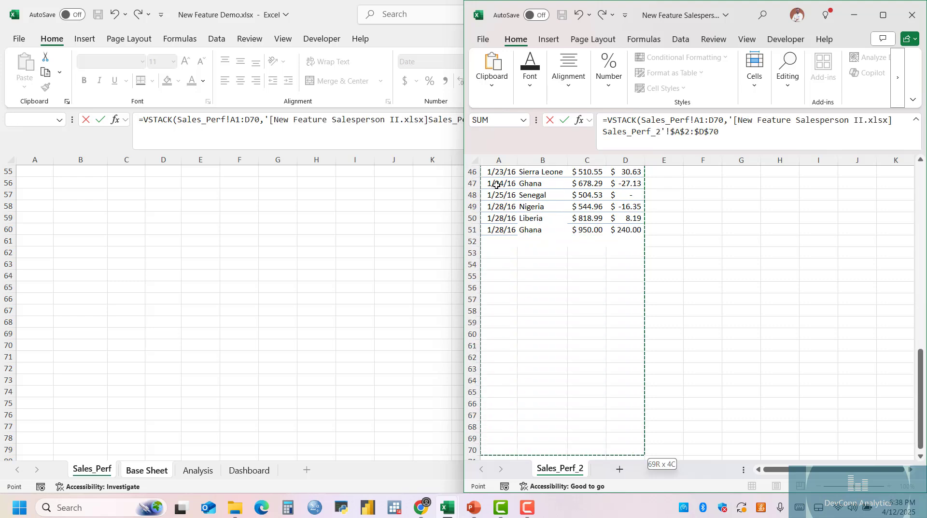
pyautogui.hotkey('shift', 'Down')
pyautogui.hotkey('shift', 'Down')
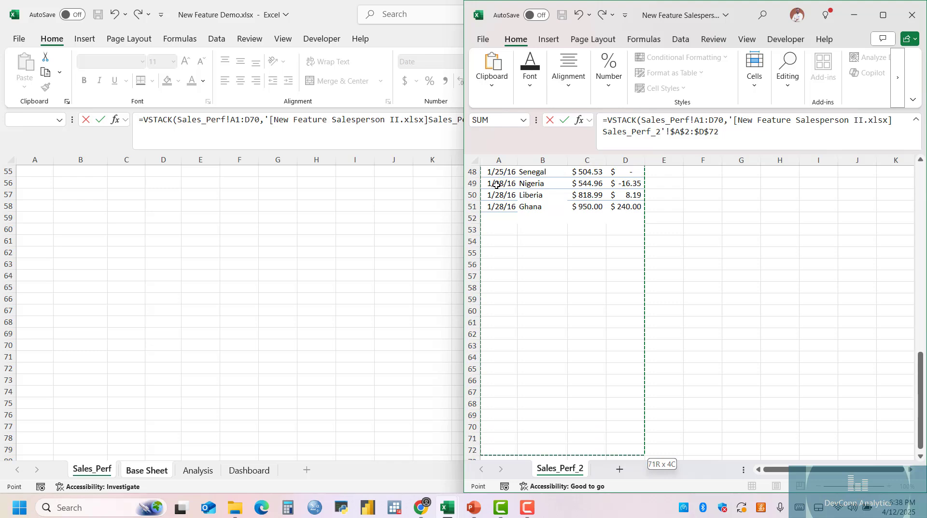
pyautogui.write(')')
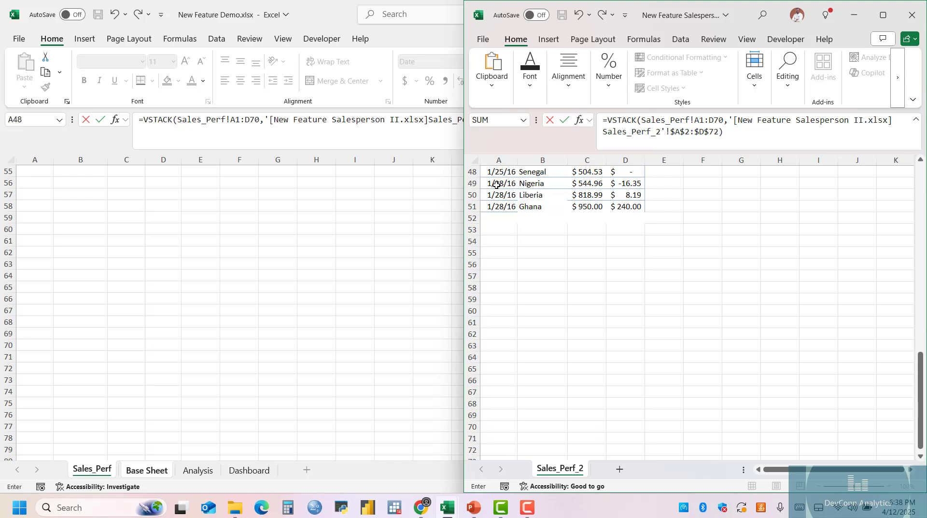
pyautogui.press('Return')
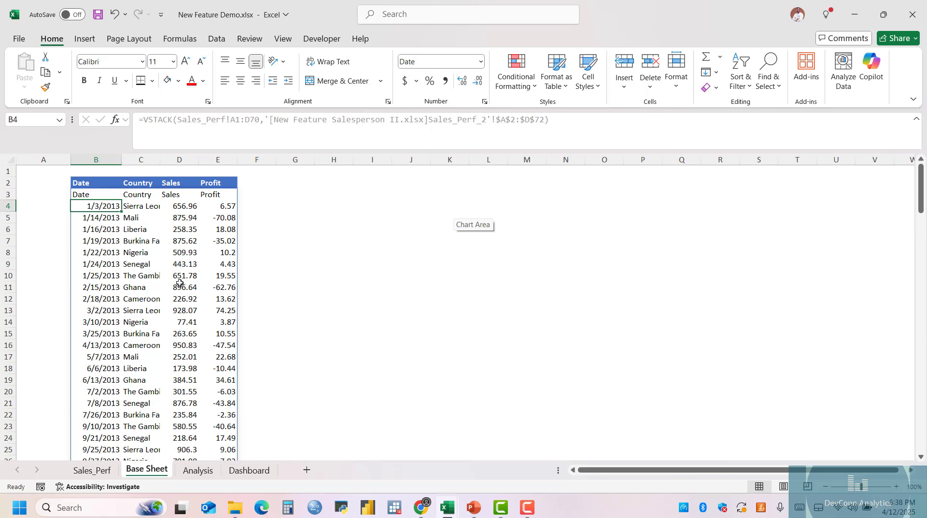
# Check the stacked rows on Base Sheet where the two tables meet, comparing them with the end of the Sales_Perf records.
pyautogui.scroll(-8, 179, 285)
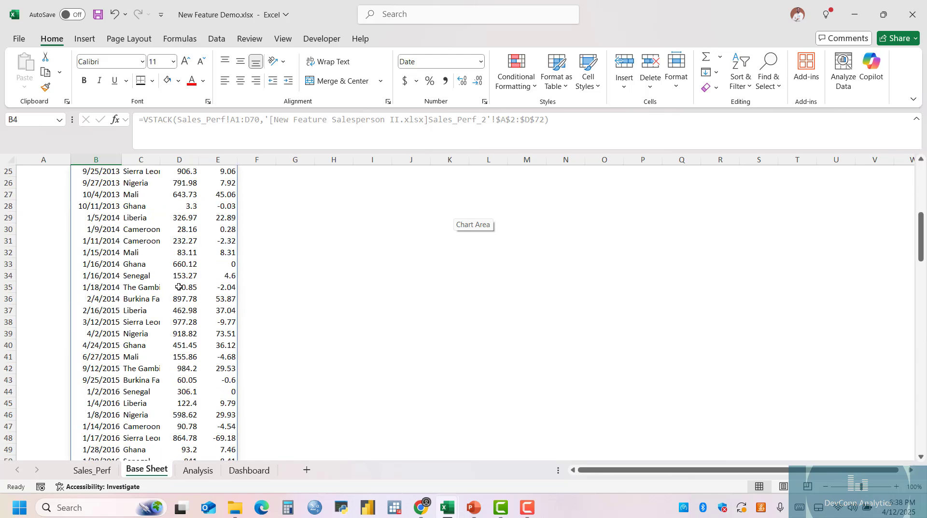
pyautogui.scroll(-10, 180, 286)
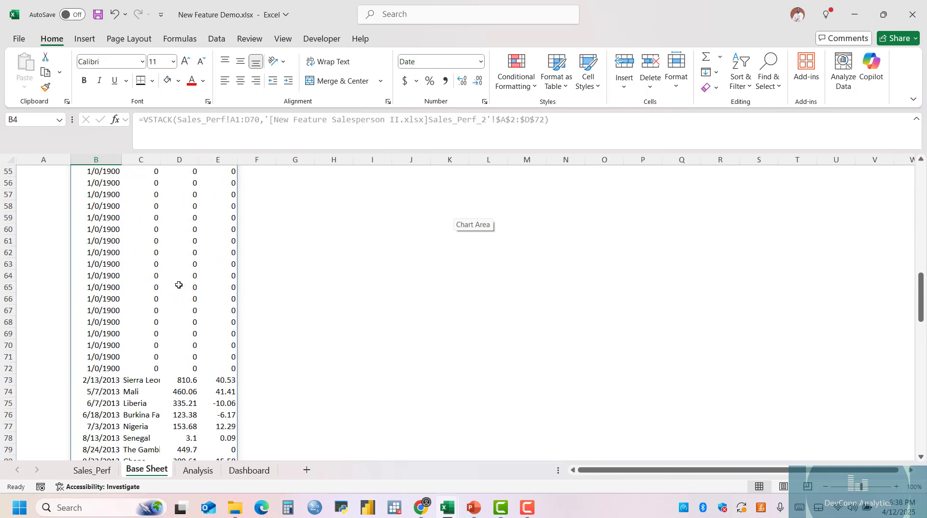
pyautogui.scroll(3, 179, 285)
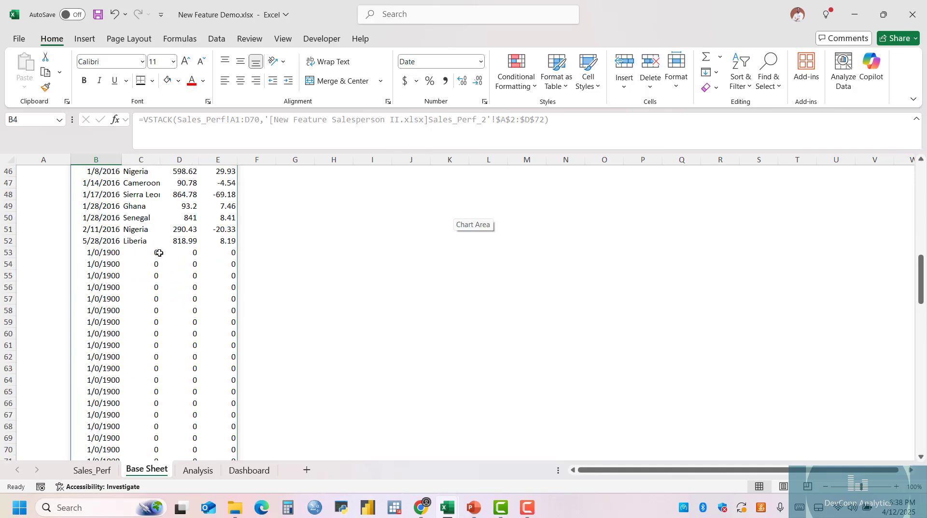
pyautogui.moveTo(159, 252); pyautogui.dragTo(215, 425)
pyautogui.scroll(-3, 187, 288)
pyautogui.scroll(2, 187, 288)
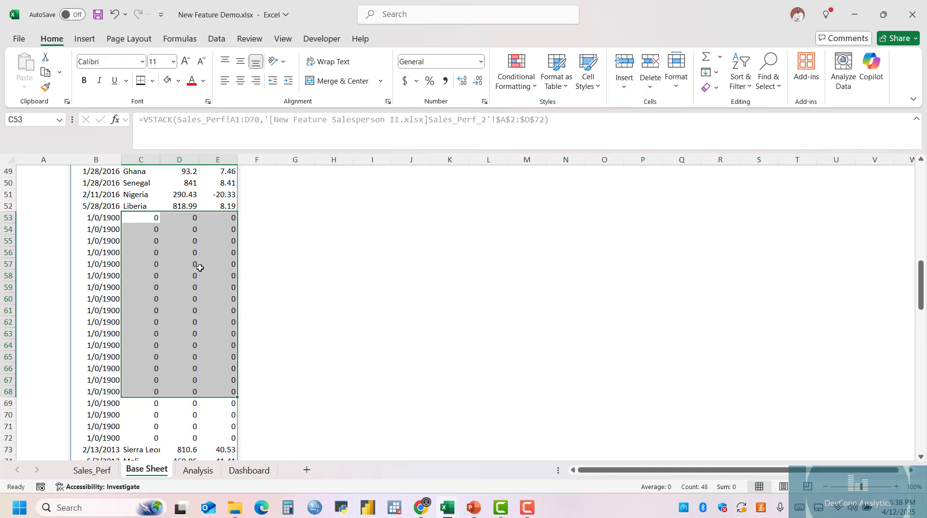
pyautogui.click(100, 470)
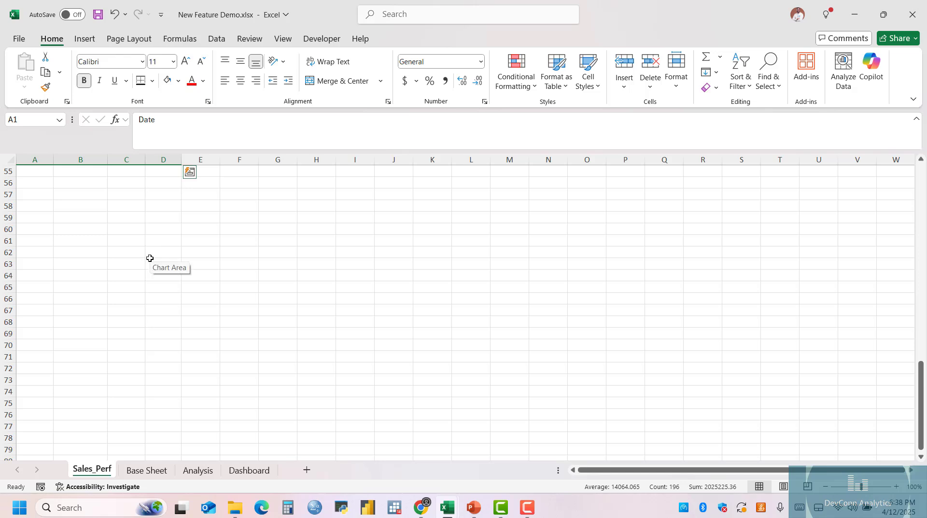
pyautogui.scroll(12, 148, 258)
pyautogui.scroll(-5, 149, 258)
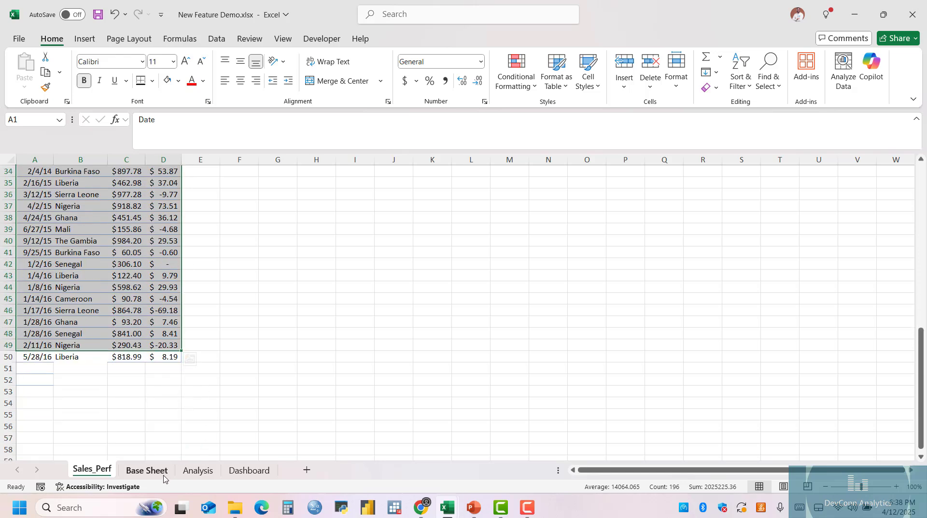
pyautogui.click(147, 470)
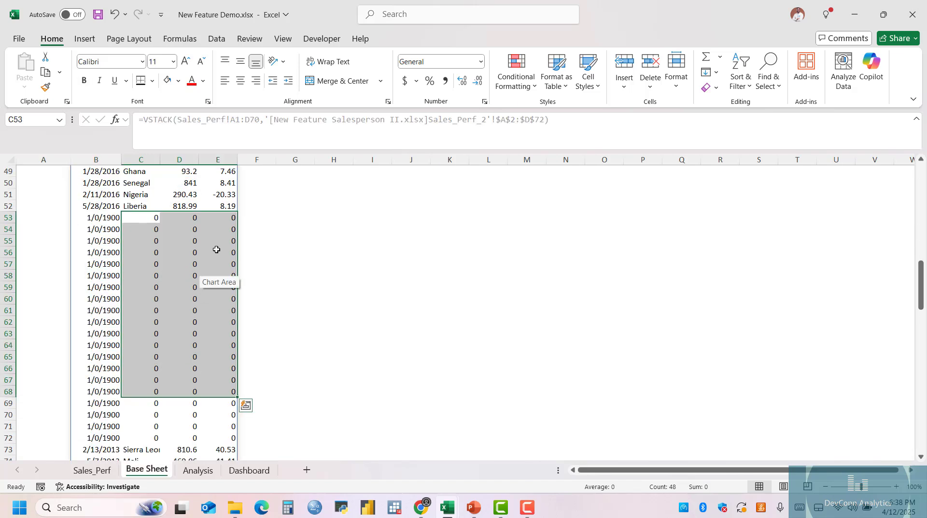
pyautogui.click(205, 196)
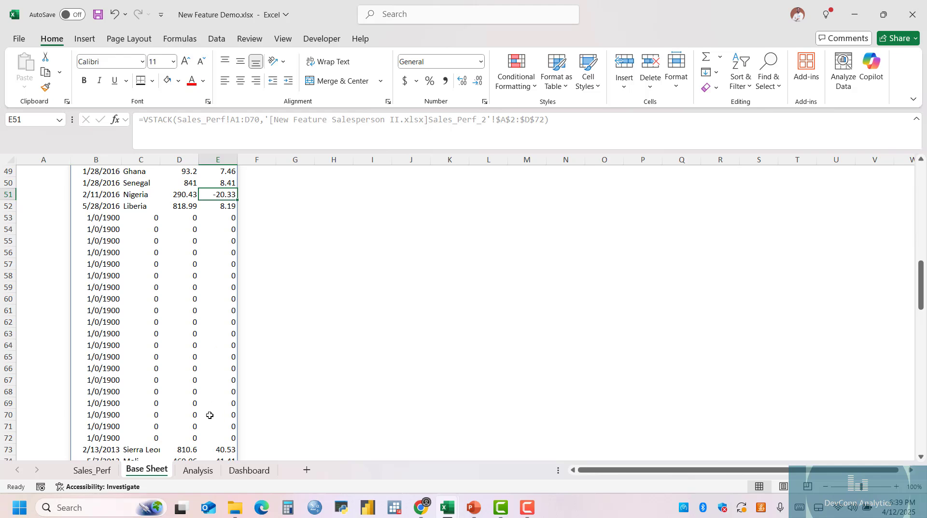
# Examine how the spare blank rows affect the GROUPBY summary on Analysis and the charts on Dashboard.
pyautogui.click(206, 475)
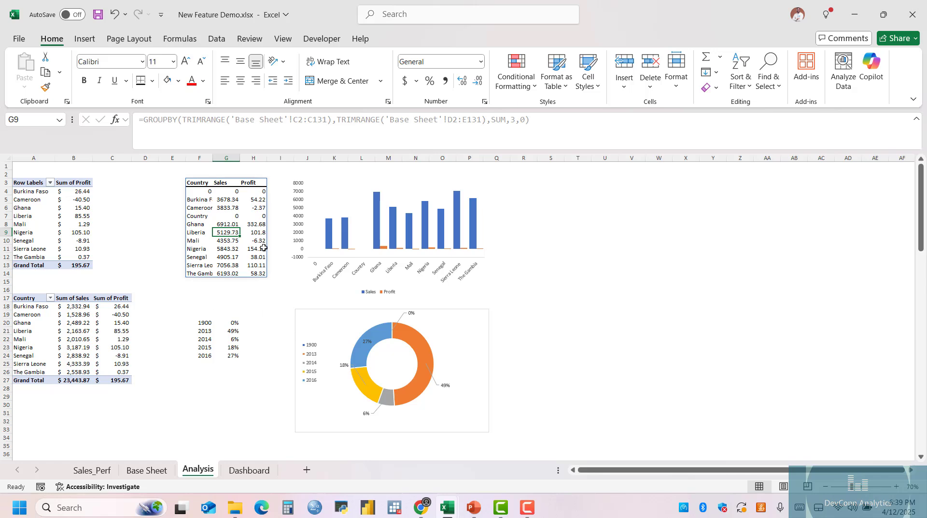
pyautogui.click(243, 192)
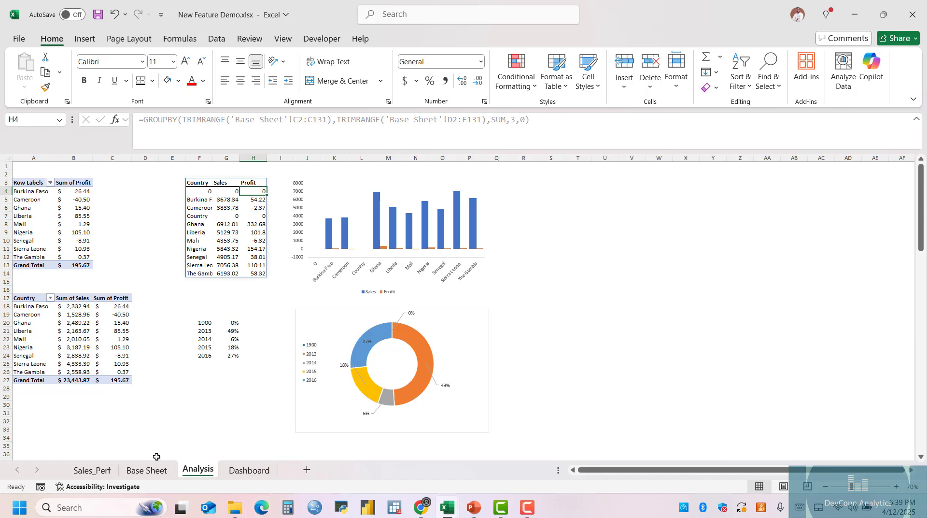
pyautogui.click(146, 470)
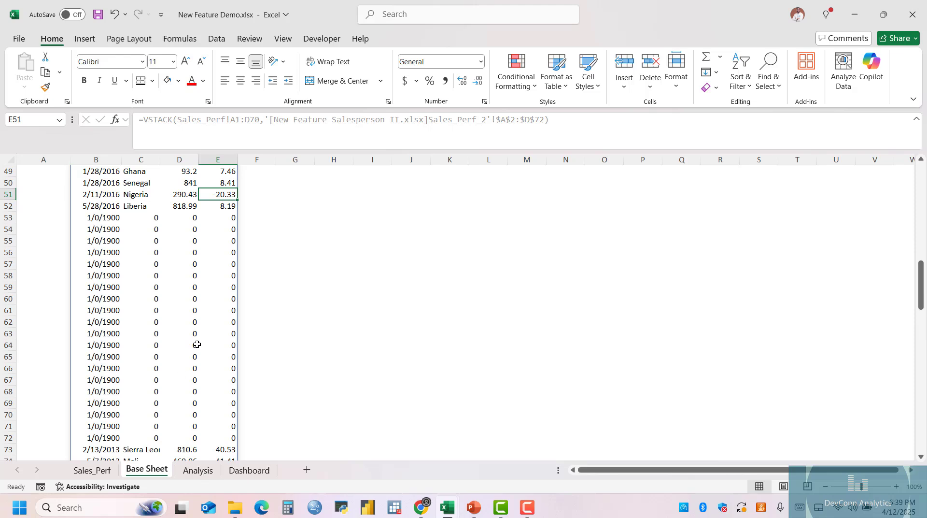
pyautogui.click(249, 470)
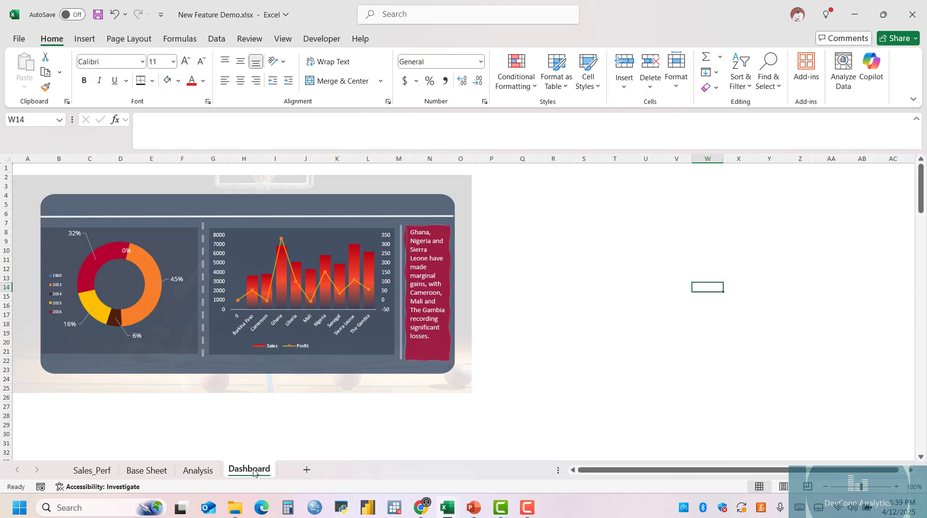
pyautogui.click(240, 322)
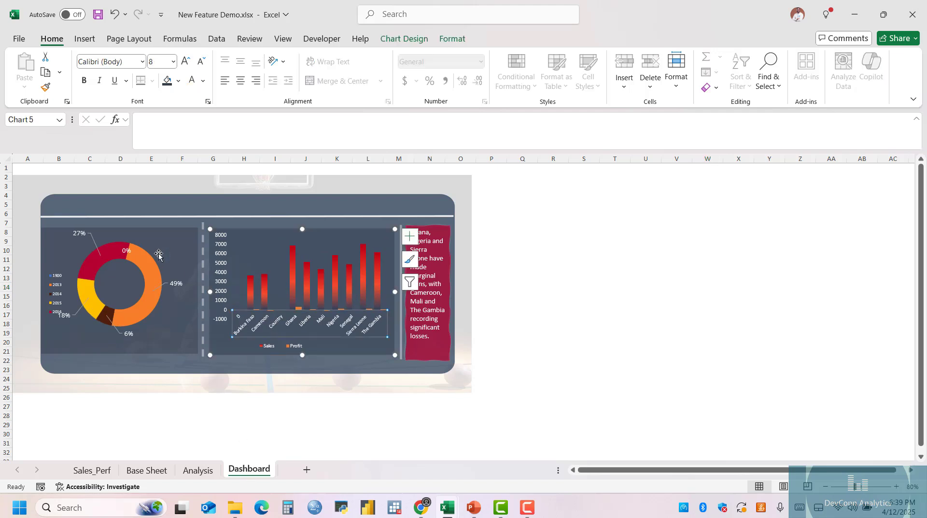
pyautogui.click(127, 250)
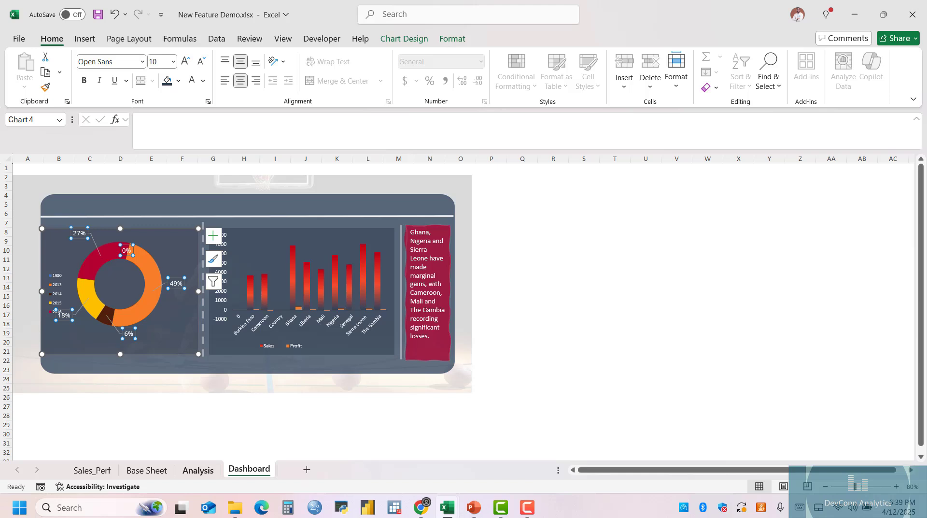
pyautogui.click(126, 251)
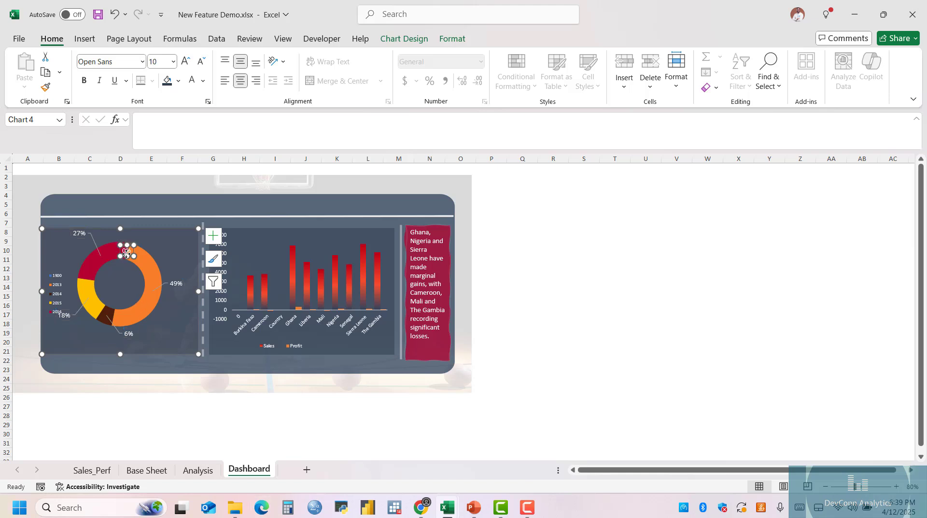
# Delete the VSTACK formula in B3 of Base Sheet.
pyautogui.click(167, 475)
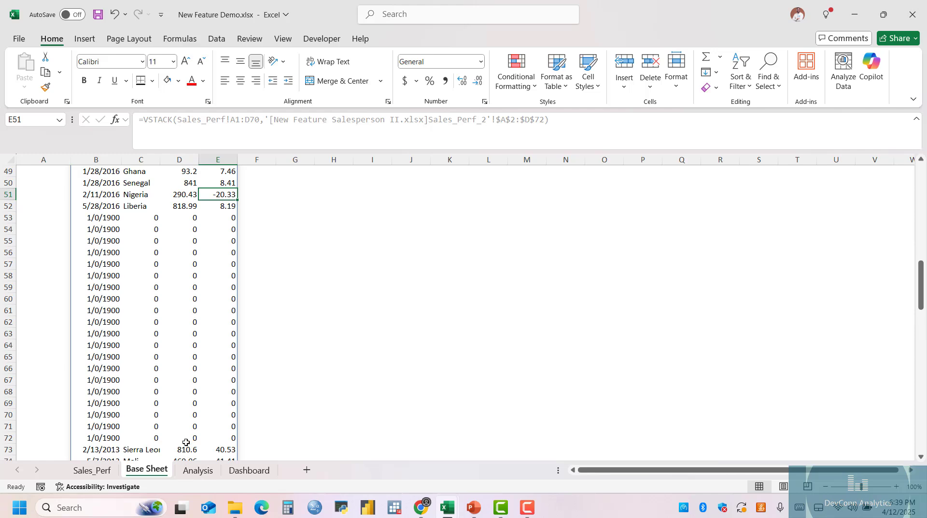
pyautogui.scroll(16, 185, 439)
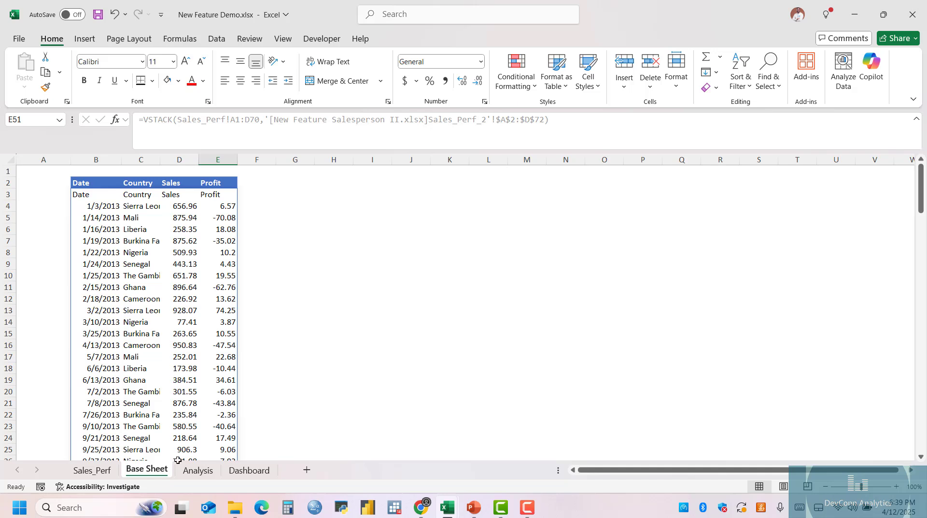
pyautogui.click(82, 193)
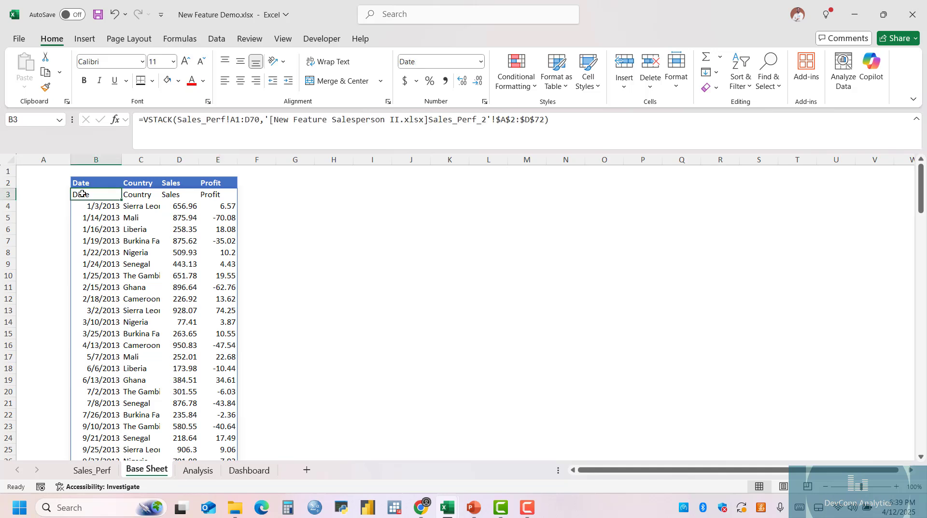
pyautogui.press('Delete')
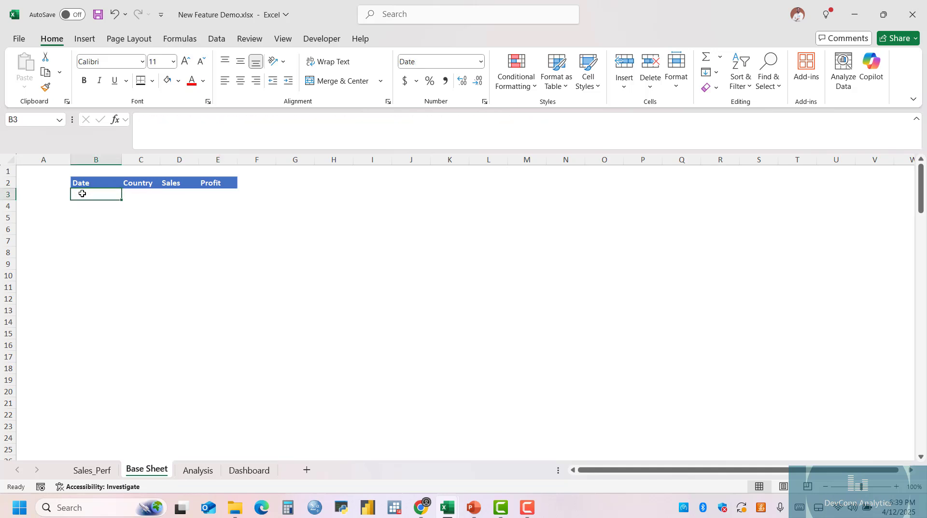
pyautogui.write('=vs')
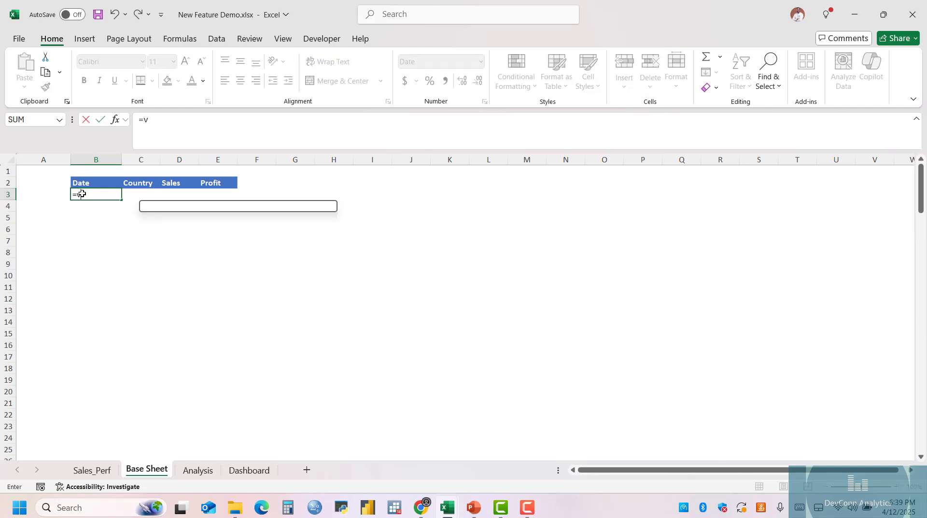
pyautogui.press('Tab')
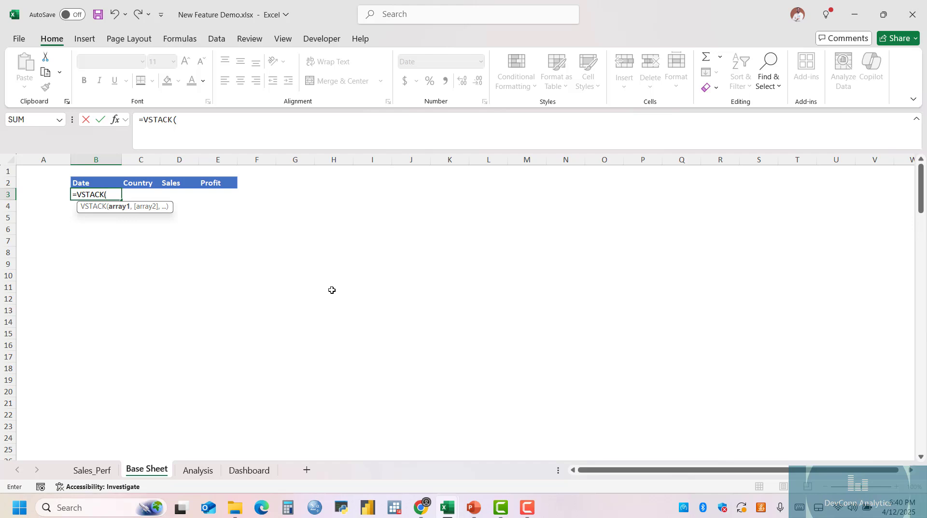
pyautogui.press('Escape')
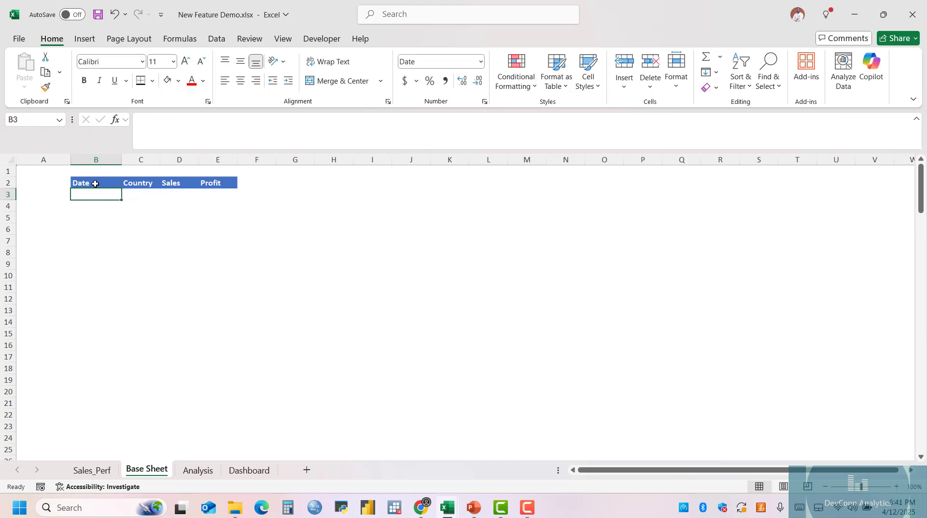
pyautogui.click(86, 182)
pyautogui.moveTo(86, 182); pyautogui.dragTo(206, 182)
pyautogui.click(87, 202)
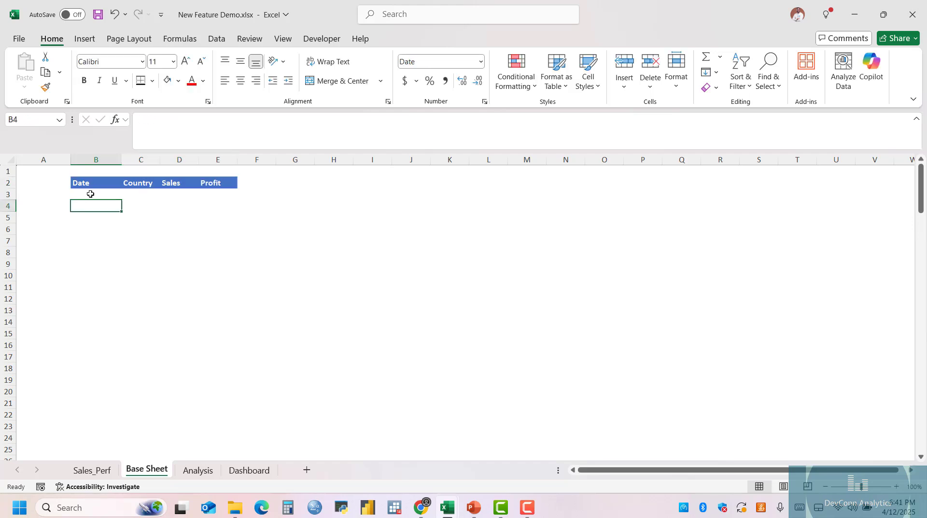
# Start a VSTACK formula in B3 of Base Sheet with Sales_Perf A2:D65, including spare blank rows, as the first array.
pyautogui.click(91, 193)
pyautogui.write('=vstack')
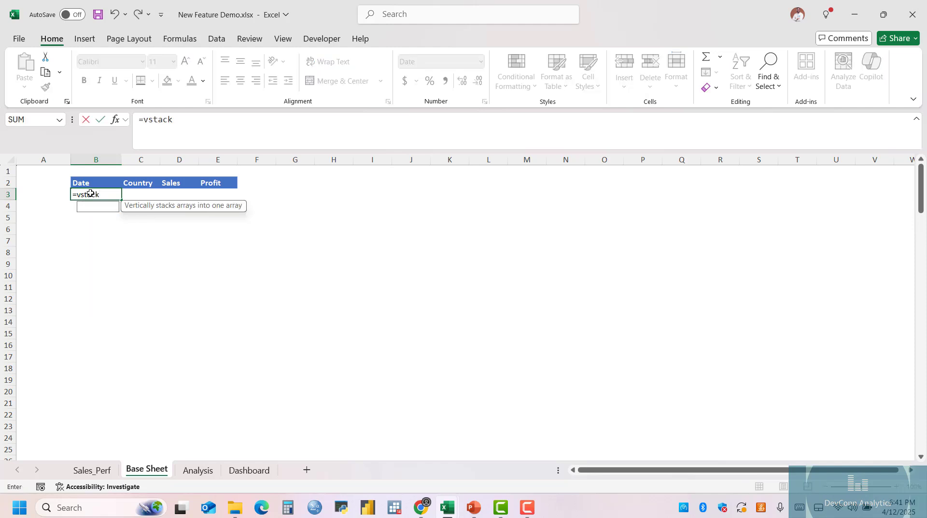
pyautogui.press('Tab')
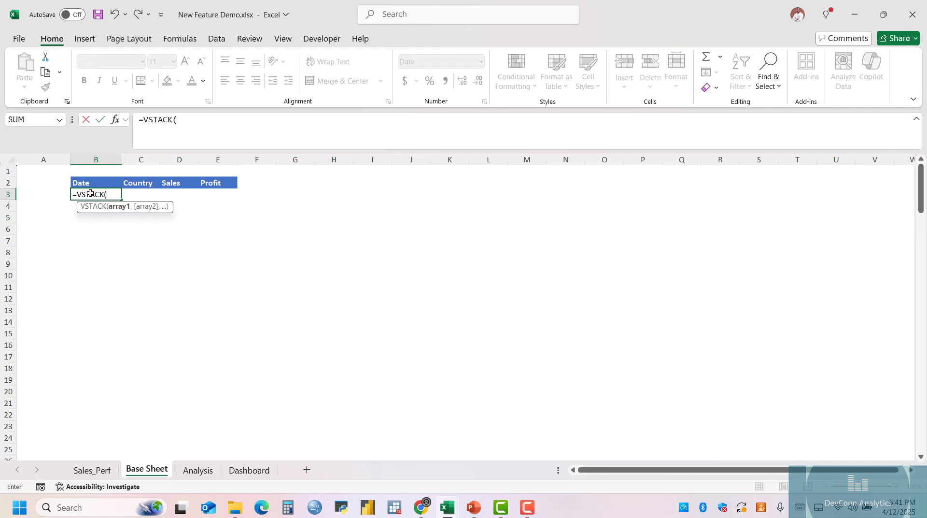
pyautogui.click(92, 470)
pyautogui.click(36, 184)
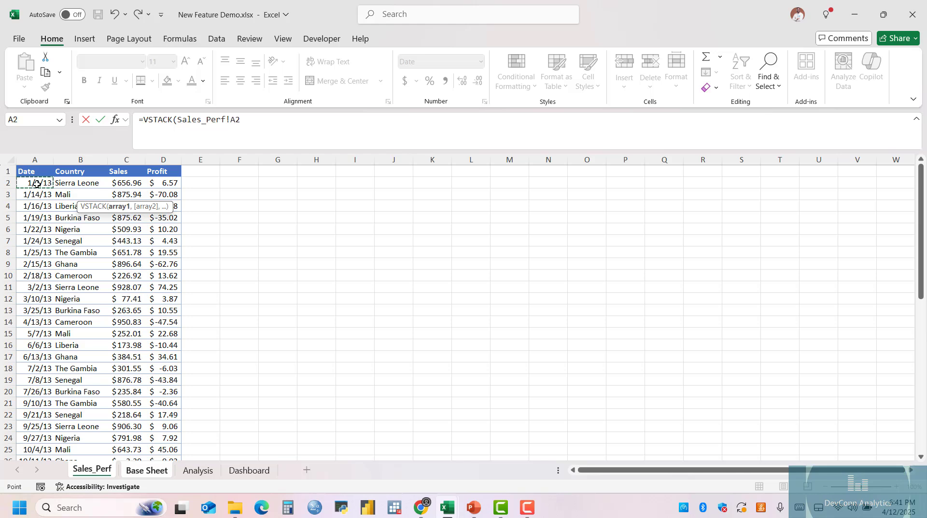
pyautogui.hotkey('ctrl', 'shift', 'Right')
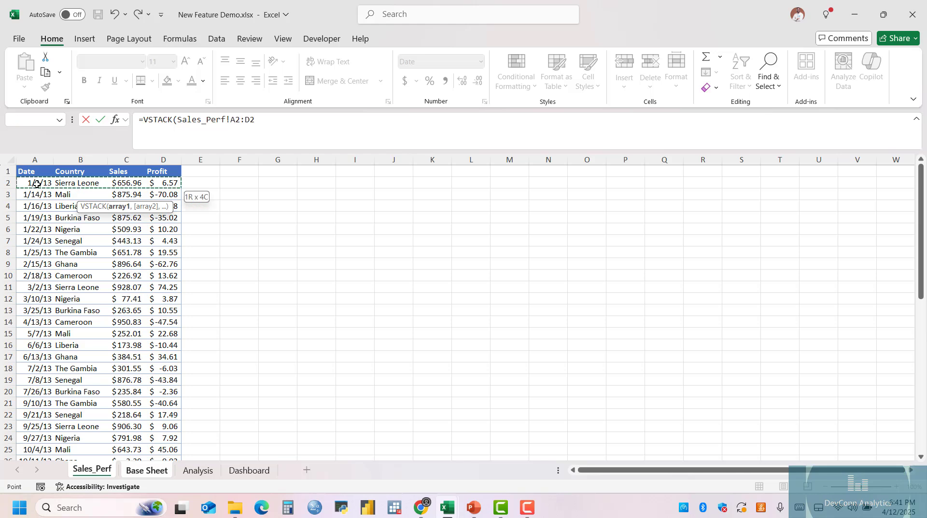
pyautogui.hotkey('ctrl', 'shift', 'Down')
pyautogui.hotkey('shift', 'Down')
pyautogui.hotkey('shift', 'Down')
pyautogui.hotkey('shift', 'Down')
pyautogui.hotkey('shift', 'Down')
pyautogui.hotkey('shift', 'Down')
pyautogui.hotkey('shift', 'Down')
pyautogui.hotkey('shift', 'Down')
pyautogui.hotkey('shift', 'Down')
pyautogui.hotkey('shift', 'Down')
pyautogui.hotkey('shift', 'Down')
pyautogui.hotkey('shift', 'Down')
pyautogui.hotkey('shift', 'Down')
pyautogui.hotkey('shift', 'Down')
pyautogui.hotkey('shift', 'Down')
pyautogui.hotkey('shift', 'Down')
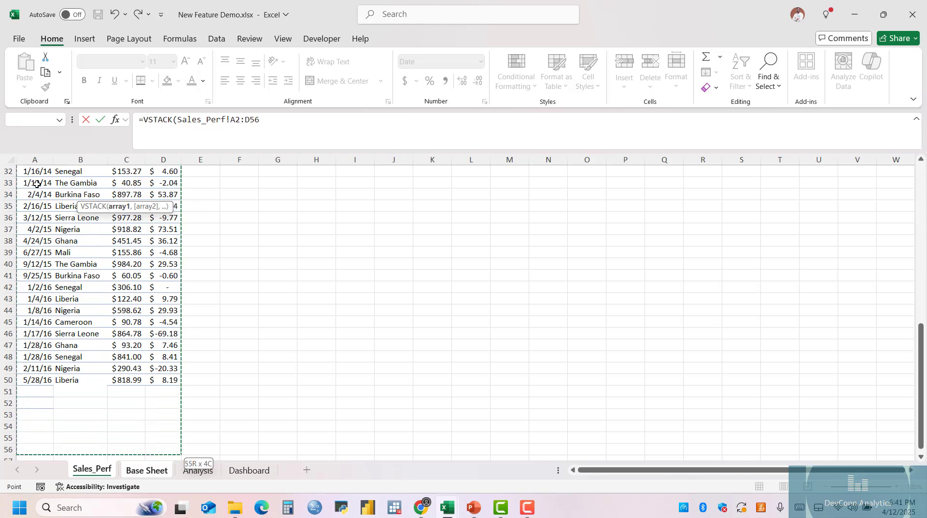
pyautogui.write(',')
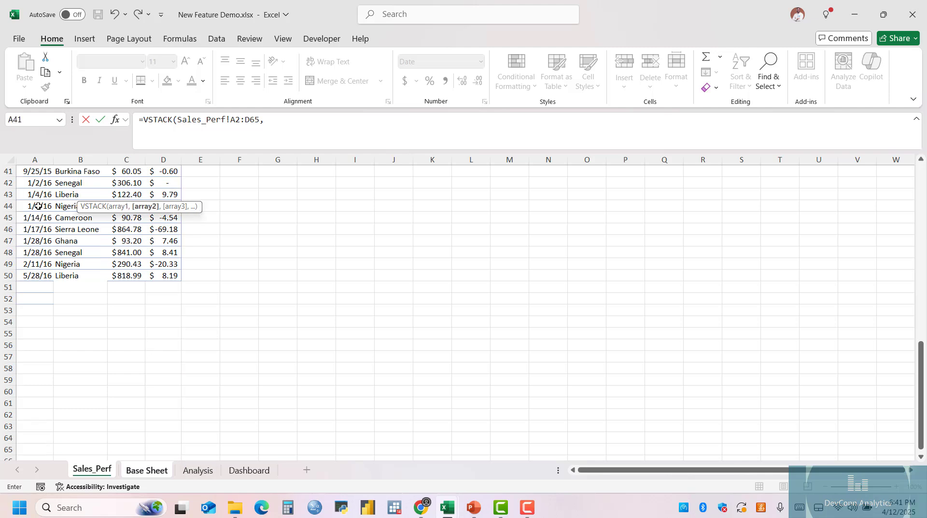
# Add Sales_Perf_2 A2:D66 from the New Feature Salesperson II workbook as the second VSTACK array and complete the formula.
pyautogui.moveTo(443, 509)
pyautogui.click(580, 435)
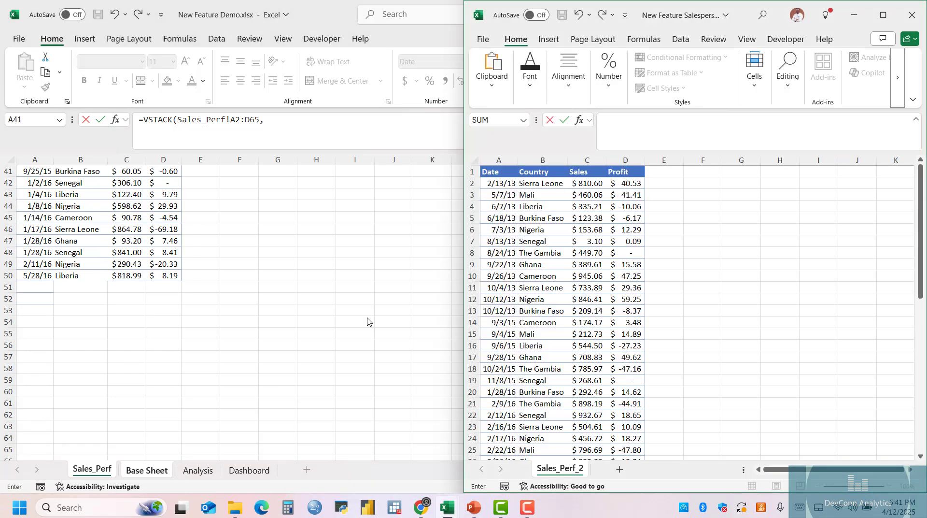
pyautogui.click(503, 186)
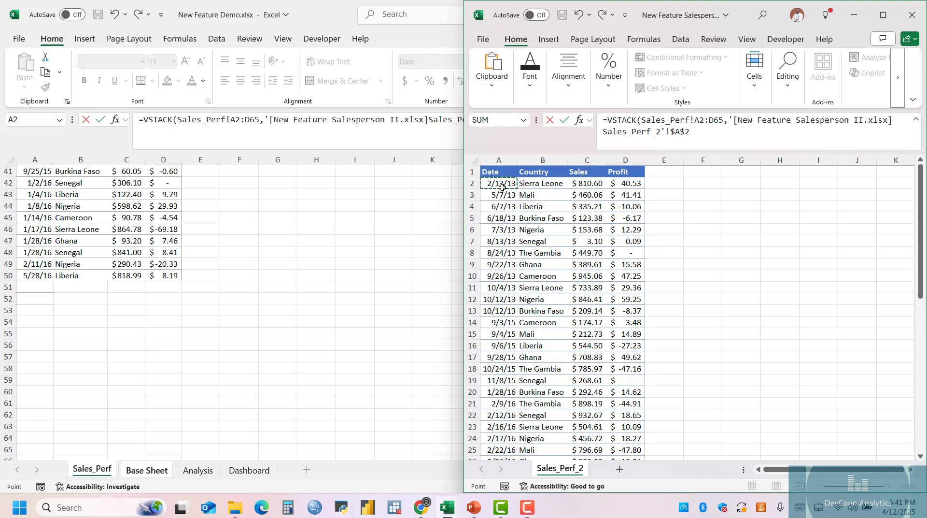
pyautogui.hotkey('ctrl', 'shift', 'Right')
pyautogui.hotkey('ctrl', 'shift', 'Down')
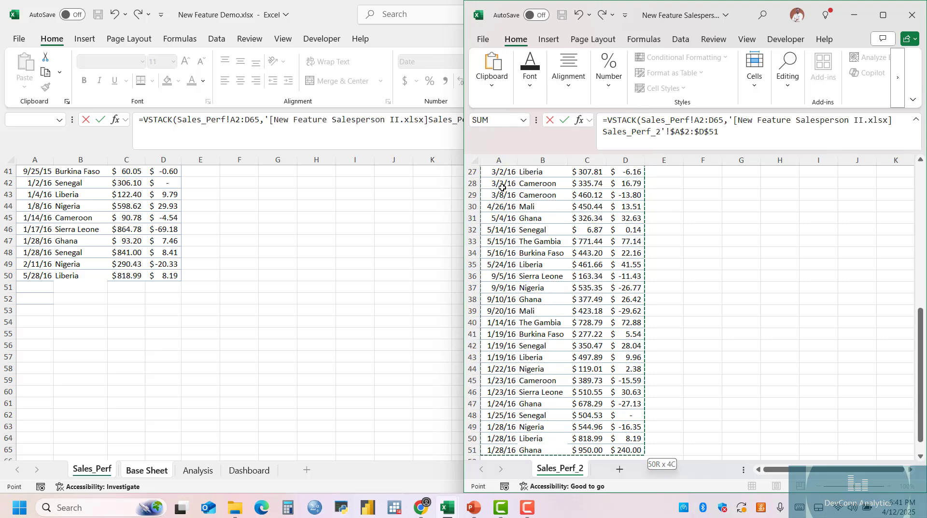
pyautogui.hotkey('shift', 'Down')
pyautogui.hotkey('shift', 'Down')
pyautogui.hotkey('shift', 'Down')
pyautogui.hotkey('shift', 'Down')
pyautogui.hotkey('shift', 'Down')
pyautogui.hotkey('shift', 'Down')
pyautogui.hotkey('shift', 'Down')
pyautogui.hotkey('shift', 'Down')
pyautogui.hotkey('shift', 'Down')
pyautogui.hotkey('shift', 'Down')
pyautogui.hotkey('shift', 'Down')
pyautogui.hotkey('shift', 'Down')
pyautogui.hotkey('shift', 'Down')
pyautogui.hotkey('shift', 'Down')
pyautogui.hotkey('shift', 'Down')
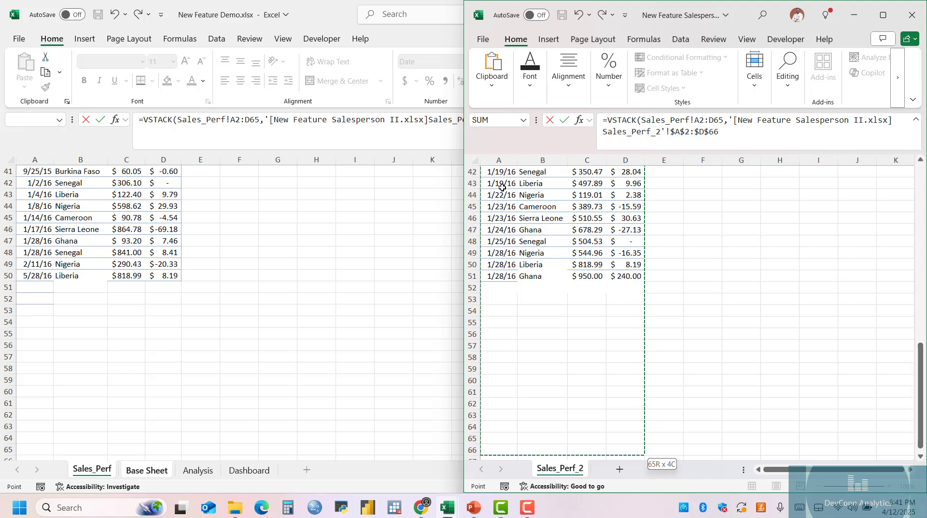
pyautogui.press('Return')
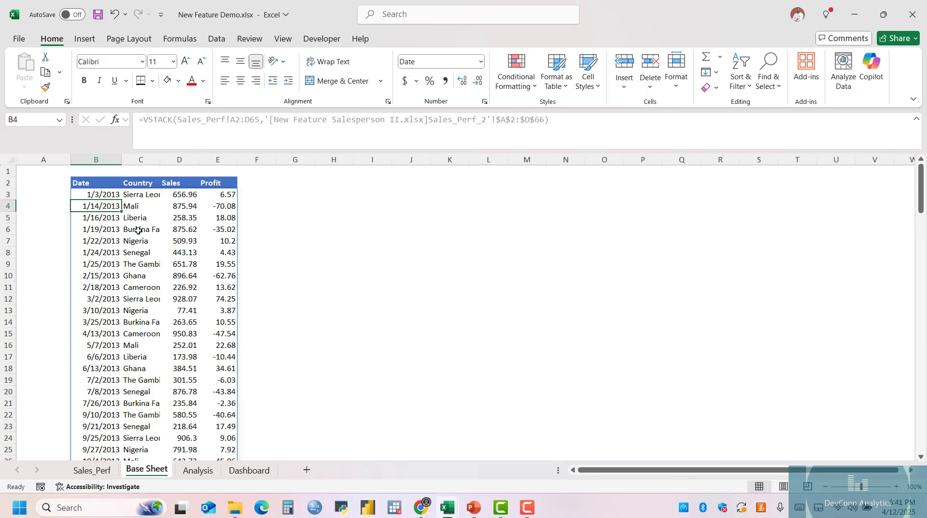
# Examine the stacked rows on Base Sheet between the two tables, where the spare blank rows are included.
pyautogui.scroll(-1, 153, 237)
pyautogui.scroll(-13, 153, 237)
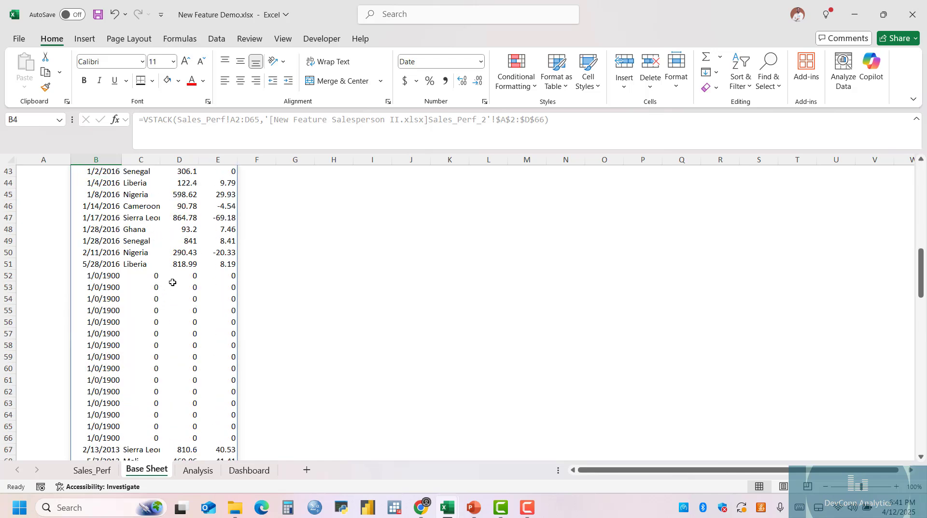
pyautogui.scroll(7, 174, 283)
pyautogui.scroll(7, 173, 282)
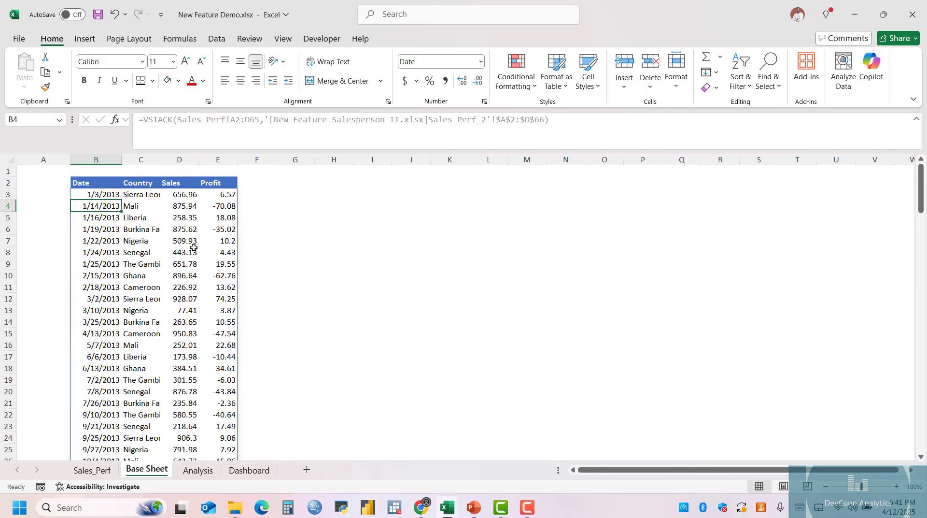
pyautogui.scroll(-15, 198, 265)
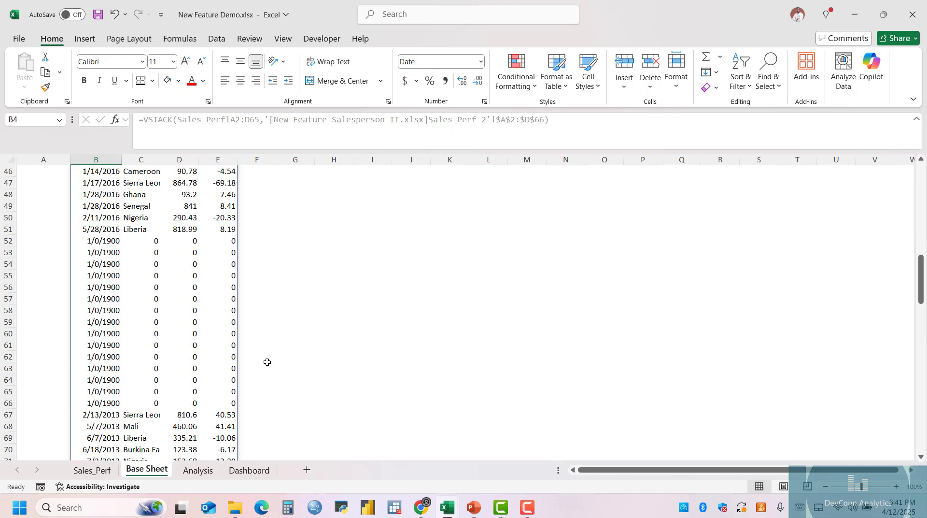
pyautogui.scroll(6, 241, 349)
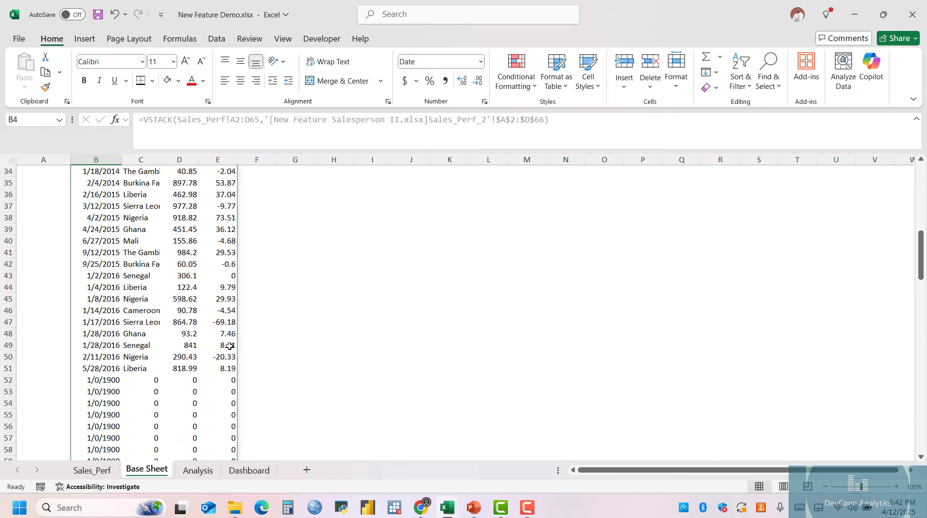
pyautogui.scroll(6, 230, 345)
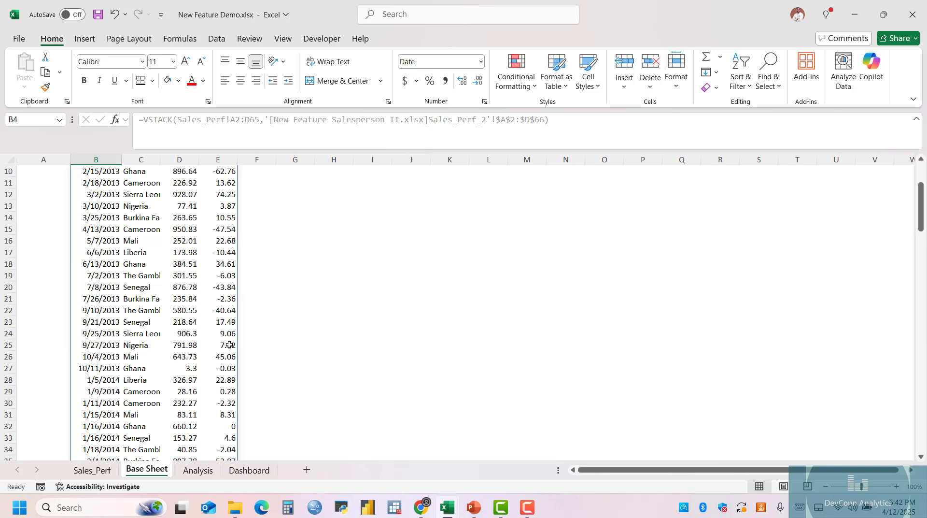
pyautogui.scroll(3, 230, 345)
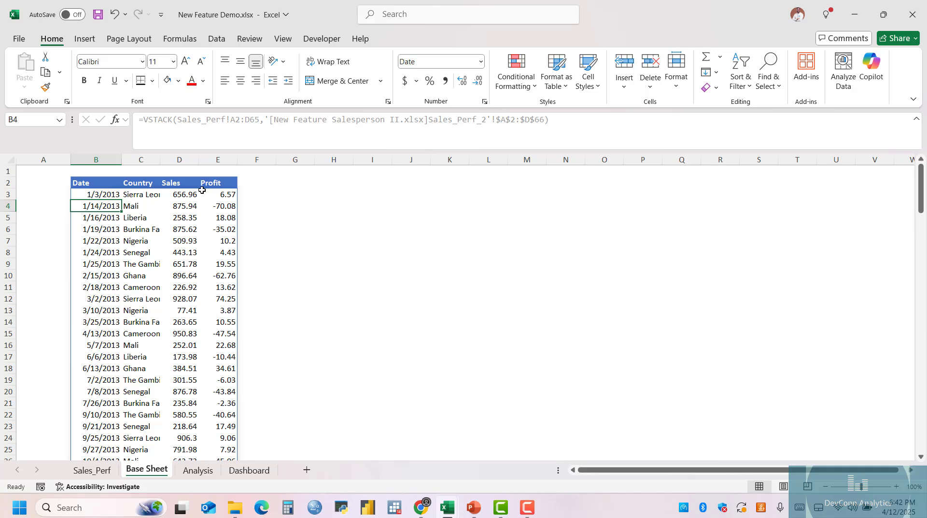
# Inspect the formula shown for individual cells of the spilled range, such as B4, C5 and C7.
pyautogui.click(181, 119)
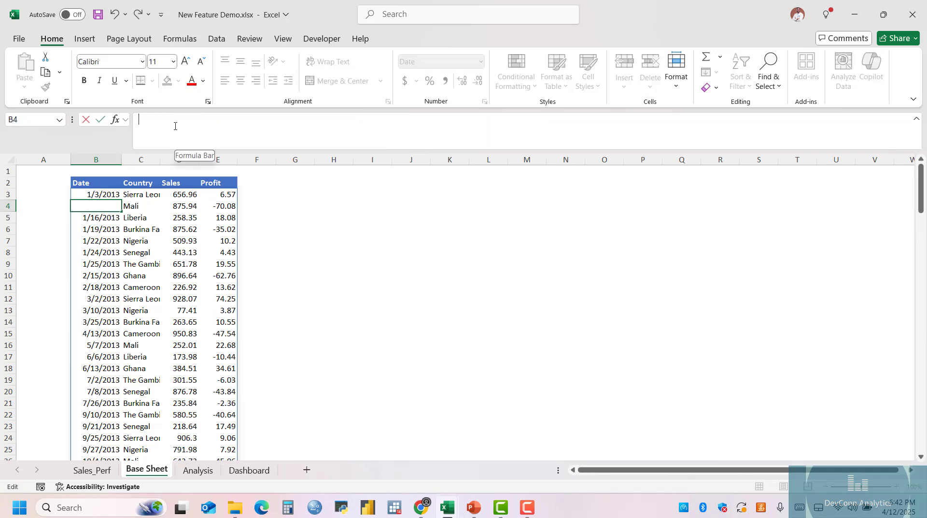
pyautogui.click(107, 183)
pyautogui.click(103, 197)
pyautogui.click(133, 217)
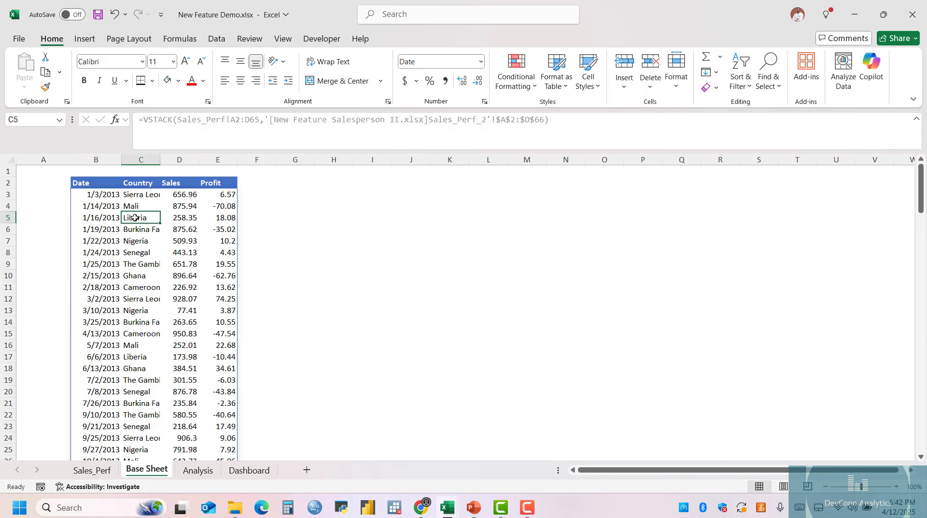
pyautogui.click(138, 240)
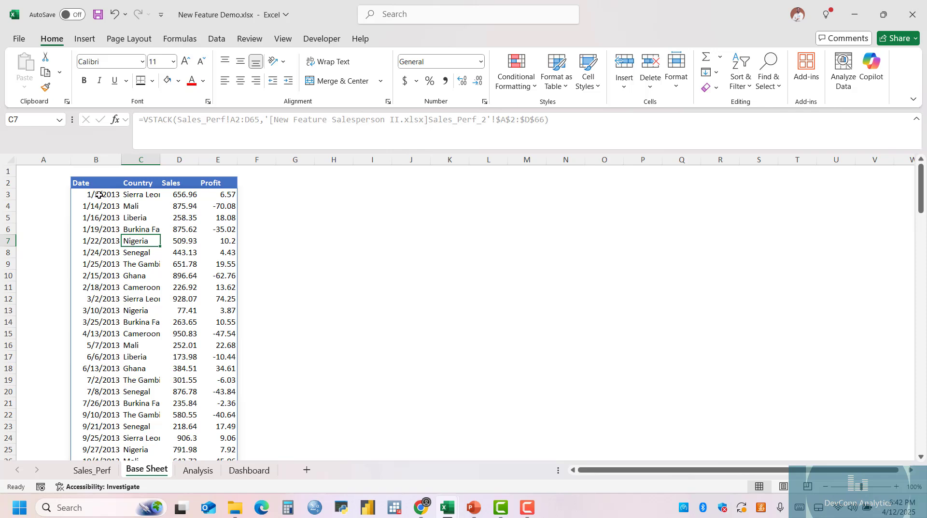
# Try to clear single Sales values inside the spilled range, in D6 and D93.
pyautogui.click(163, 228)
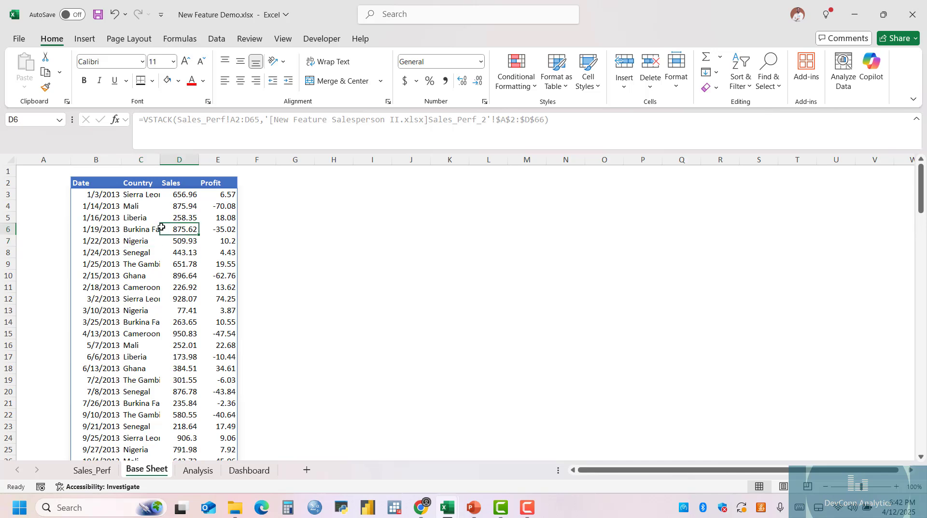
pyautogui.click(210, 252)
pyautogui.hotkey('ctrl', 'Down')
pyautogui.click(188, 240)
pyautogui.scroll(11, 187, 240)
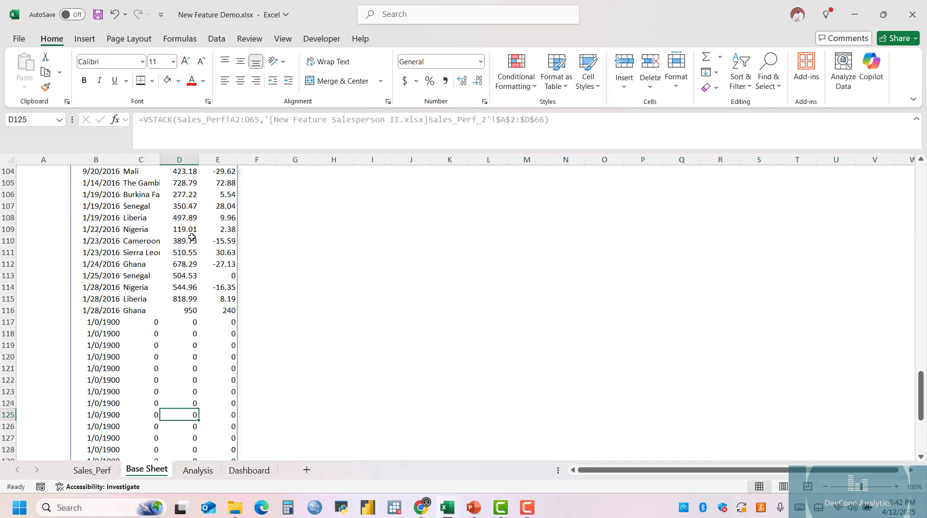
pyautogui.click(187, 240)
pyautogui.click(182, 252)
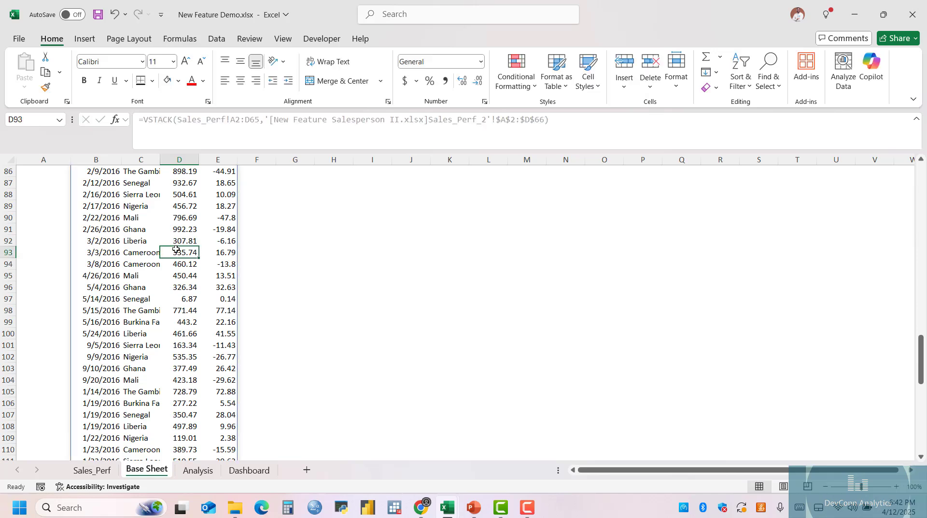
pyautogui.press('BackSpace')
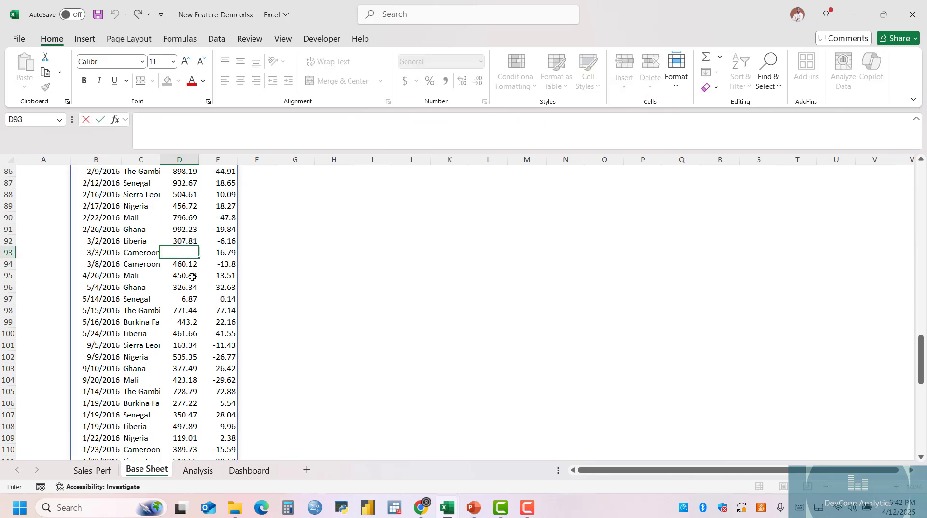
pyautogui.scroll(7, 192, 276)
pyautogui.scroll(20, 193, 276)
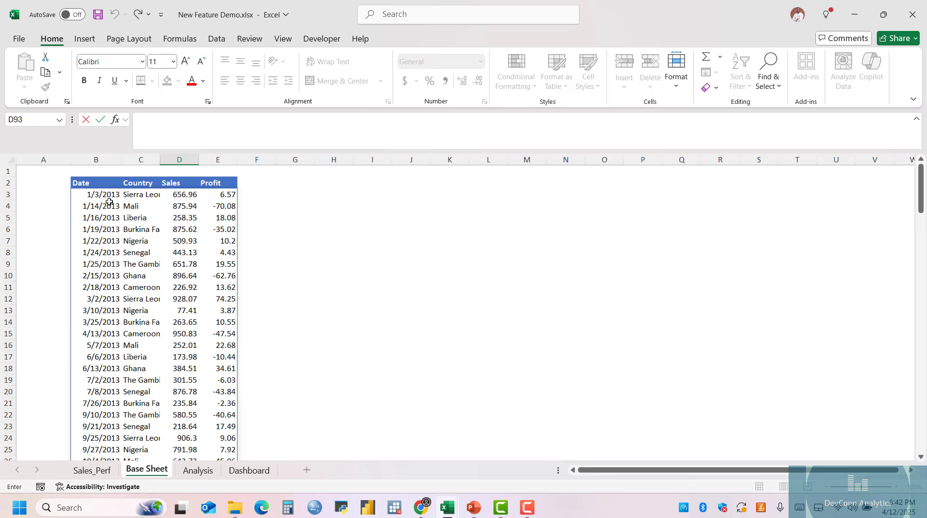
# Wrap the first VSTACK array in B3, Sales_Perf!A2:D65, in a TRIMRANGE function.
pyautogui.click(107, 197)
pyautogui.click(178, 120)
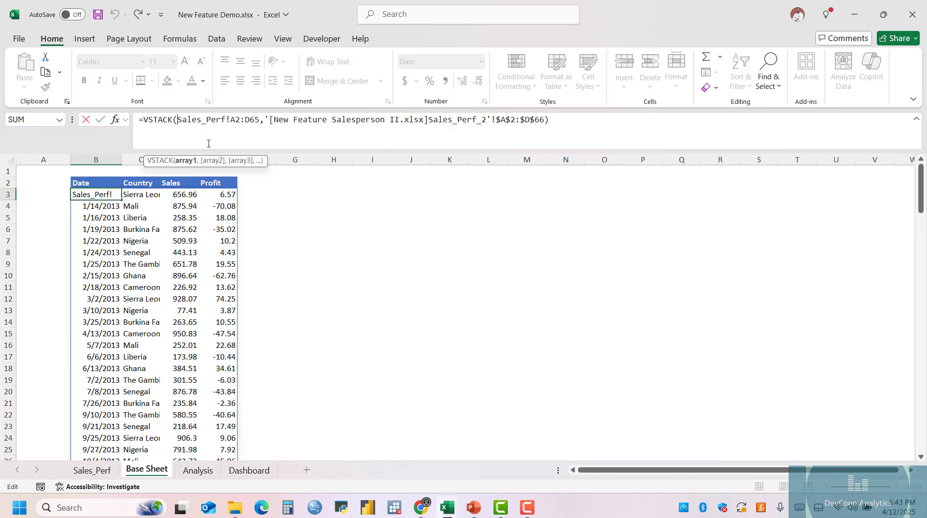
pyautogui.write('trimrange')
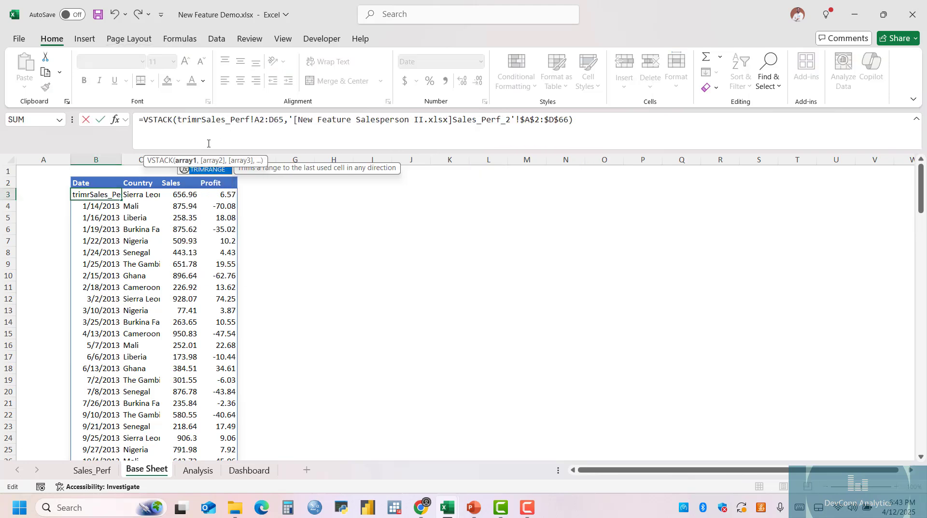
pyautogui.press('Tab')
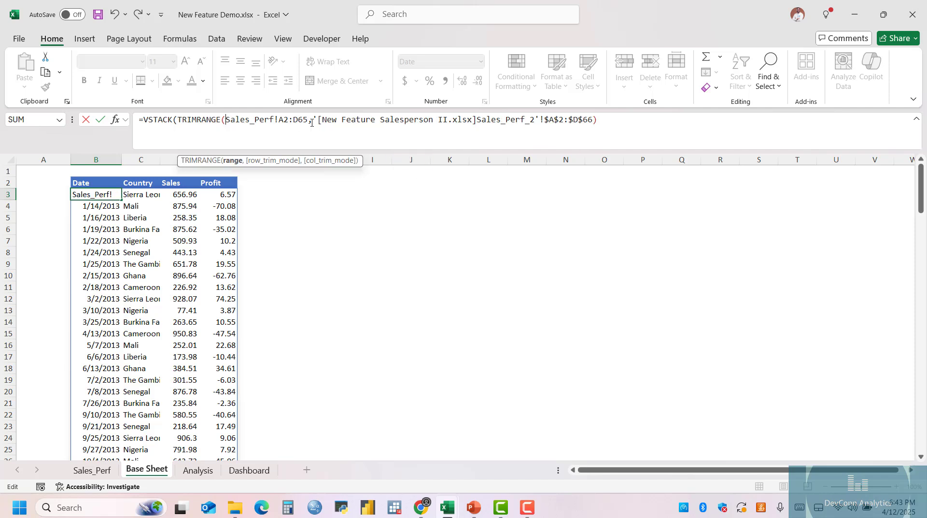
pyautogui.click(314, 120)
pyautogui.click(307, 119)
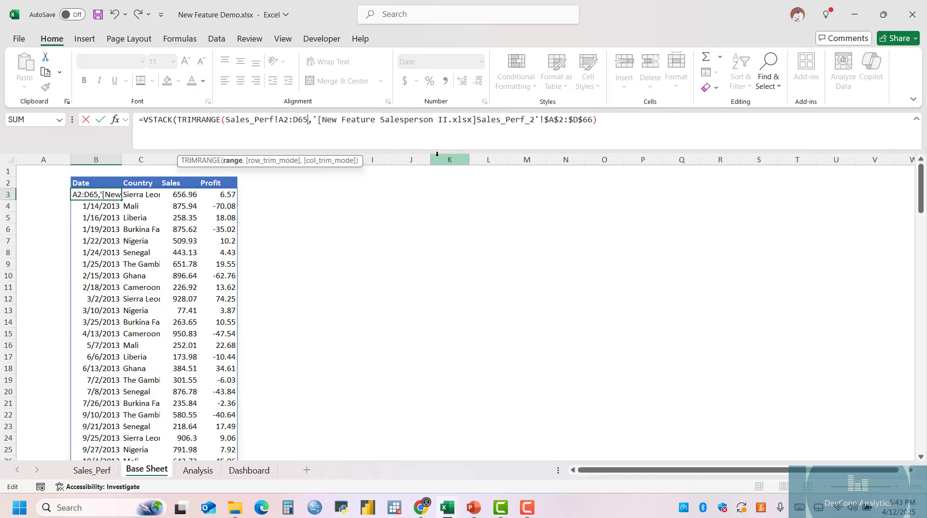
pyautogui.write(')')
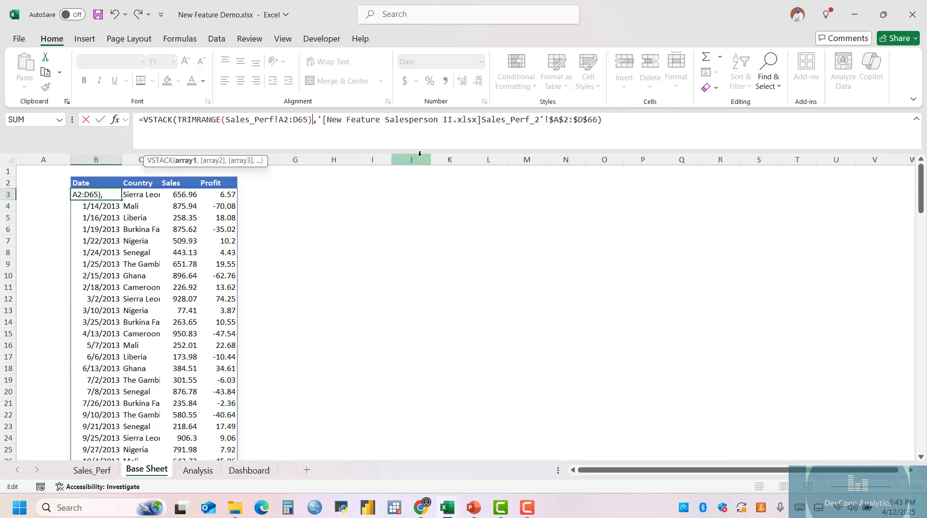
# Wrap the second VSTACK array in B3, the Sales_Perf_2 range $A$2:$D$66, in TRIMRANGE and enter the formula.
pyautogui.click(316, 120)
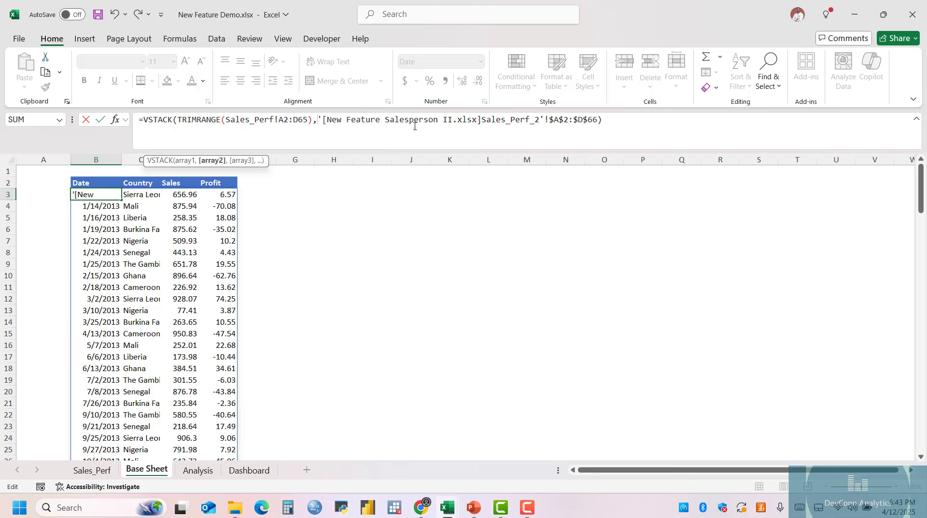
pyautogui.write('rtri')
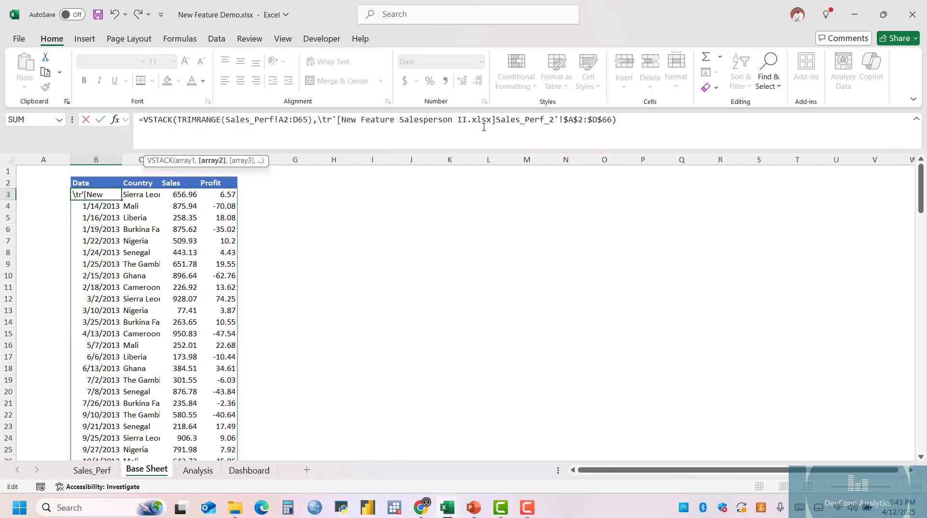
pyautogui.press('BackSpace')
pyautogui.press('BackSpace')
pyautogui.press('BackSpace')
pyautogui.press('BackSpace')
pyautogui.write('trimrange')
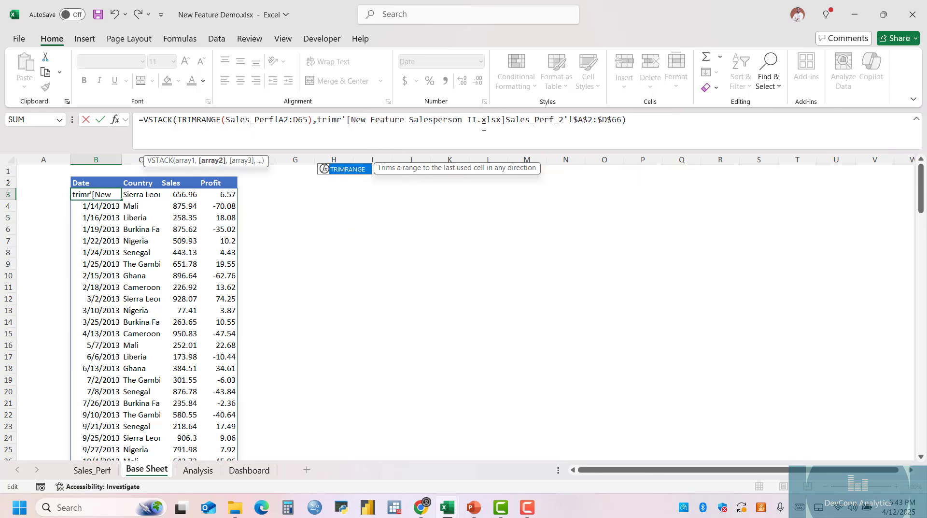
pyautogui.write('(')
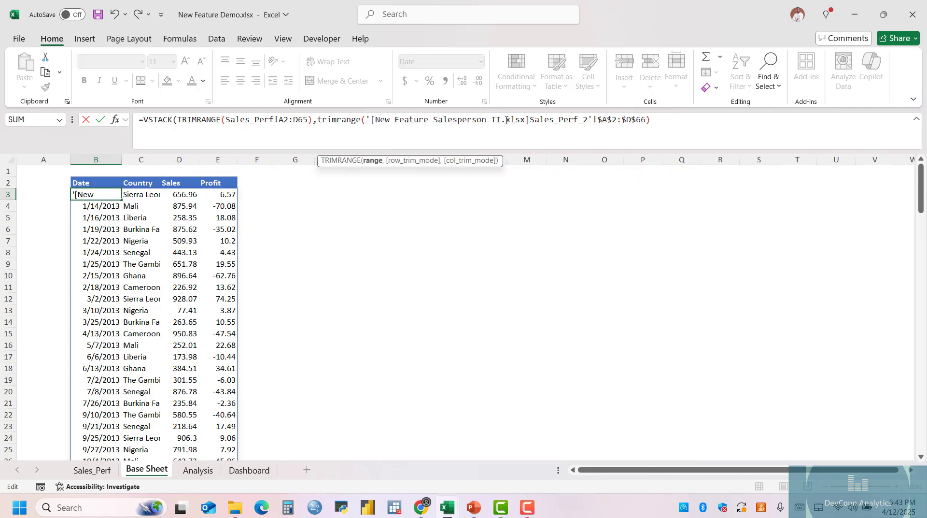
pyautogui.click(653, 120)
pyautogui.write(')')
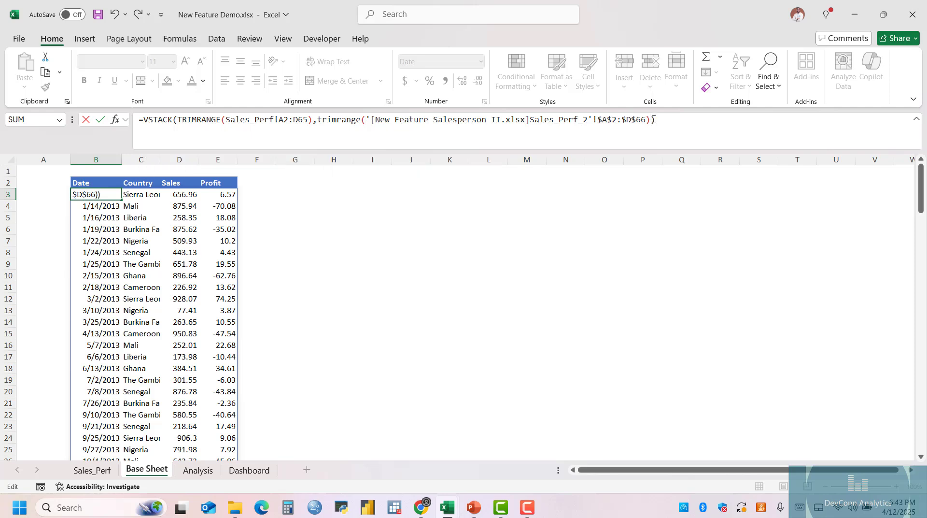
pyautogui.press('Return')
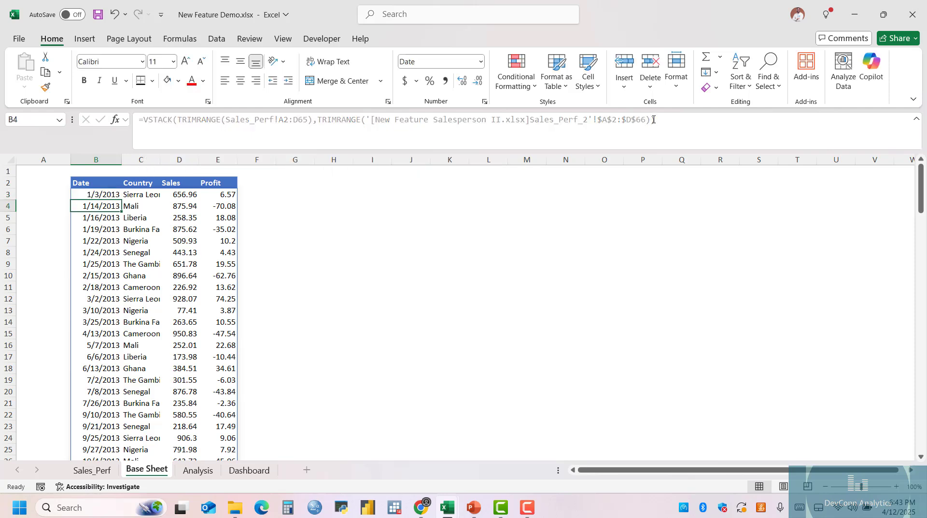
# Switch to the Salesperson II workbook and start a record in row 52 of Sales_Perf_2 with the date 2/28/2016.
pyautogui.scroll(-8, 280, 218)
pyautogui.scroll(-10, 280, 217)
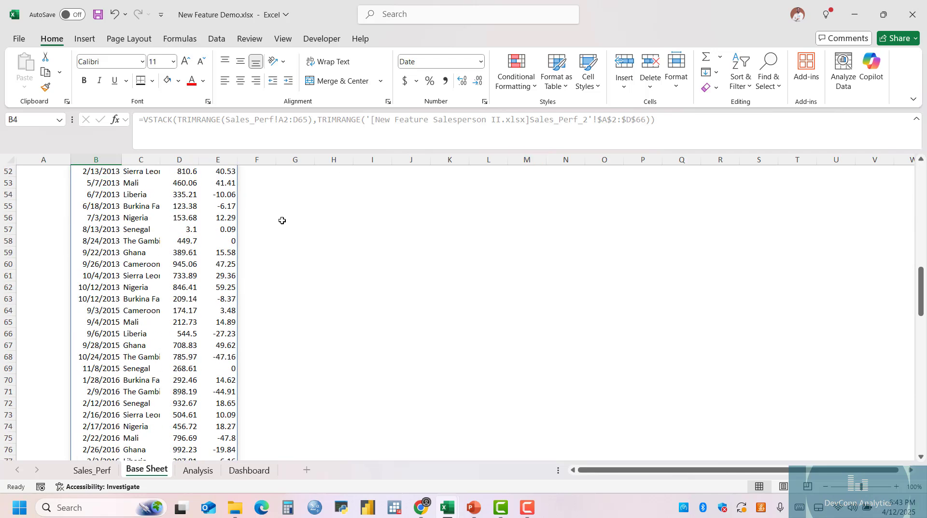
pyautogui.scroll(-5, 208, 237)
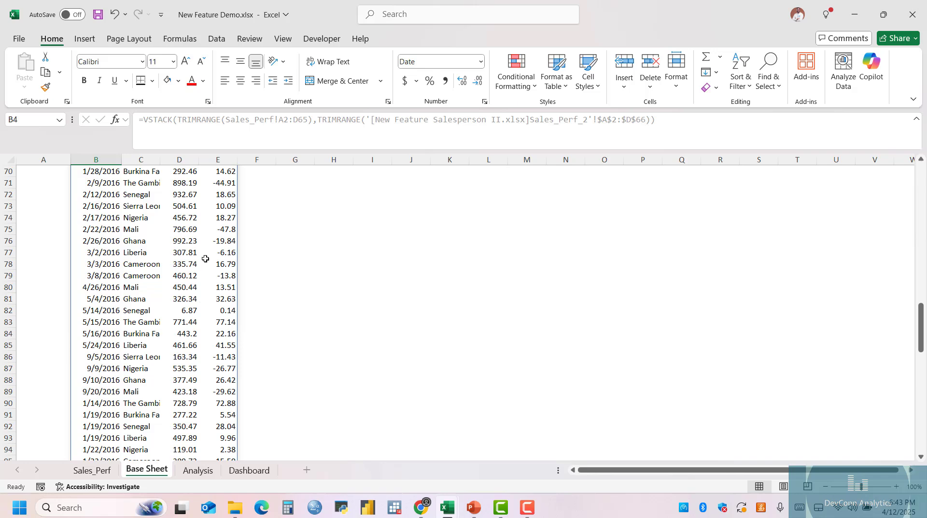
pyautogui.scroll(-5, 208, 292)
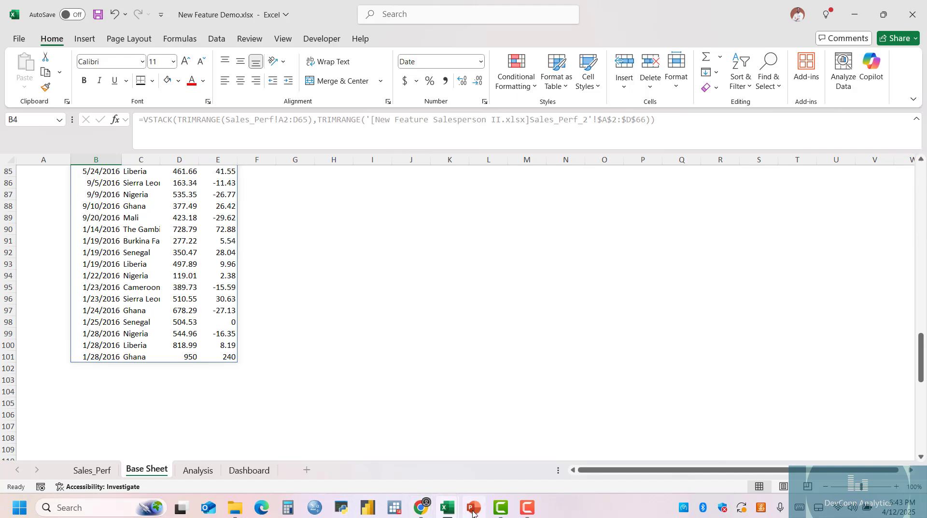
pyautogui.moveTo(447, 507)
pyautogui.click(585, 457)
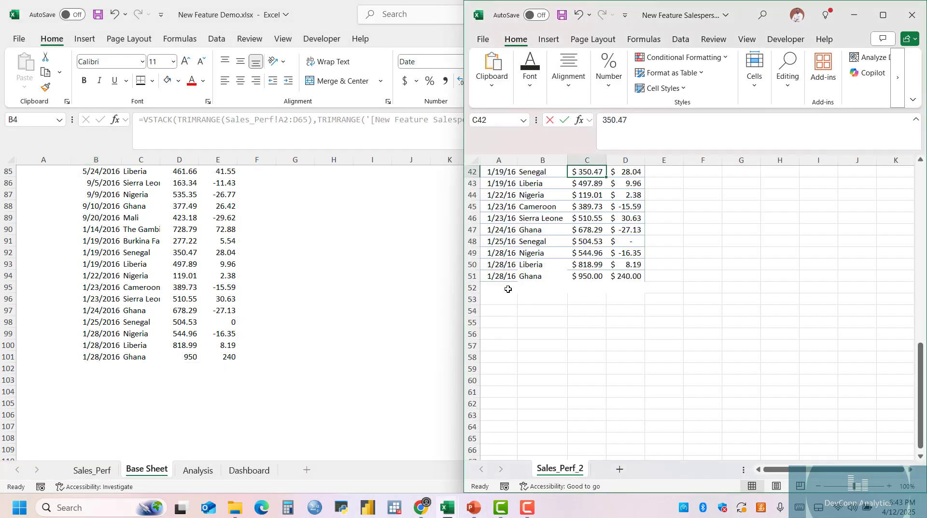
pyautogui.click(507, 287)
pyautogui.press('F2')
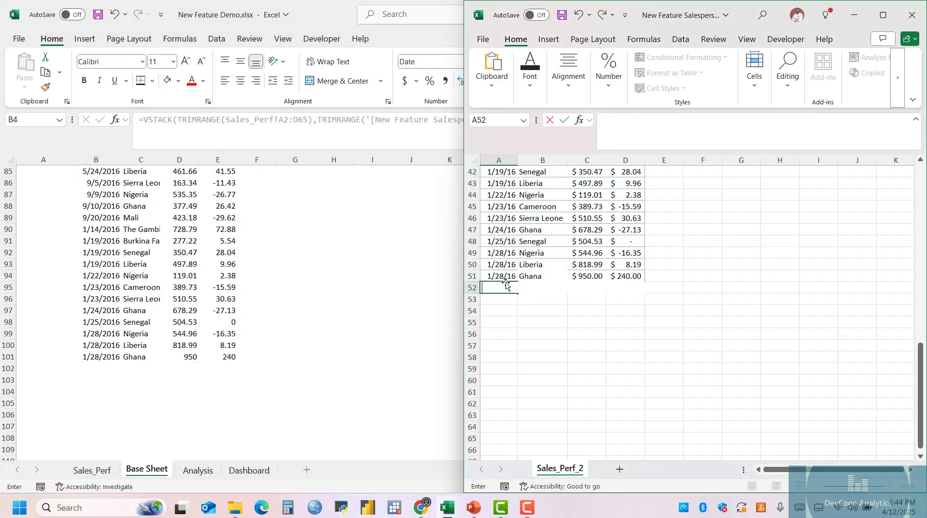
pyautogui.write('2/28/2016')
pyautogui.press('Tab')
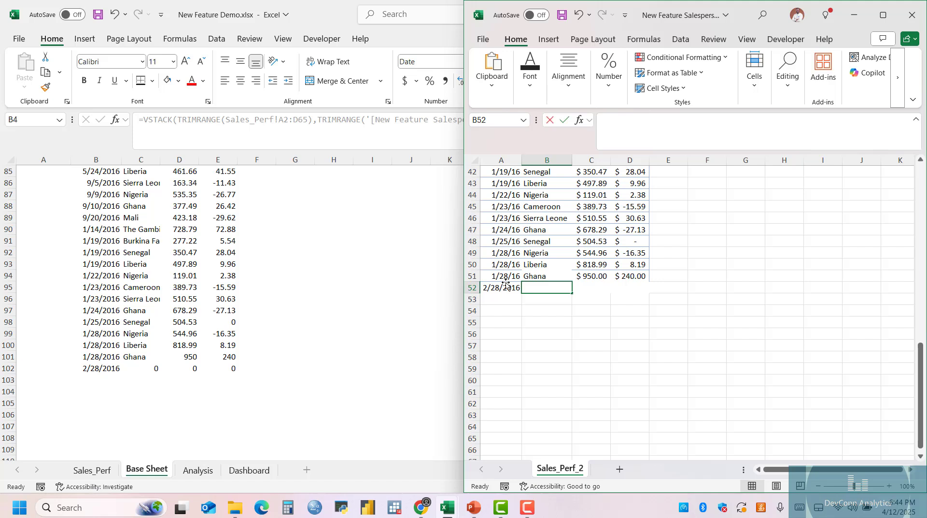
# Complete row 52 with Cameroon, sales of 250 and profit of 120, and return to Base Sheet.
pyautogui.write('Cam')
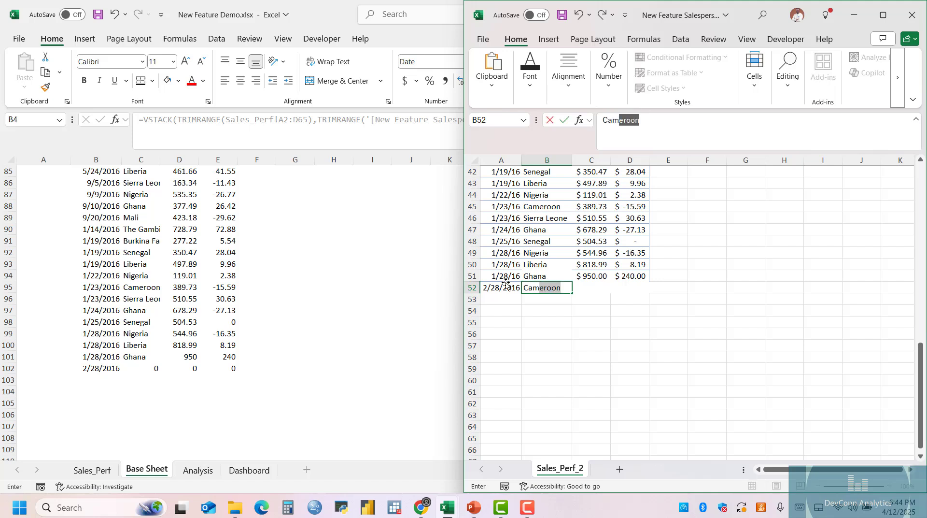
pyautogui.write('eroon')
pyautogui.press('Tab')
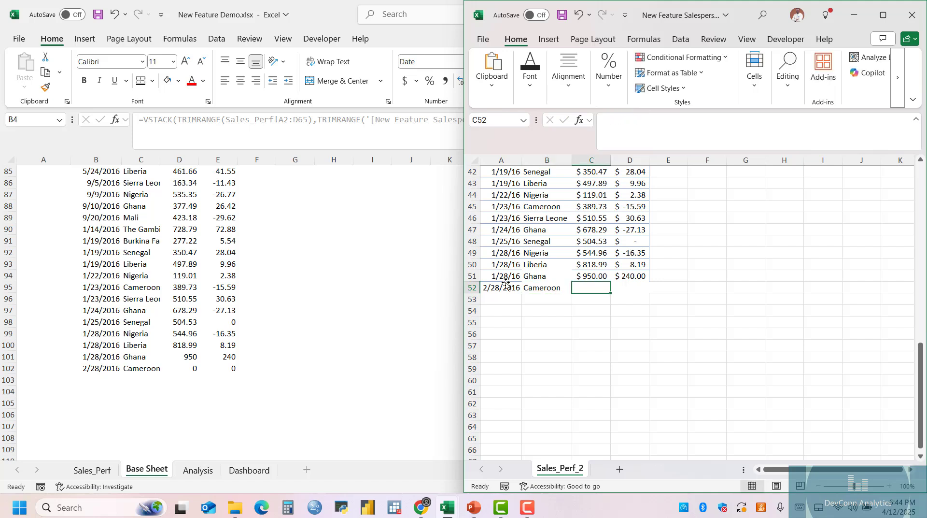
pyautogui.write('250')
pyautogui.press('Tab')
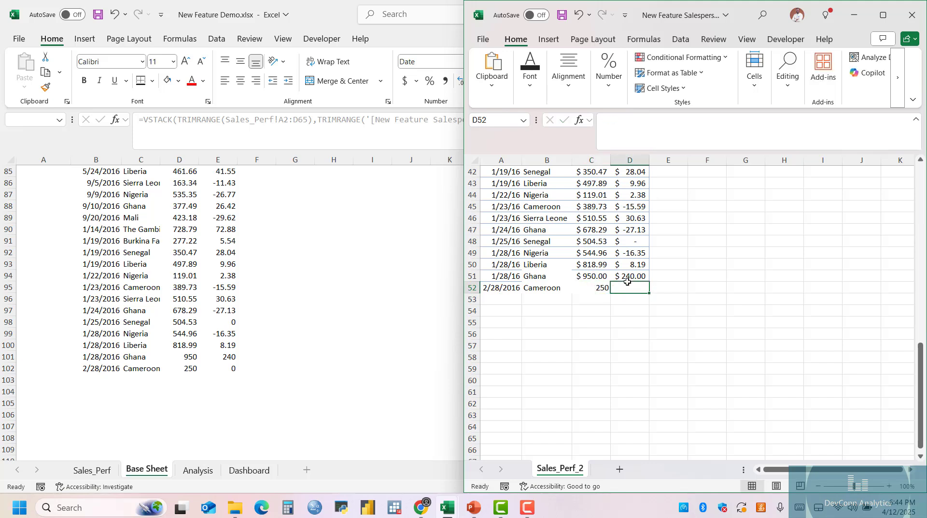
pyautogui.write('120')
pyautogui.press('Return')
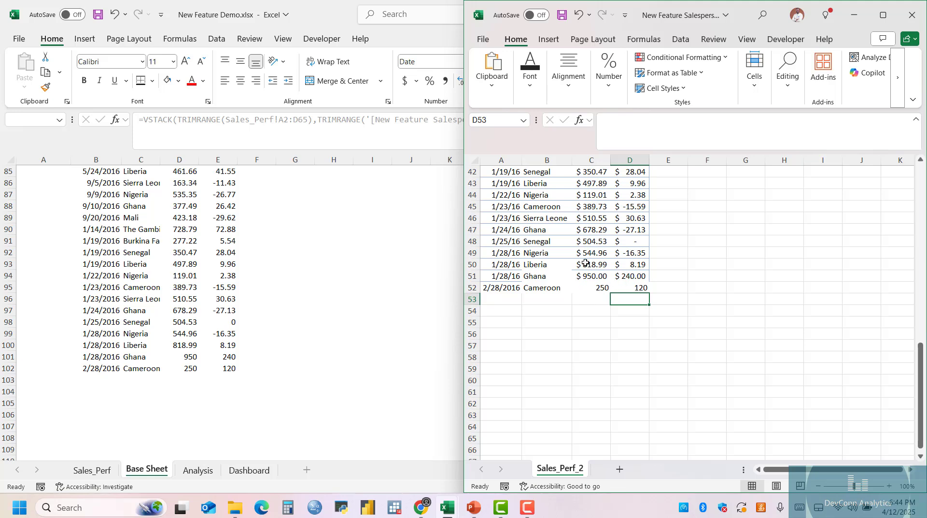
pyautogui.click(171, 372)
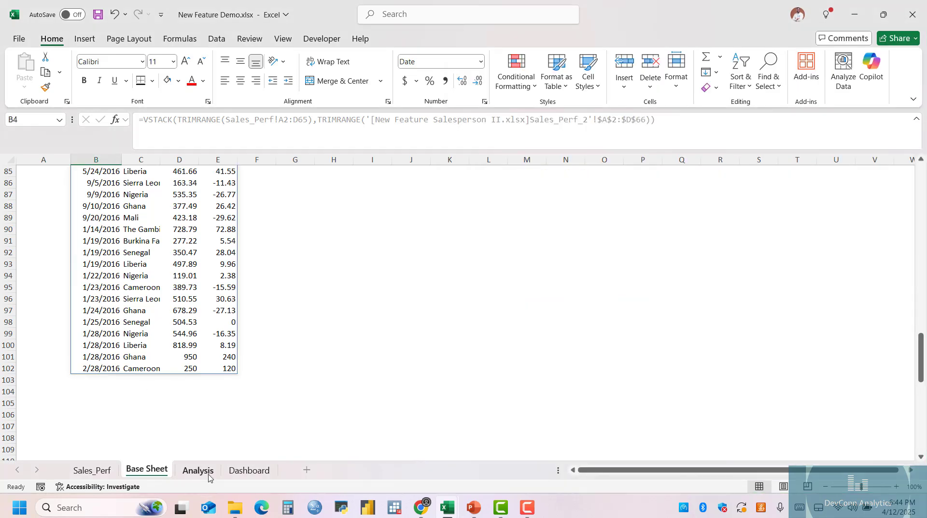
# Clear the Cameroon record from A52:D52 of Sales_Perf_2 in the Salesperson II workbook.
pyautogui.moveTo(447, 506)
pyautogui.click(593, 456)
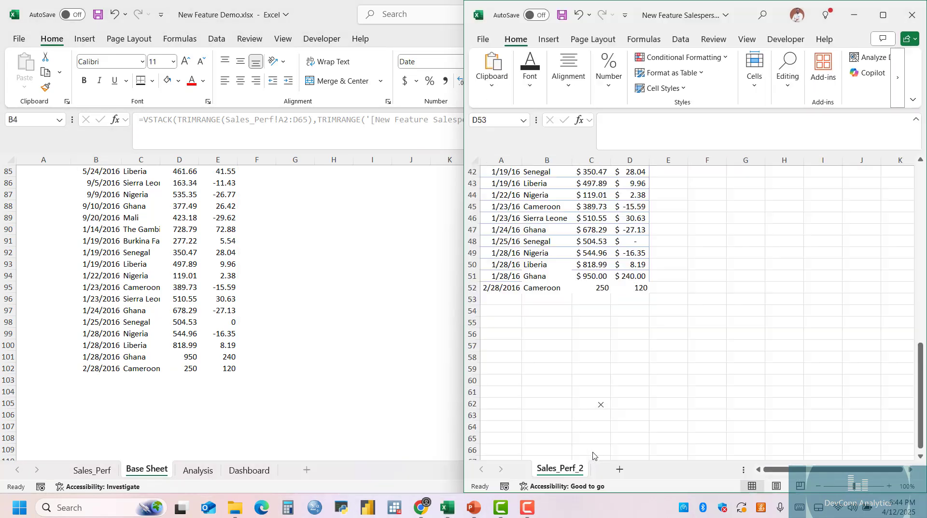
pyautogui.moveTo(500, 287); pyautogui.dragTo(632, 288)
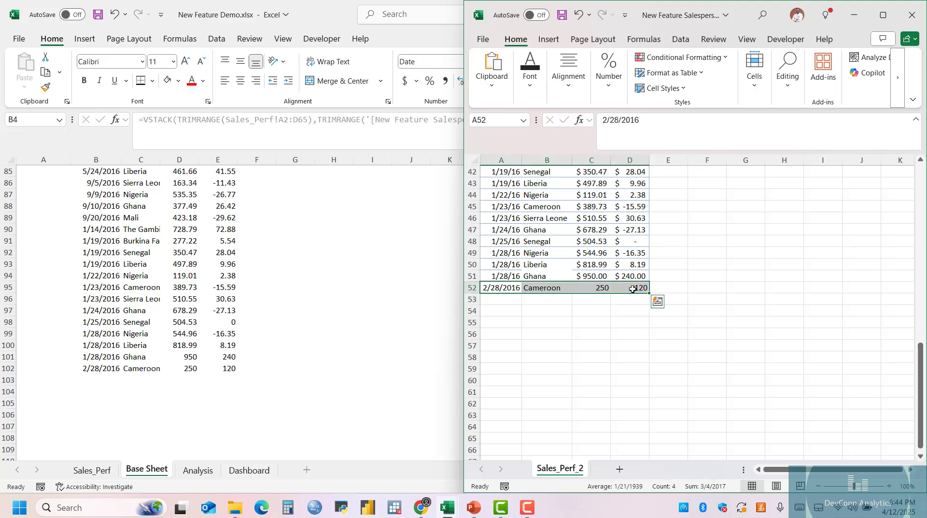
pyautogui.press('Delete')
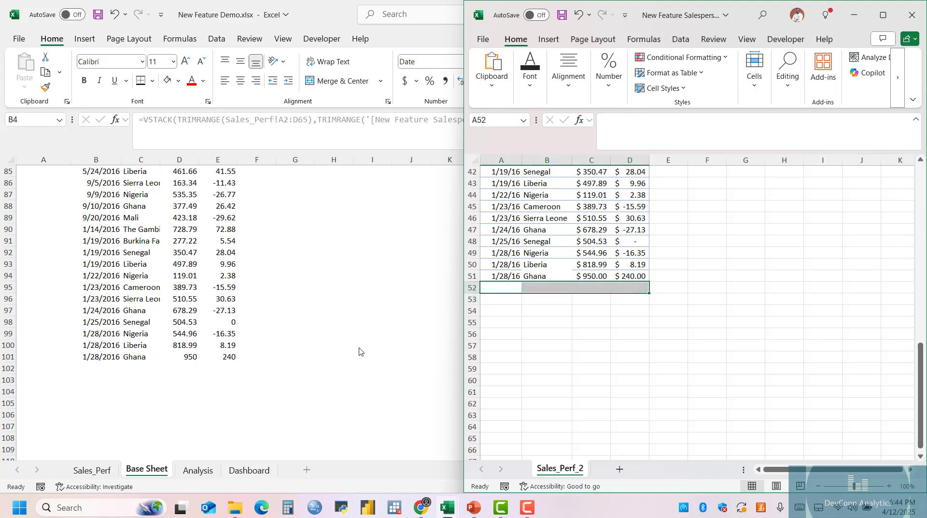
# Review the stacked range on Base Sheet from its beginning and the summaries and charts on the Analysis sheet.
pyautogui.scroll(8, 348, 303)
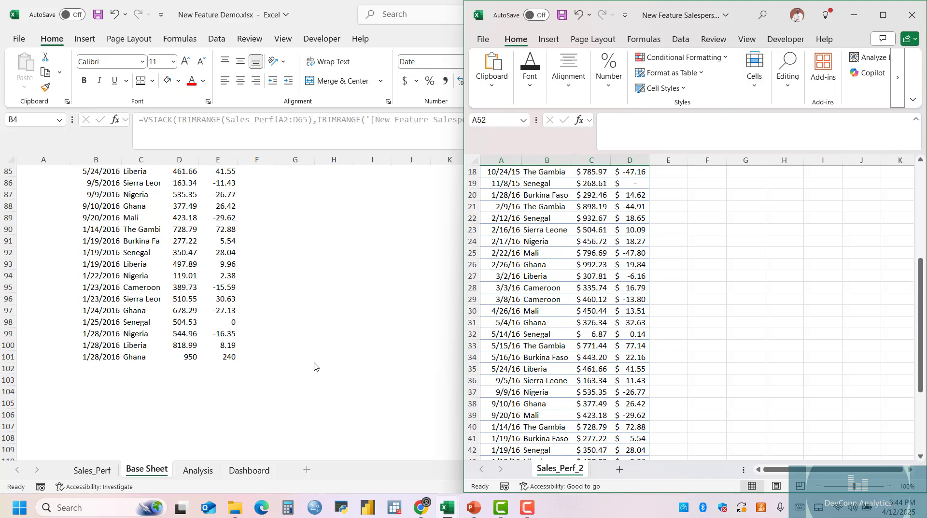
pyautogui.press('super+Up')
pyautogui.scroll(20, 293, 326)
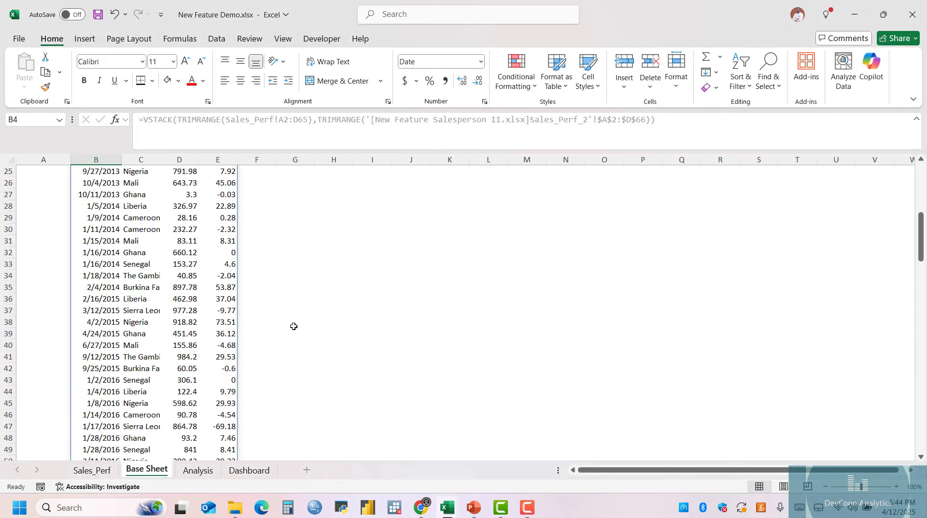
pyautogui.scroll(8, 293, 326)
pyautogui.click(165, 220)
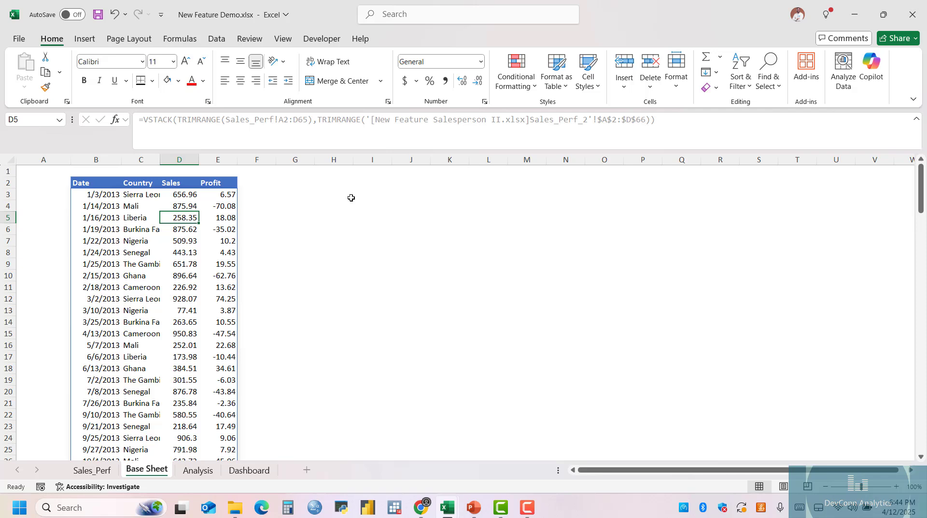
pyautogui.click(194, 472)
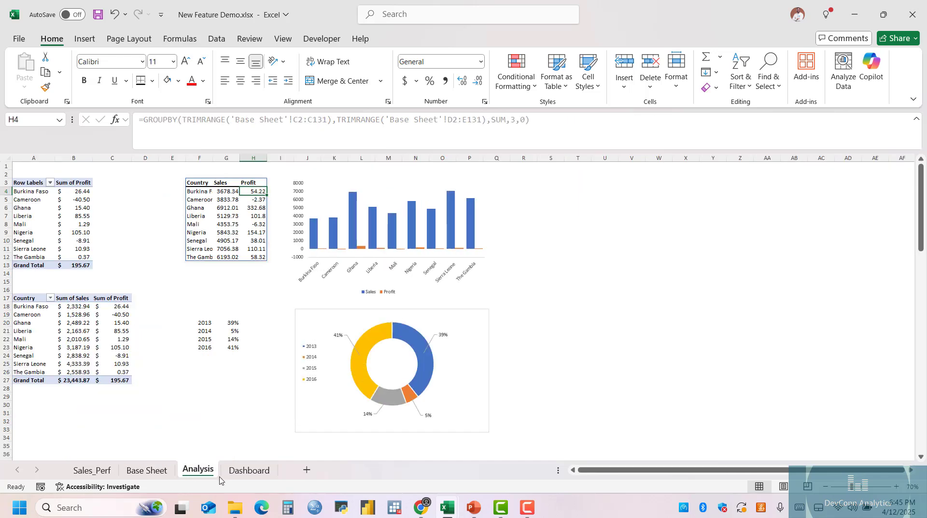
pyautogui.hotkey('ctrl', 'pagedown')
pyautogui.hotkey('ctrl', 'pageup')
pyautogui.click(146, 470)
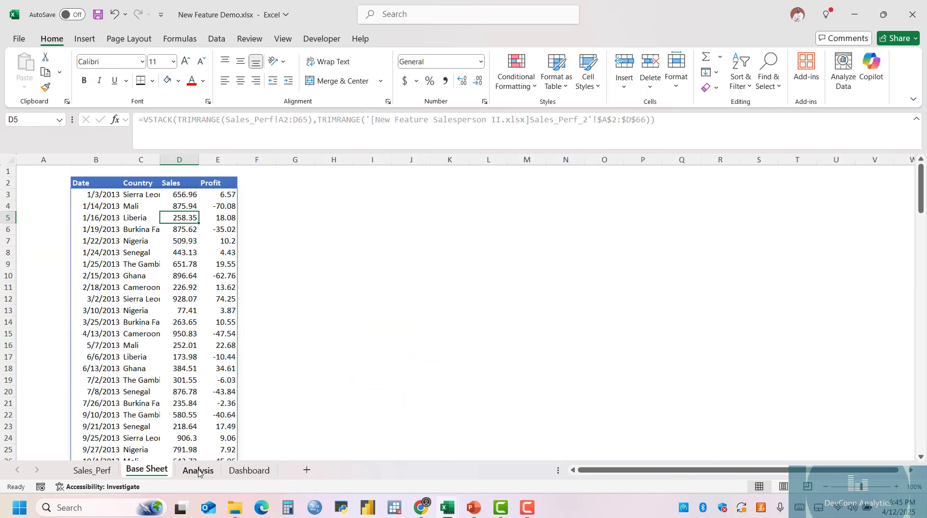
# Start a GROUPBY formula in H3 of Base Sheet with the Country column, C2:C101, as its row fields.
pyautogui.click(337, 195)
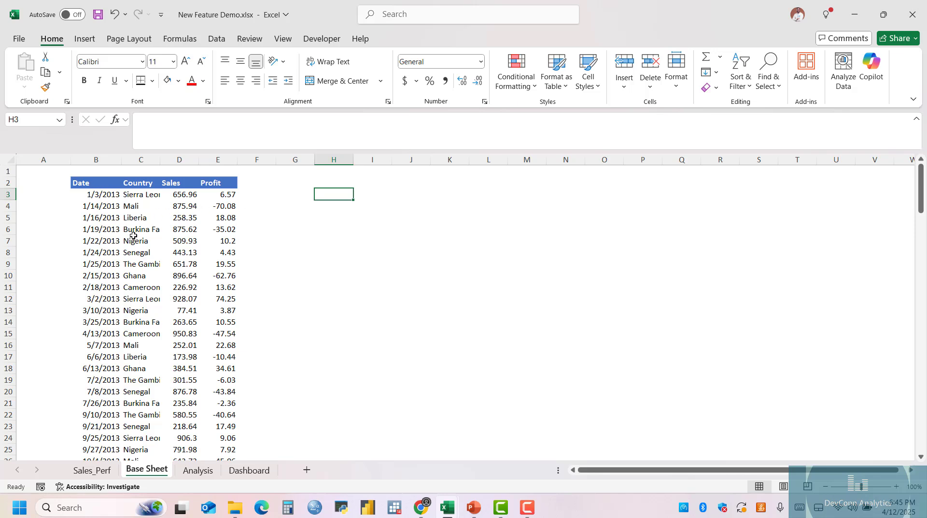
pyautogui.click(215, 39)
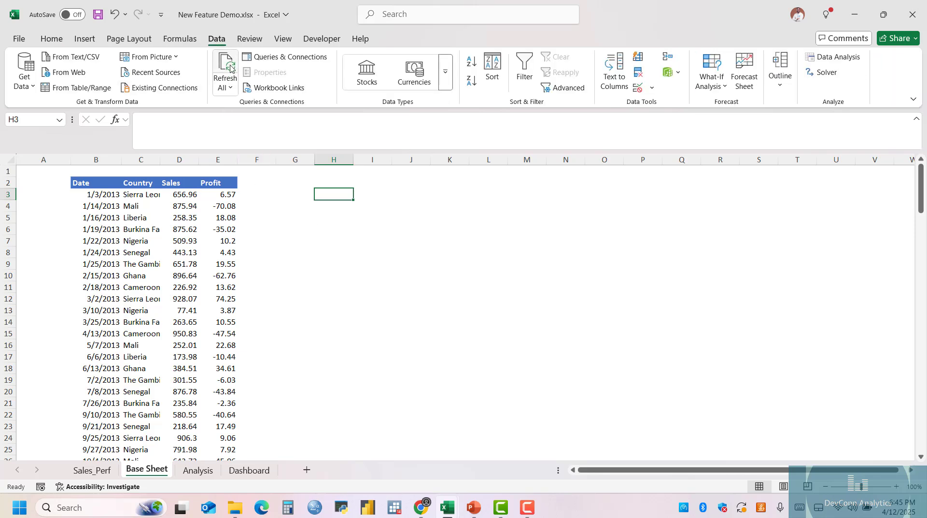
pyautogui.click(51, 39)
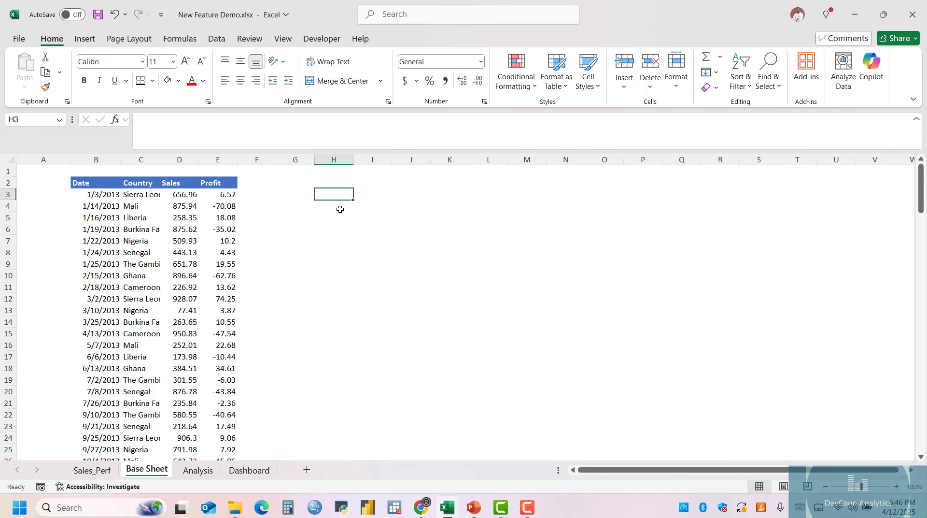
pyautogui.write('=groupby')
pyautogui.press('Tab')
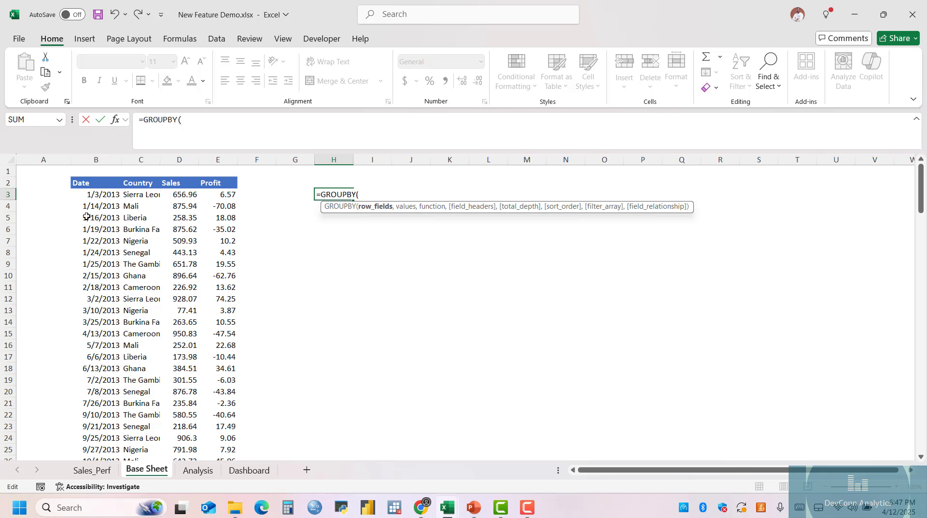
pyautogui.click(139, 185)
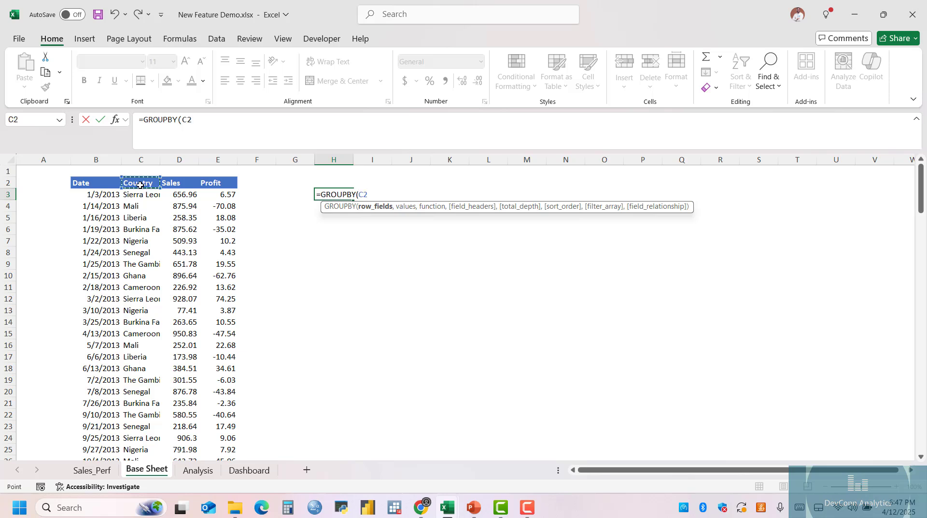
pyautogui.hotkey('ctrl', 'shift', 'Down')
pyautogui.scroll(20, 323, 277)
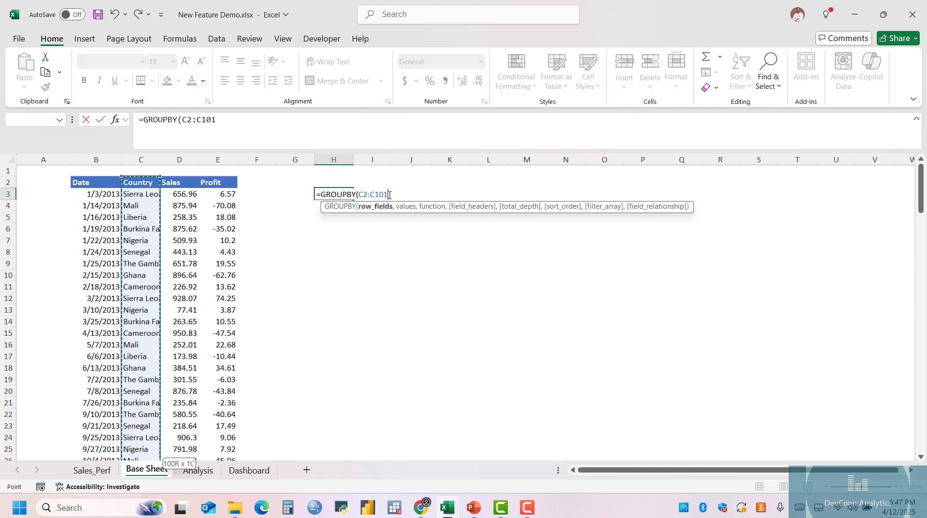
# Supply the Sales and Profit columns, D2:E101, as the values argument of the GROUPBY formula.
pyautogui.write(',')
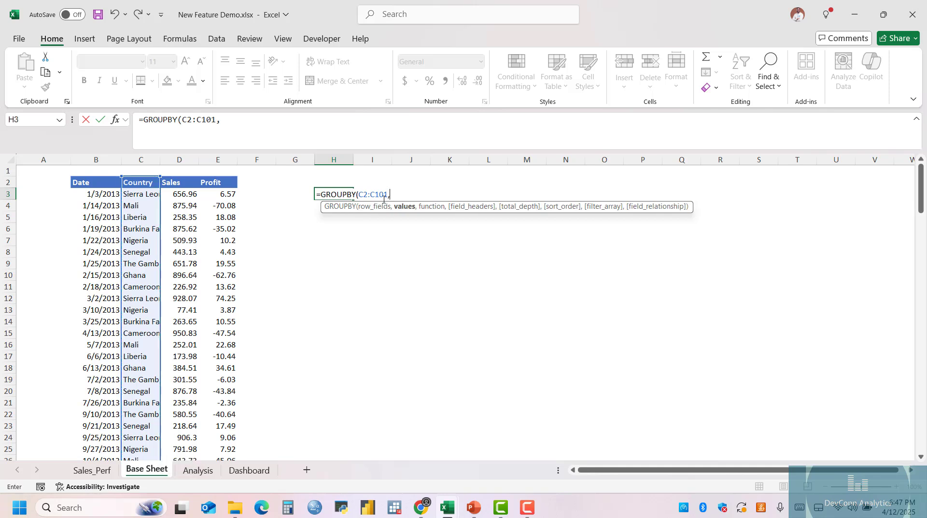
pyautogui.click(181, 181)
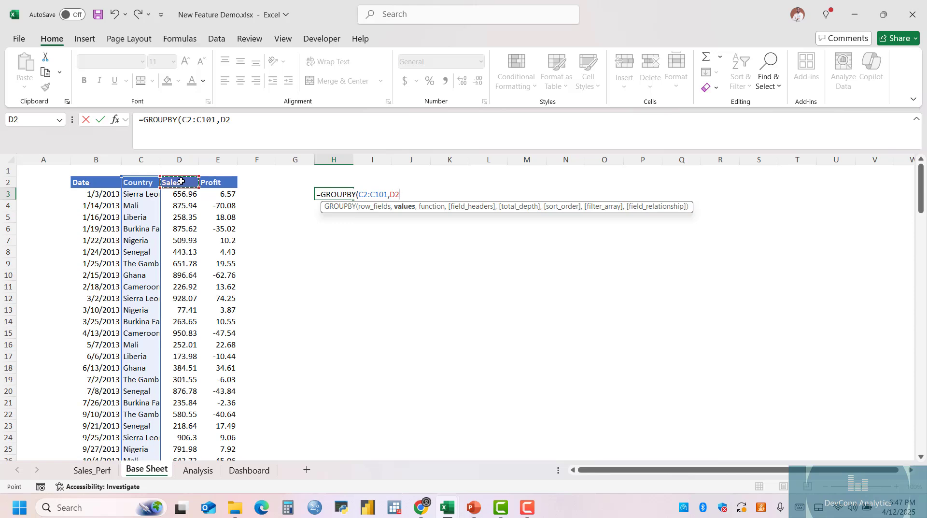
pyautogui.moveTo(180, 181); pyautogui.dragTo(209, 441)
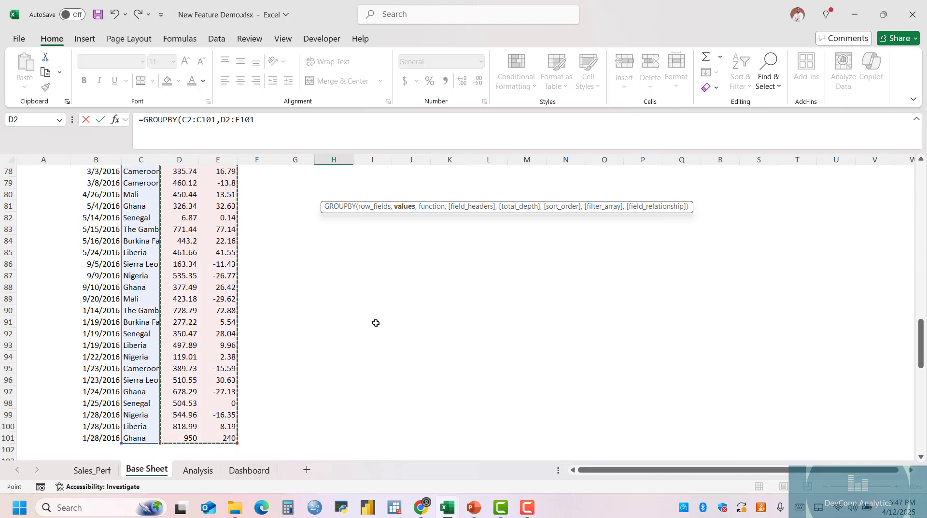
pyautogui.scroll(-6, 402, 310)
pyautogui.scroll(20, 403, 311)
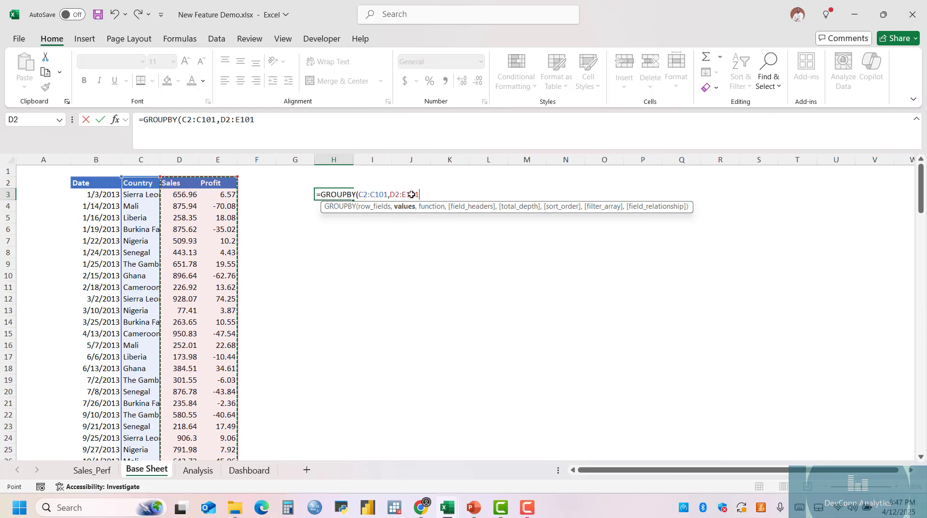
pyautogui.write(',')
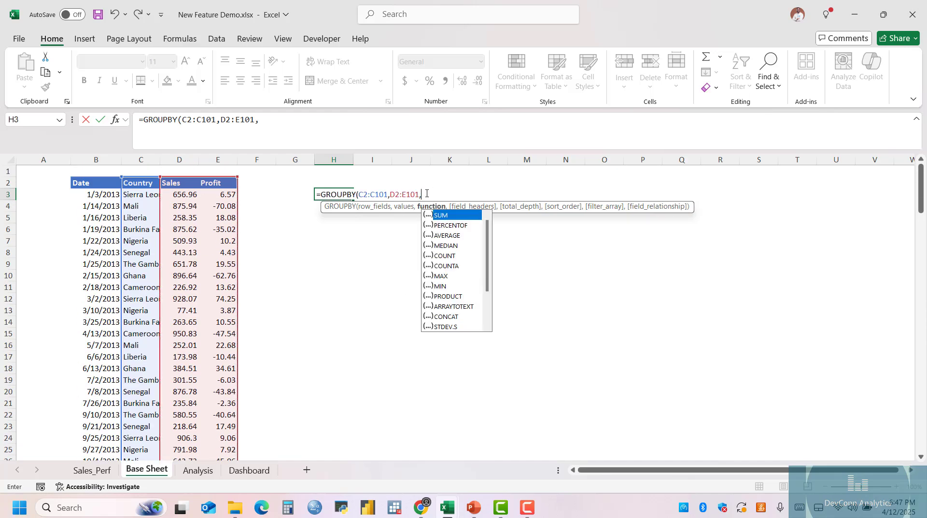
# Finish the H3 GROUPBY formula with SUM as the function, field headers 3 (yes and show) and total depth 0 (no totals).
pyautogui.doubleClick(451, 216)
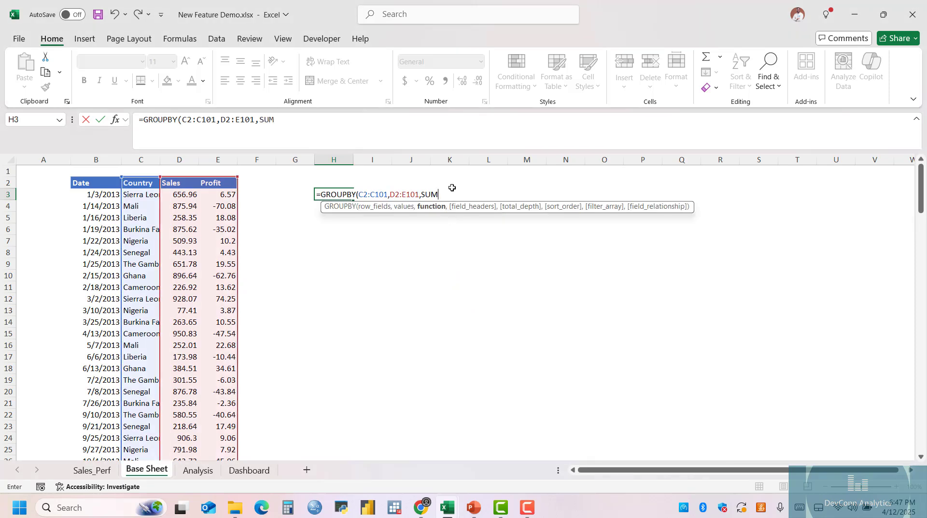
pyautogui.write(',')
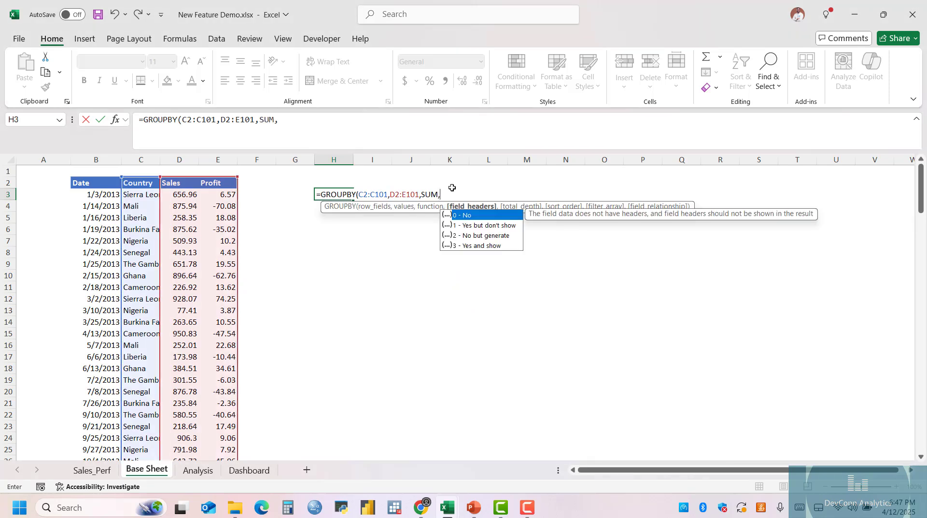
pyautogui.write('3')
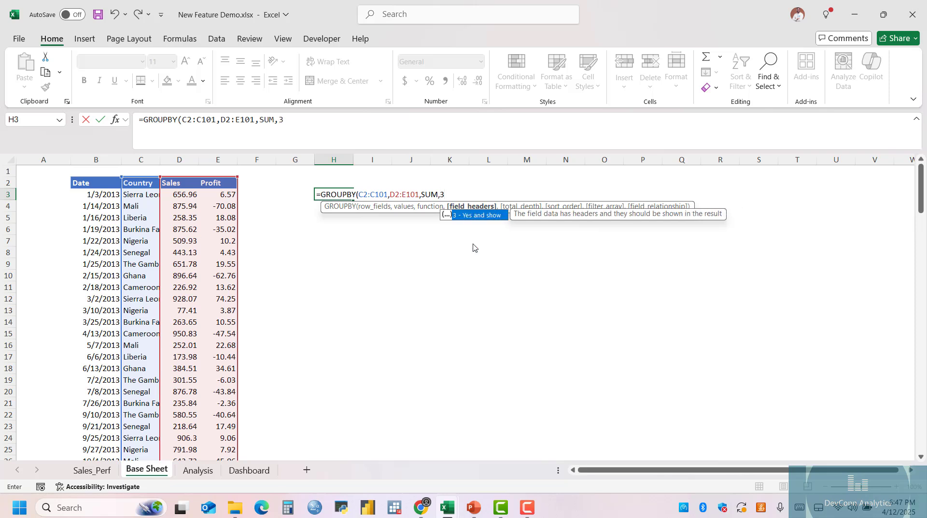
pyautogui.write(',')
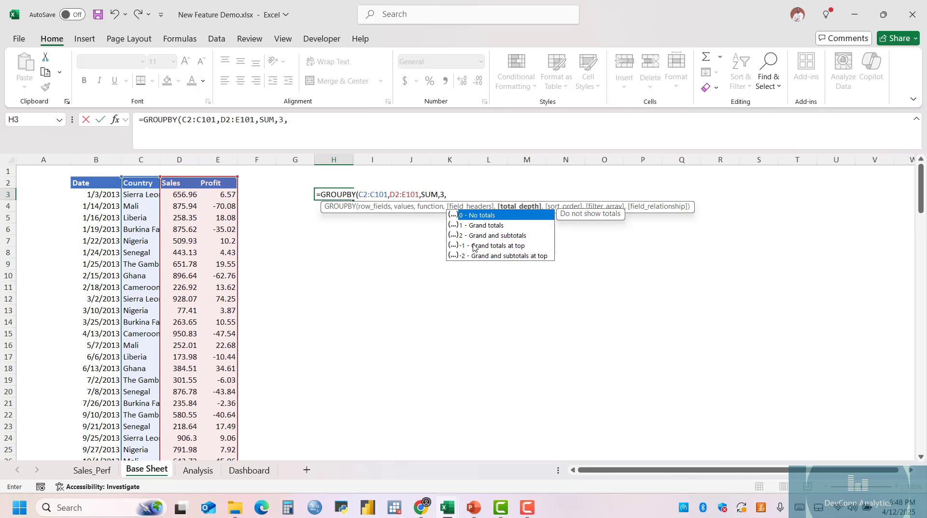
pyautogui.write('0)')
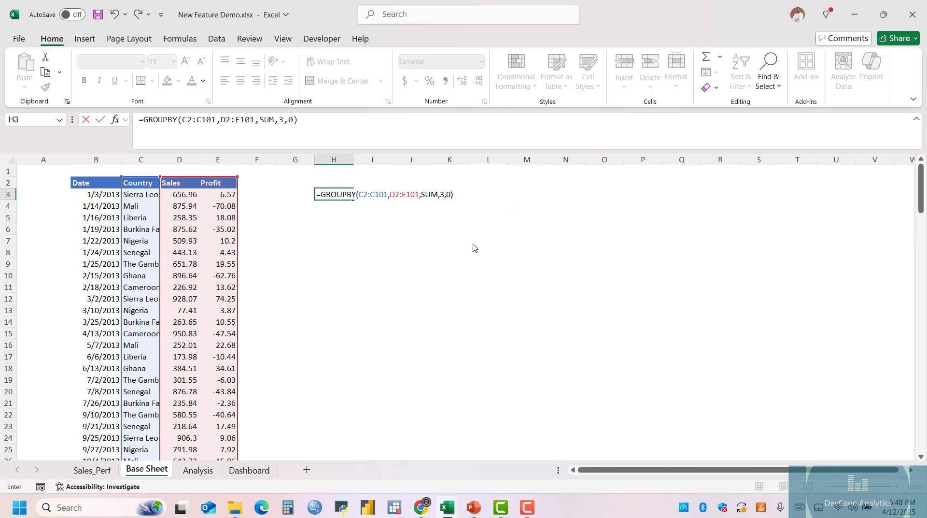
pyautogui.press('Return')
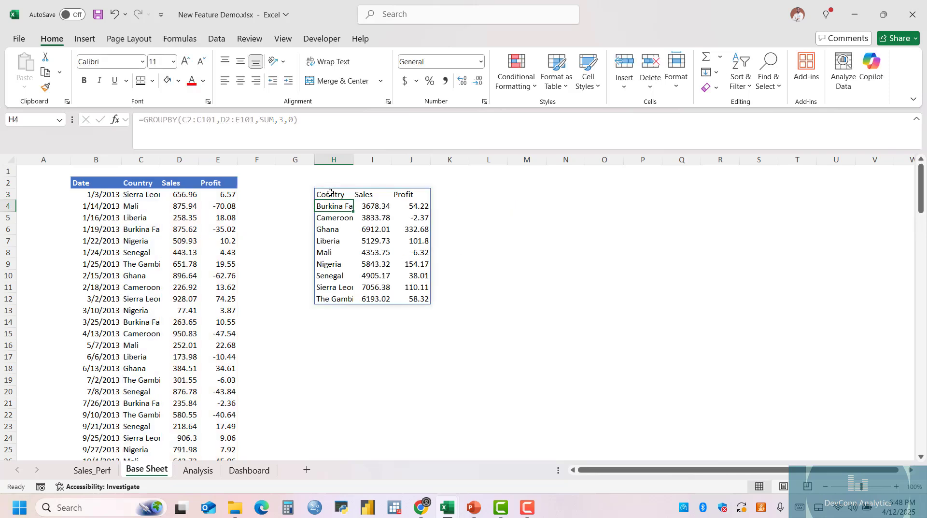
# Format the country summary's header row, H3:J3, with top and bottom borders and bold text.
pyautogui.moveTo(331, 193); pyautogui.dragTo(411, 194)
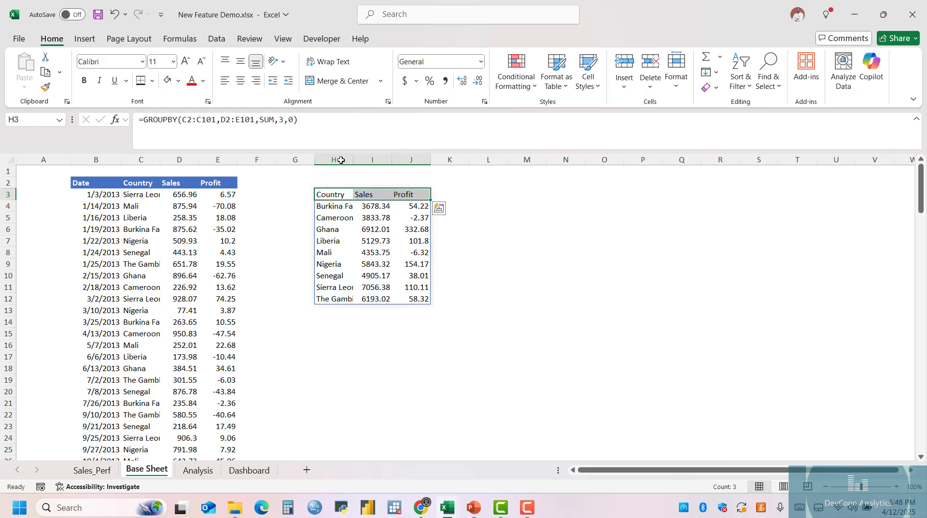
pyautogui.click(488, 217)
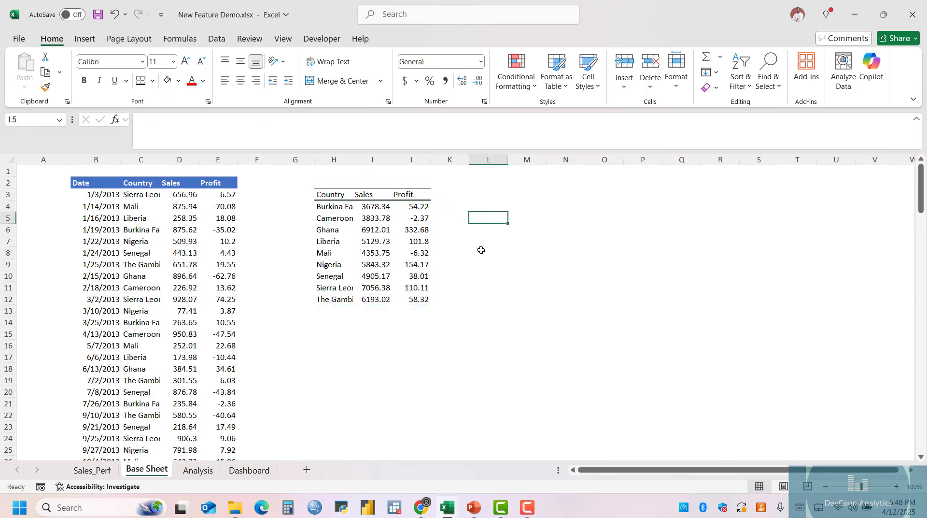
pyautogui.moveTo(331, 196); pyautogui.dragTo(411, 194)
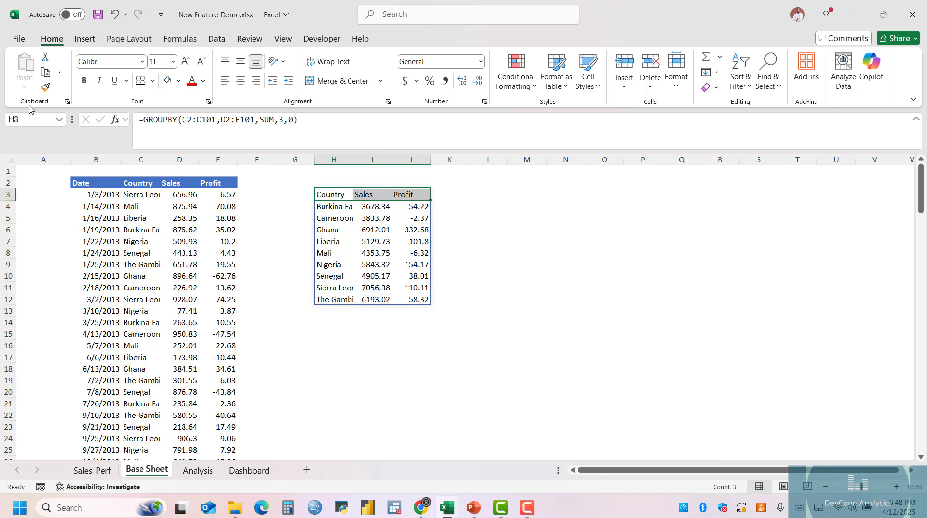
pyautogui.click(84, 80)
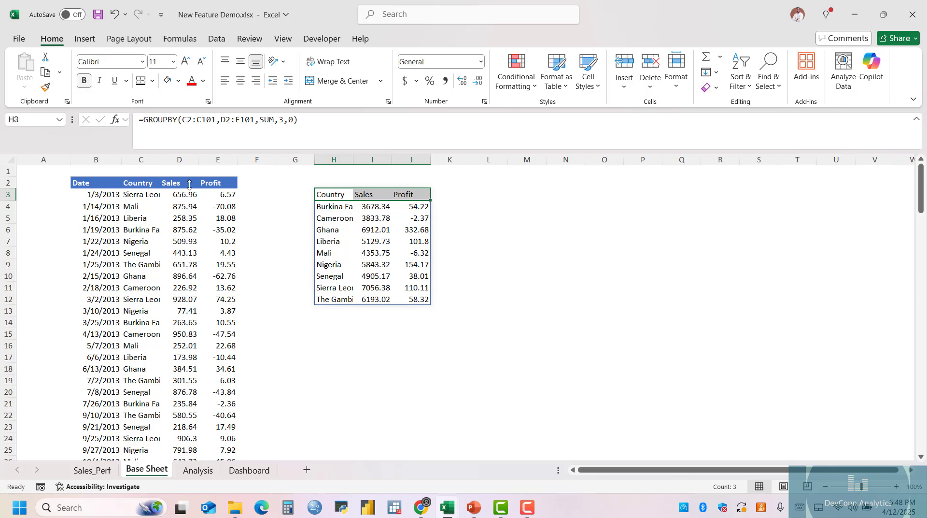
pyautogui.click(470, 368)
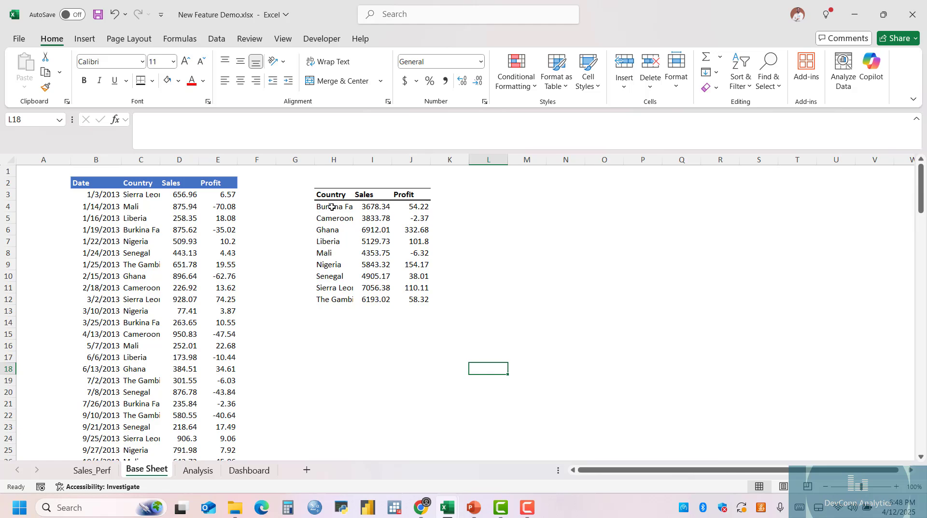
pyautogui.scroll(-1, 452, 288)
pyautogui.scroll(1, 452, 288)
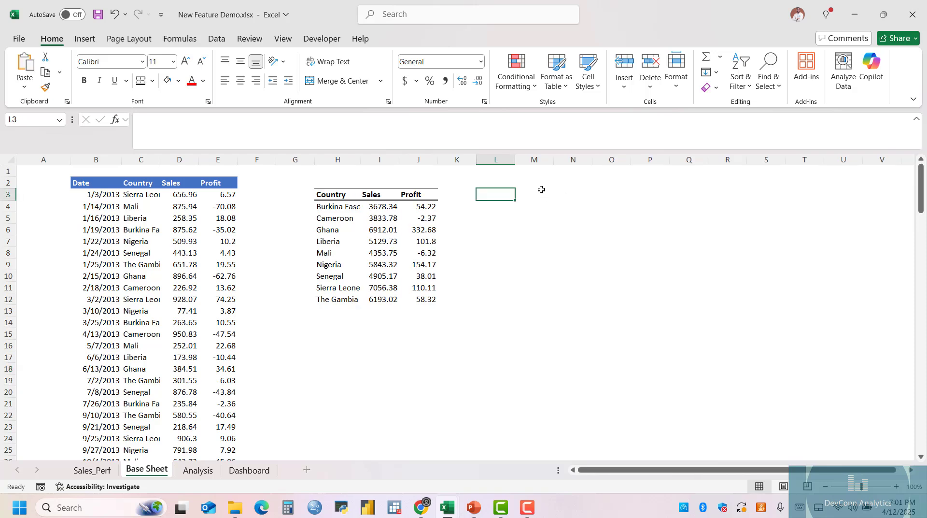
# Copy the Date header to M3 and the Profit header from E2 to N3, keeping their blue formatting.
pyautogui.click(541, 190)
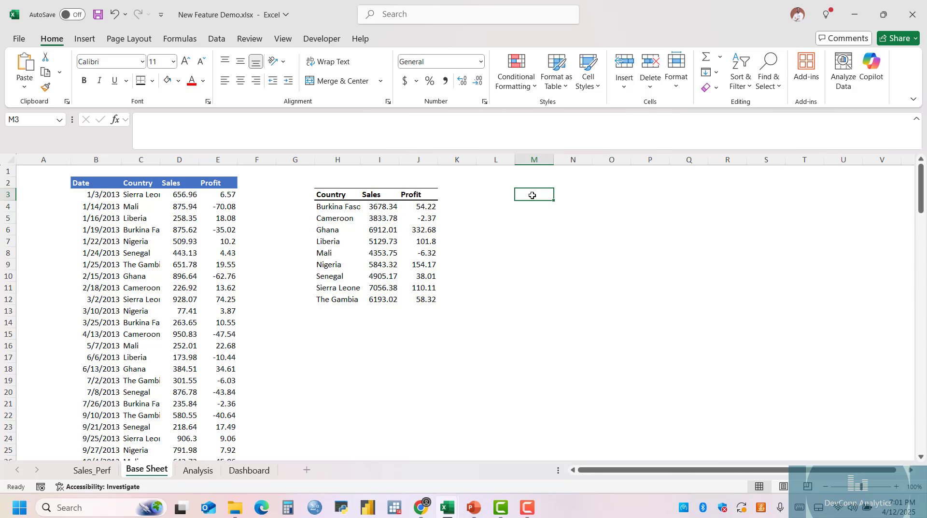
pyautogui.rightClick(532, 195)
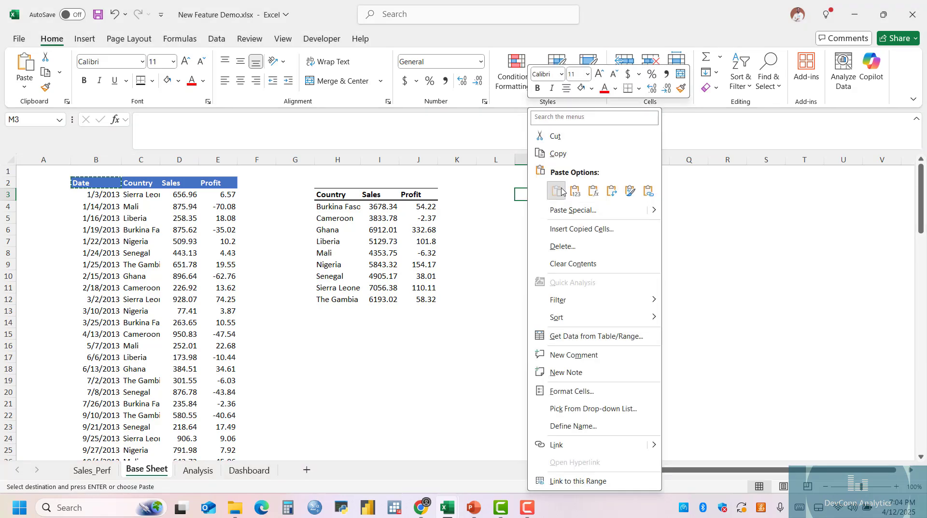
pyautogui.click(543, 124)
pyautogui.click(215, 182)
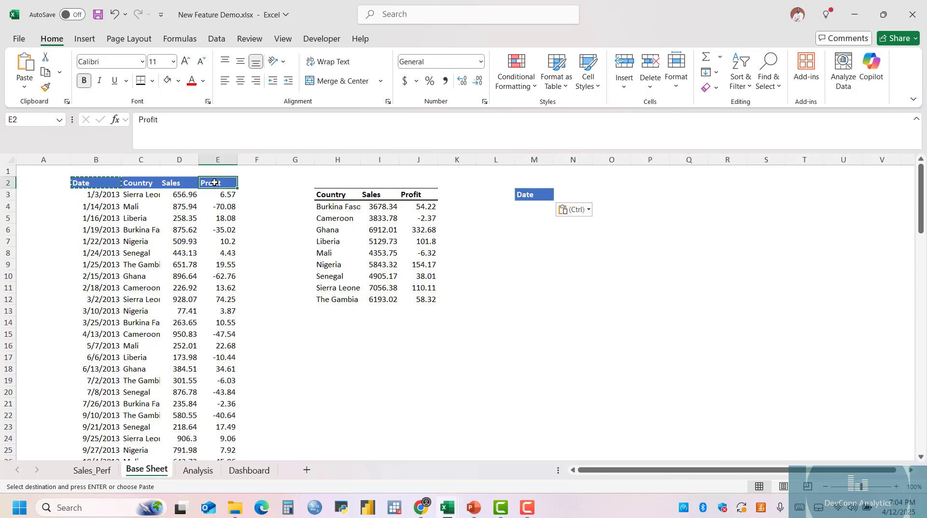
pyautogui.rightClick(215, 182)
pyautogui.click(249, 133)
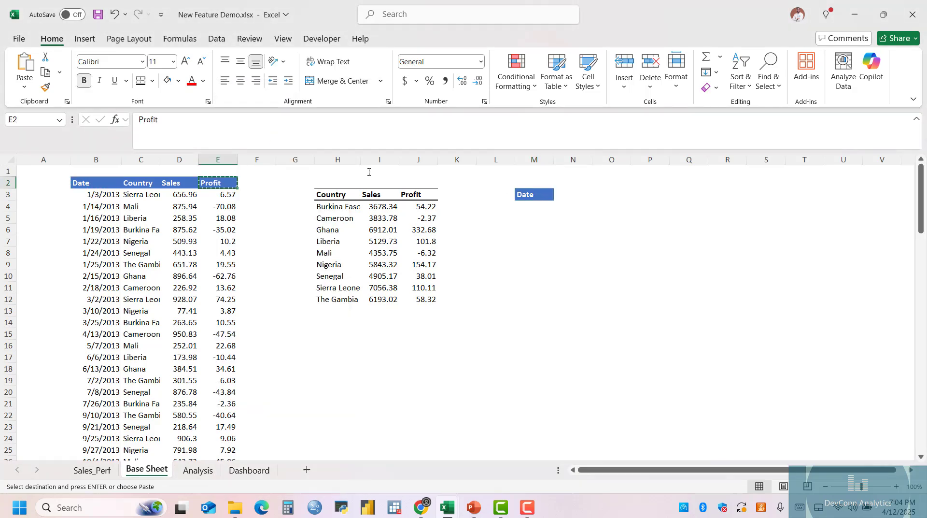
pyautogui.click(561, 195)
pyautogui.rightClick(561, 195)
pyautogui.click(595, 191)
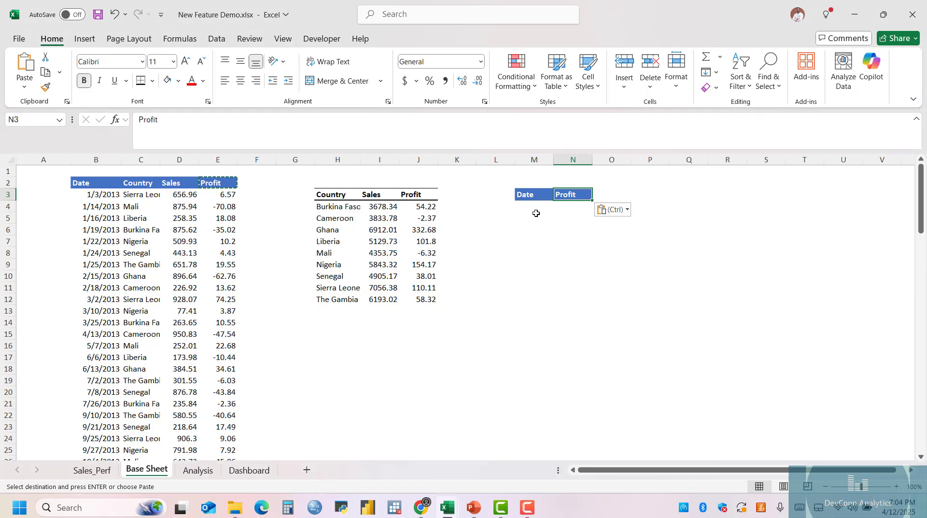
# Start a GROUPBY formula in M4 with YEAR(B3:B101) as its row fields.
pyautogui.click(535, 208)
pyautogui.write('=group')
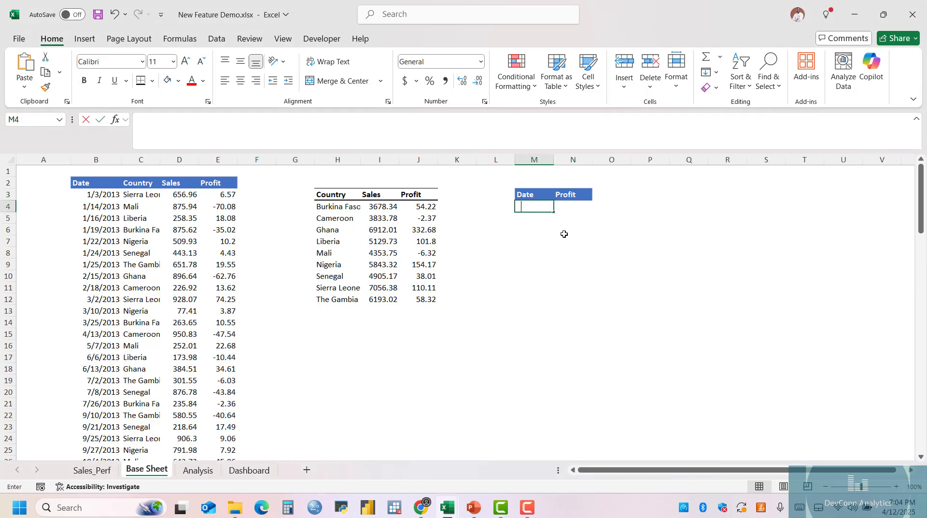
pyautogui.write('by')
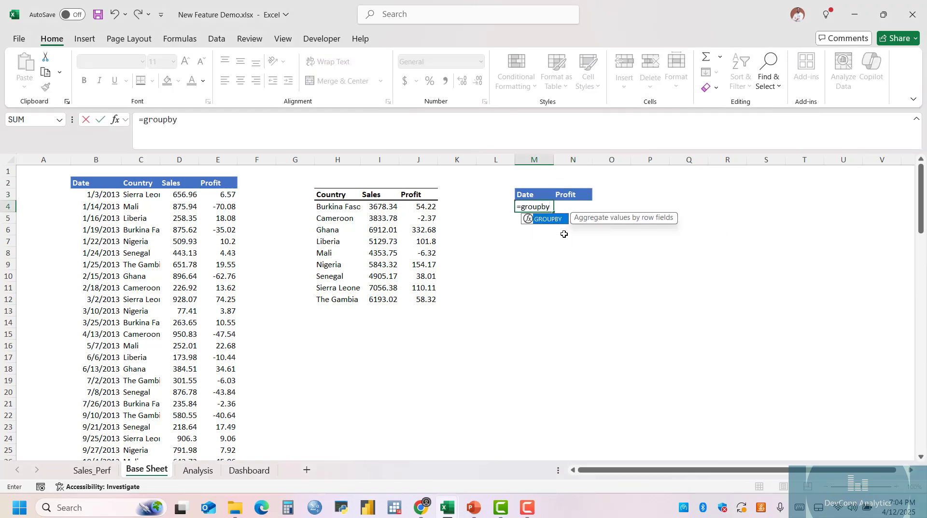
pyautogui.press('Tab')
pyautogui.write('year')
pyautogui.press('Tab')
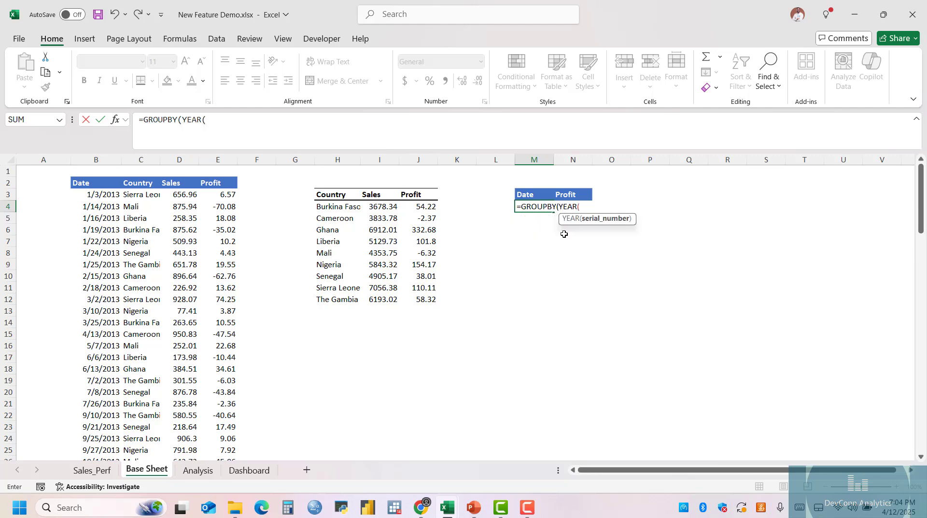
pyautogui.click(105, 194)
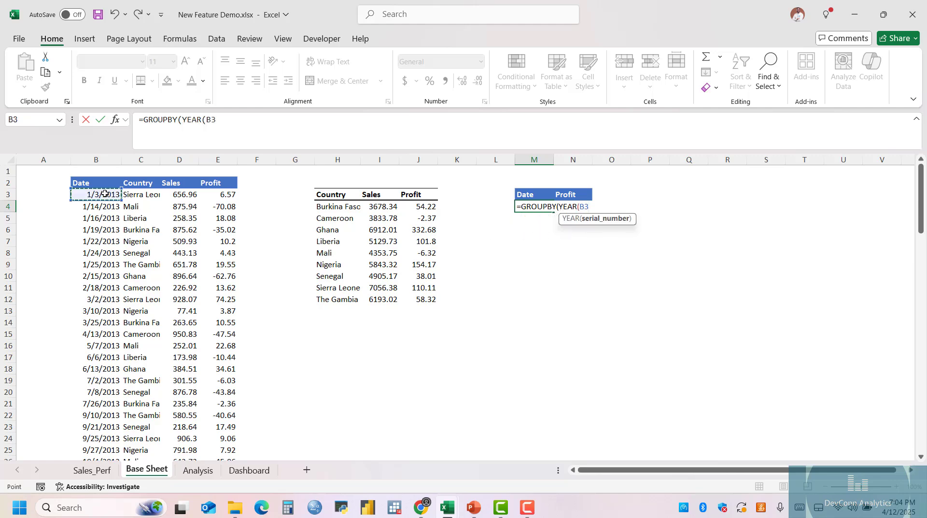
pyautogui.hotkey('ctrl', 'shift', 'Down')
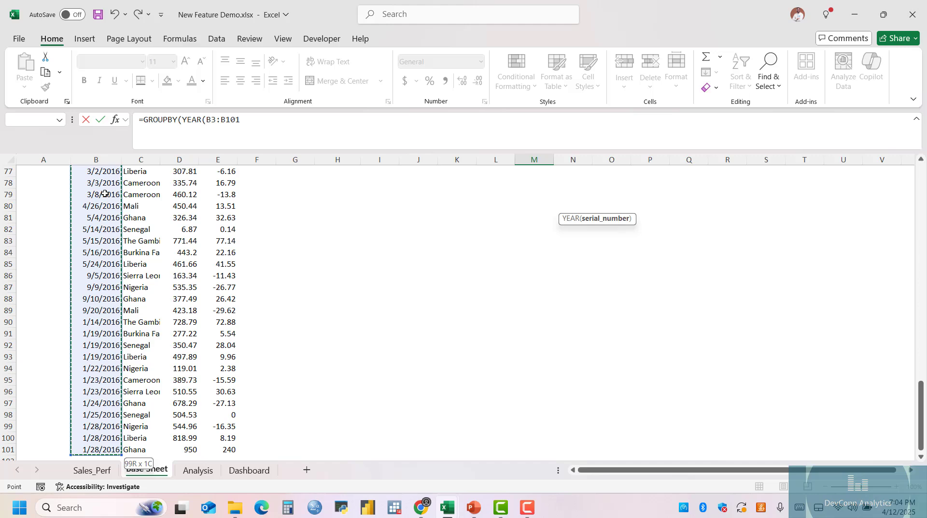
pyautogui.write('),')
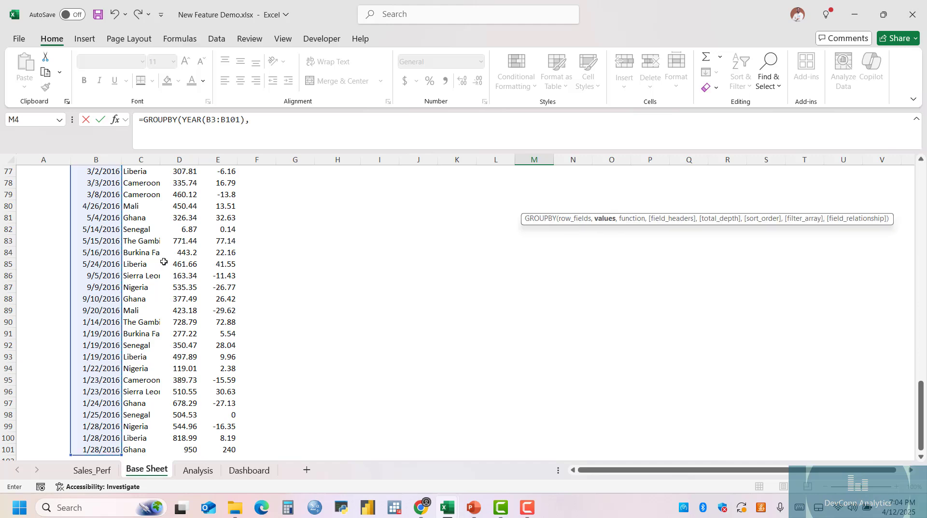
# Supply the Profit figures, E3:E101, as the values of the M4 formula and PERCENTOF as its function.
pyautogui.scroll(2, 451, 285)
pyautogui.scroll(20, 451, 285)
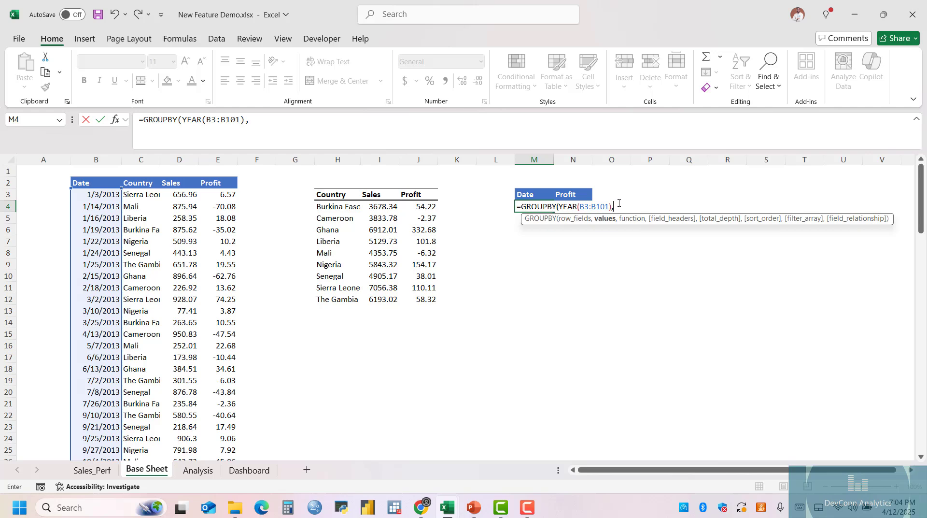
pyautogui.click(232, 194)
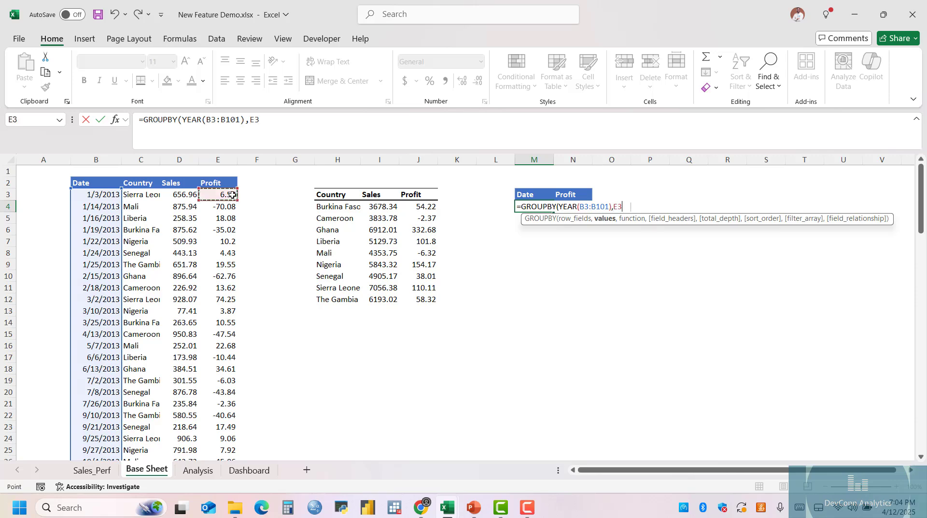
pyautogui.hotkey('ctrl', 'shift', 'Down')
pyautogui.write(',')
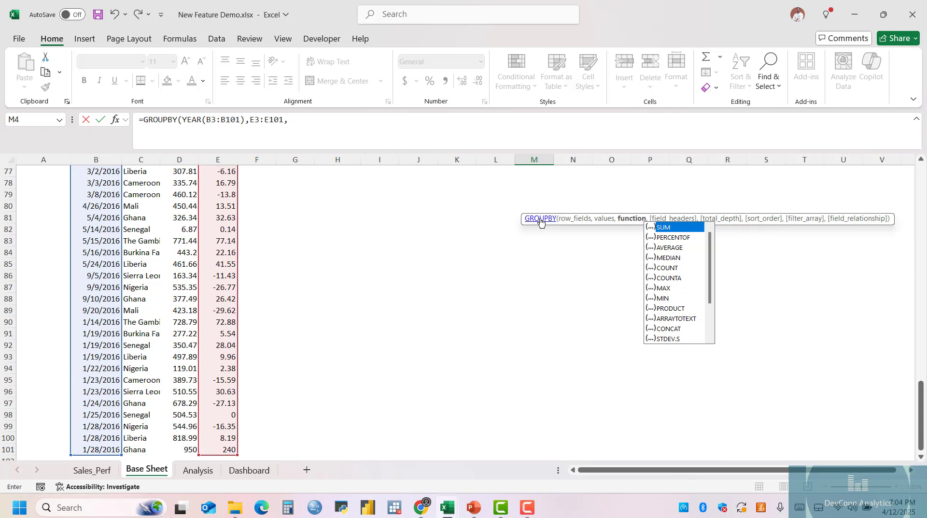
pyautogui.press('Down')
pyautogui.press('Tab')
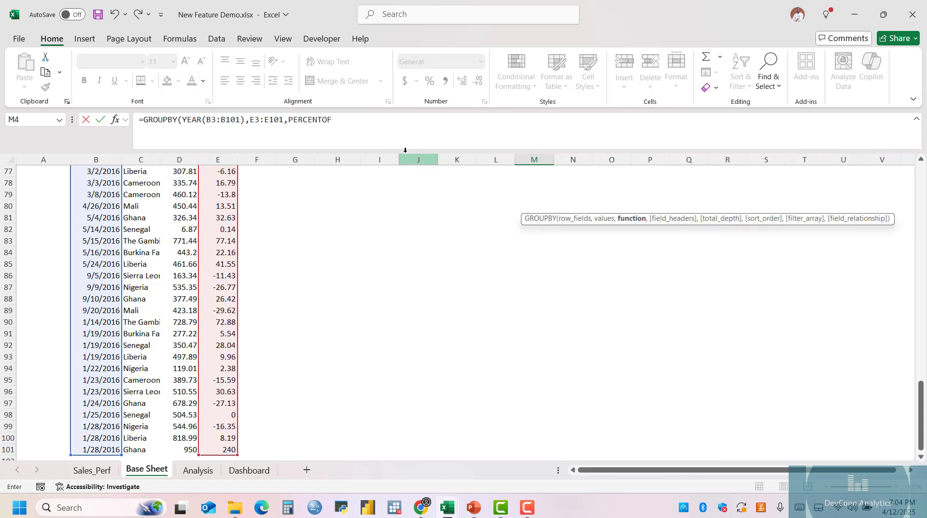
# Complete the M4 GROUPBY formula with field headers 0 (no) and total depth 0 (no totals).
pyautogui.write(',')
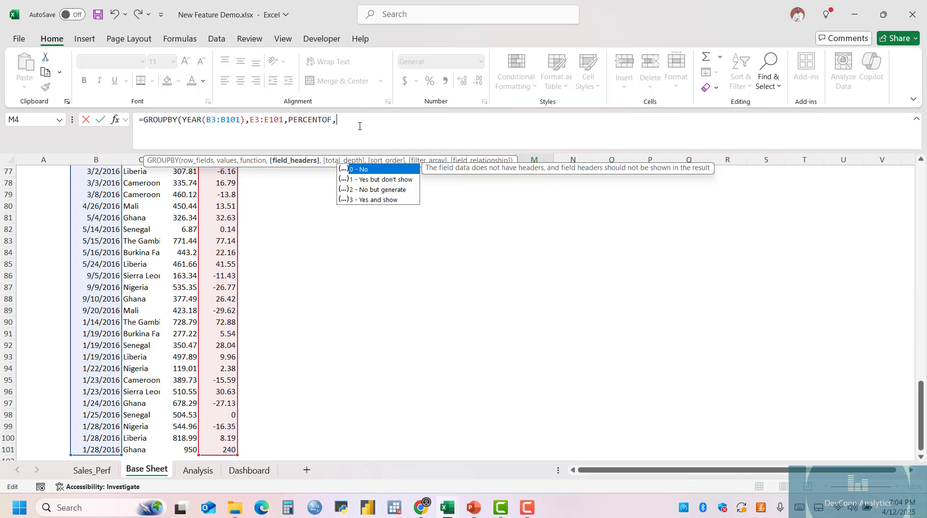
pyautogui.write('0,')
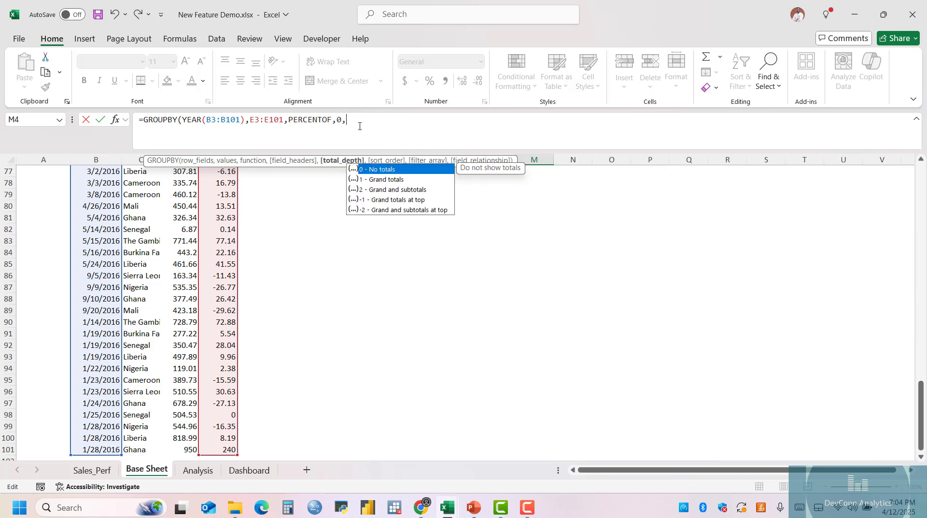
pyautogui.write('0)')
pyautogui.press('Return')
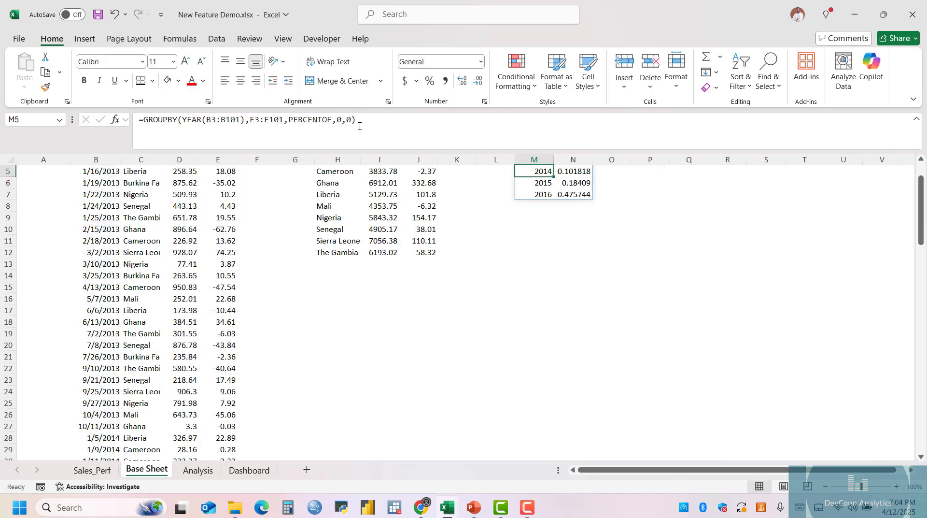
pyautogui.scroll(2, 556, 241)
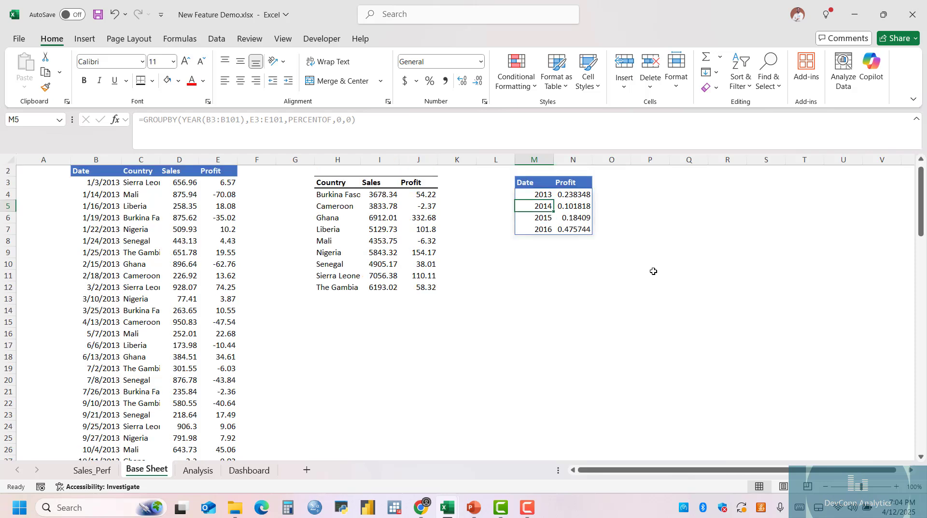
# Compare the spilled results and formulas of the yearly profit summary with the country summary in H3:J12.
pyautogui.click(558, 265)
pyautogui.moveTo(541, 209); pyautogui.dragTo(561, 231)
pyautogui.click(415, 228)
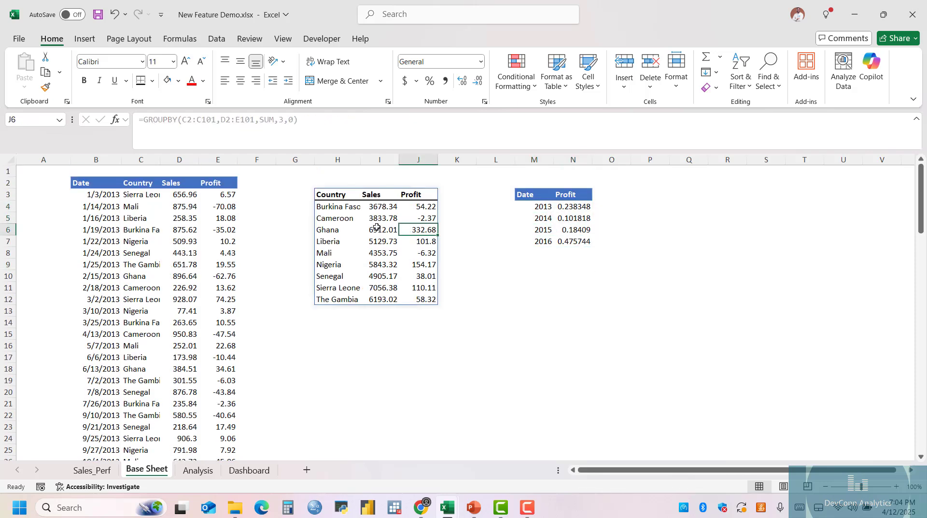
pyautogui.click(561, 221)
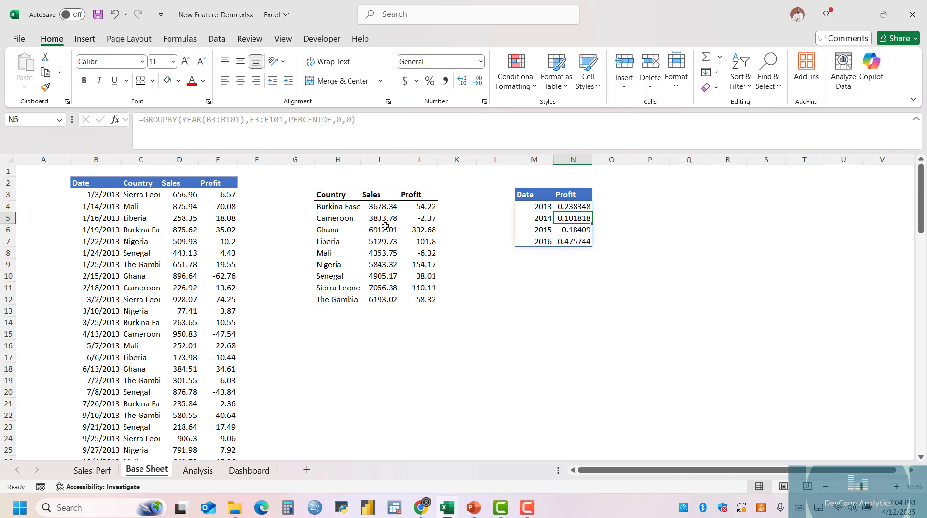
pyautogui.click(385, 226)
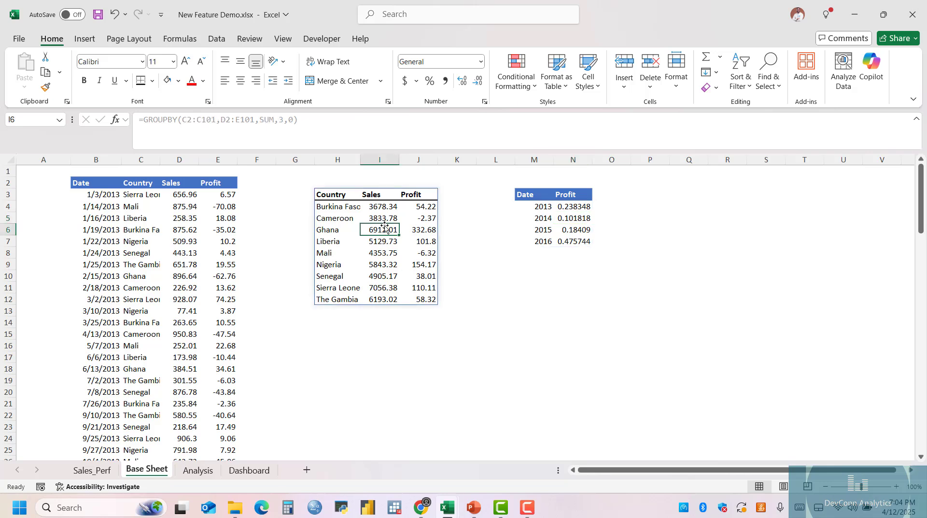
pyautogui.moveTo(344, 195); pyautogui.dragTo(413, 298)
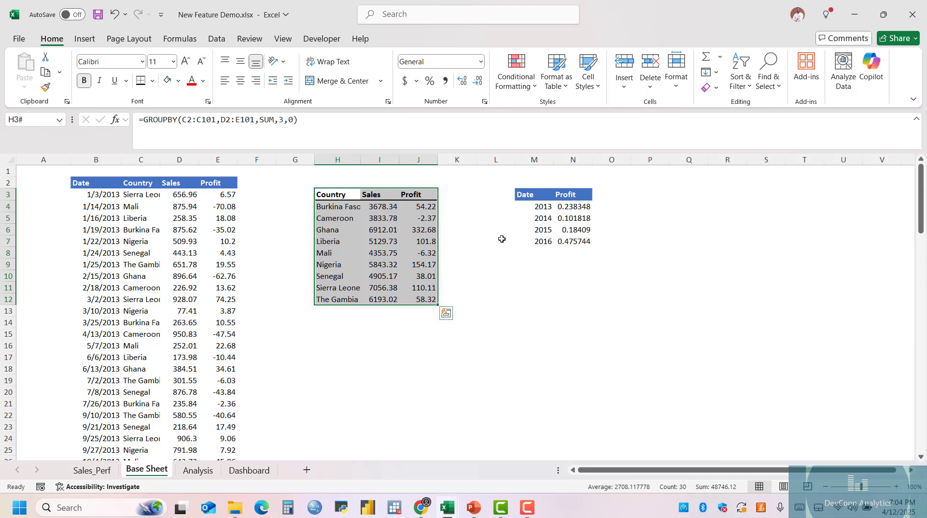
pyautogui.moveTo(534, 198); pyautogui.dragTo(568, 239)
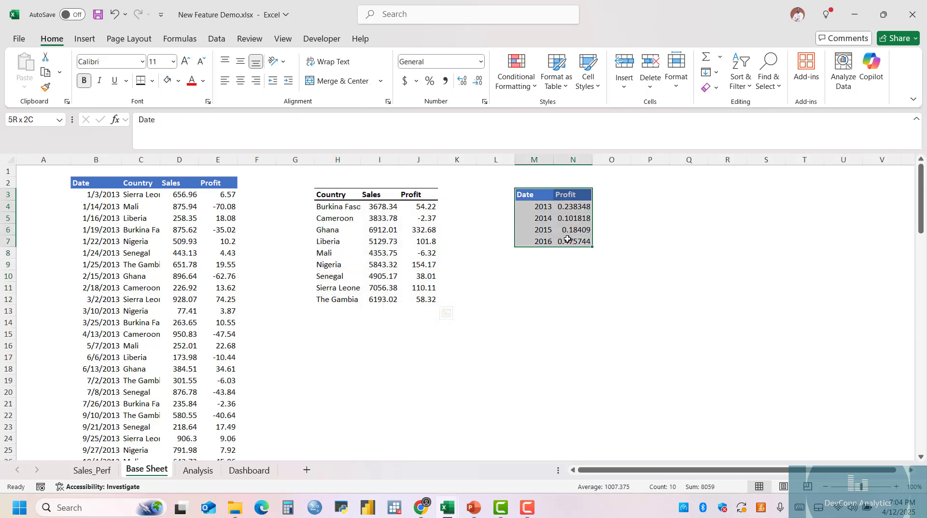
pyautogui.click(355, 346)
pyautogui.scroll(-1, 539, 306)
pyautogui.scroll(1, 399, 335)
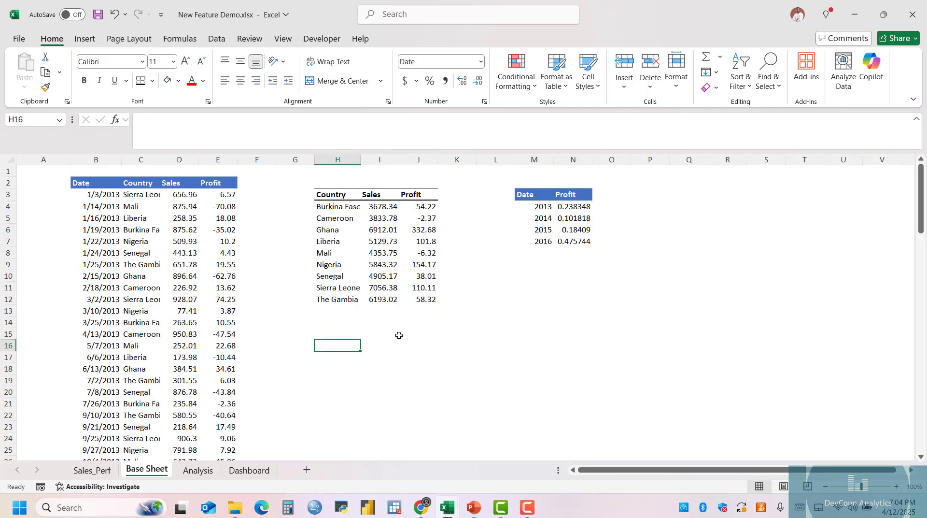
# Insert a clustered column and line combo chart with secondary axis from the country summary and place it just below that table.
pyautogui.click(339, 250)
pyautogui.click(85, 38)
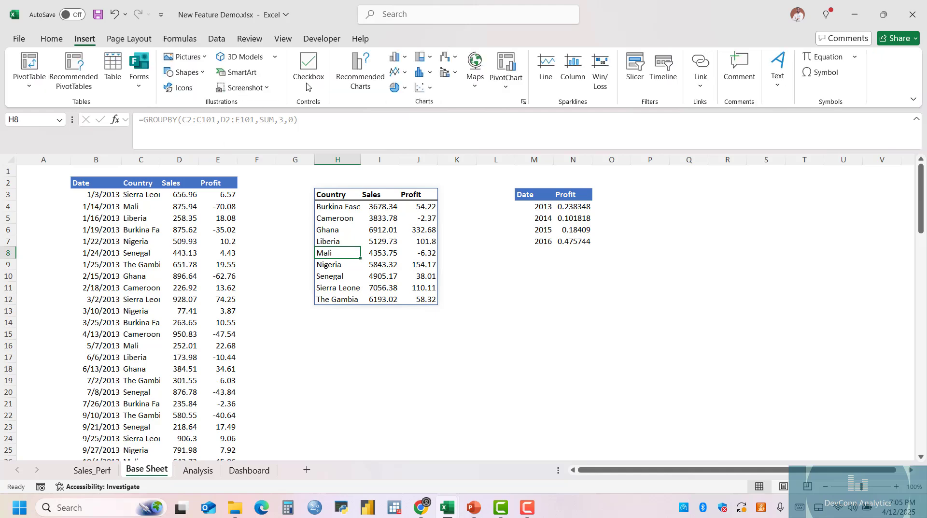
pyautogui.click(449, 72)
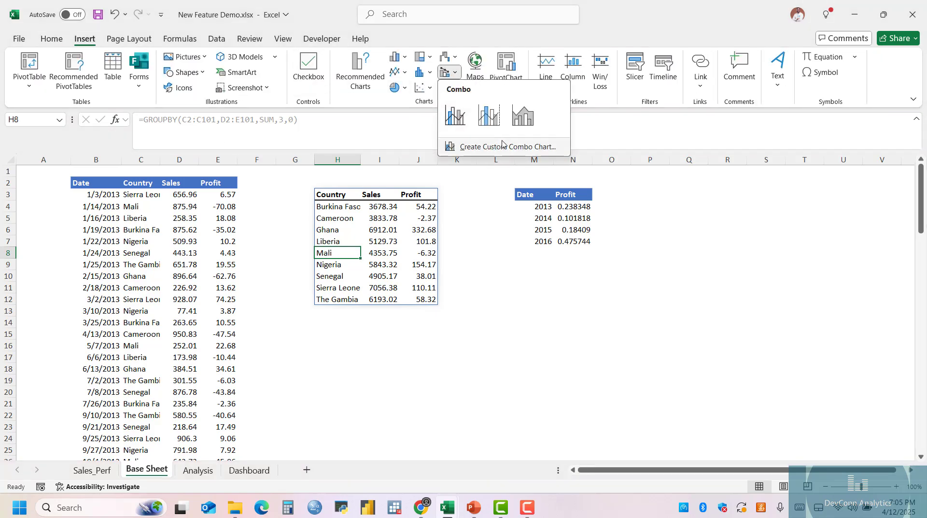
pyautogui.click(489, 115)
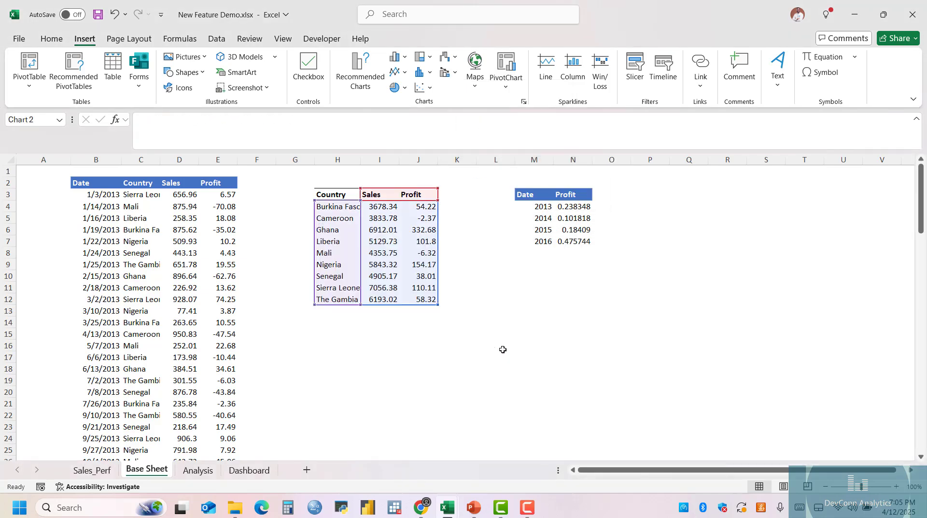
pyautogui.moveTo(502, 217); pyautogui.dragTo(491, 311)
pyautogui.scroll(-3, 524, 318)
pyautogui.scroll(3, 525, 318)
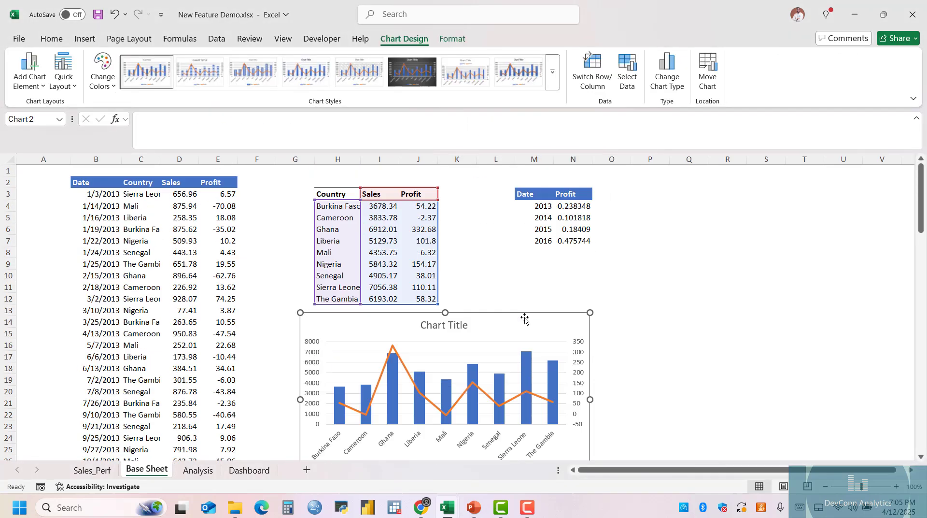
# Delete the title of the combo chart.
pyautogui.click(491, 342)
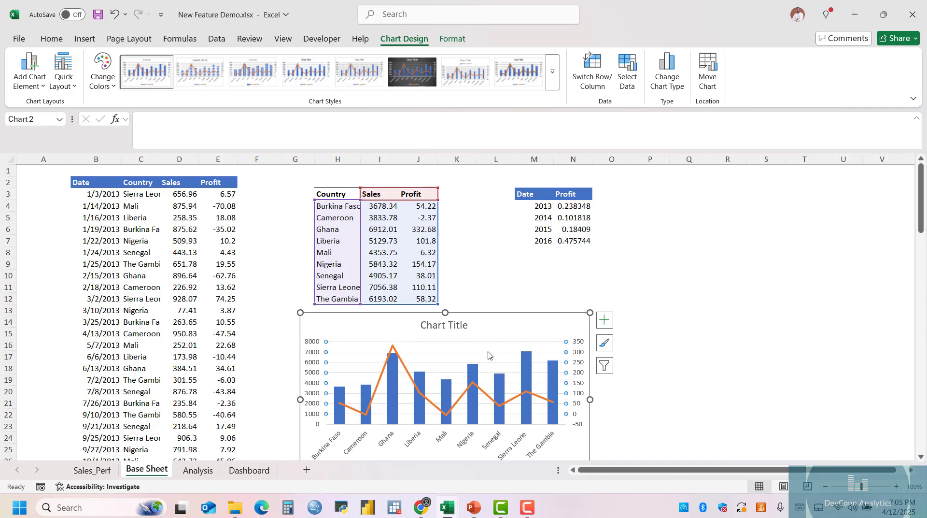
pyautogui.click(465, 325)
pyautogui.press('Delete')
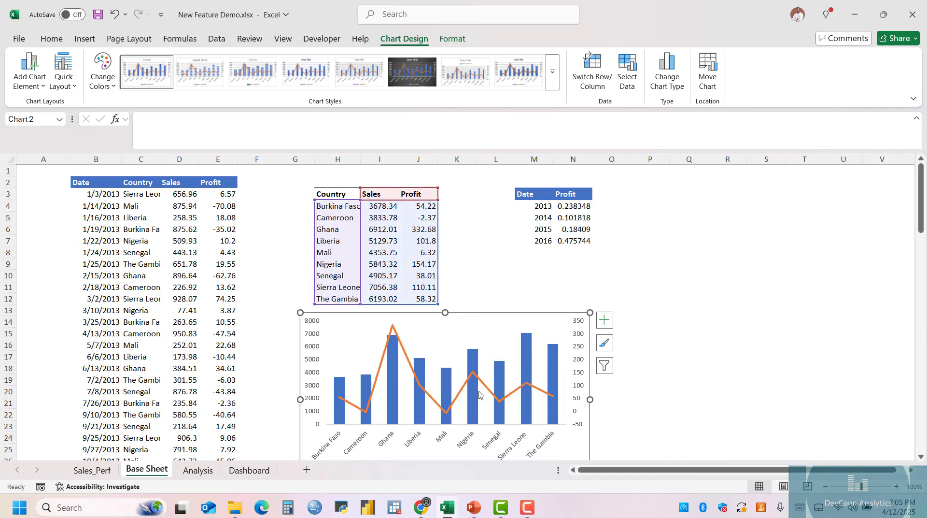
pyautogui.scroll(-2, 501, 400)
pyautogui.scroll(2, 504, 397)
pyautogui.scroll(-1, 478, 322)
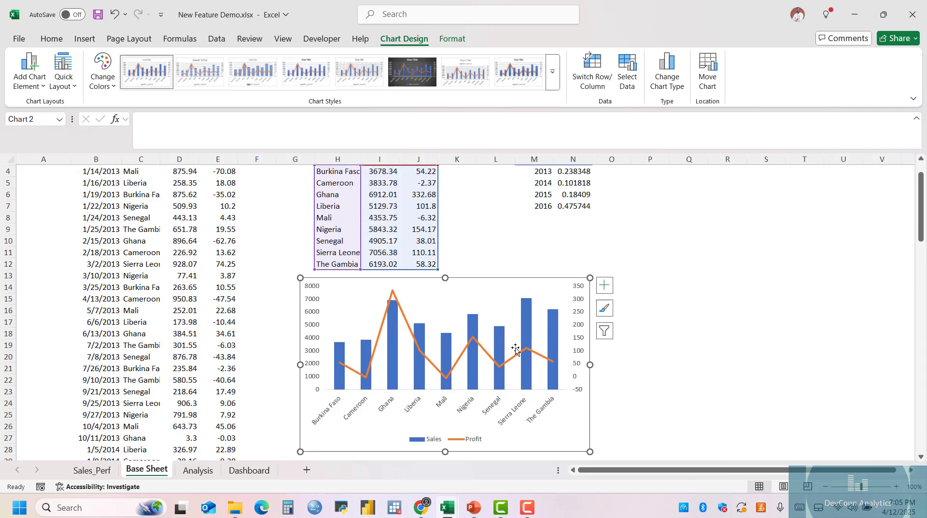
# Set the combo chart's area to no fill and no outline.
pyautogui.click(452, 39)
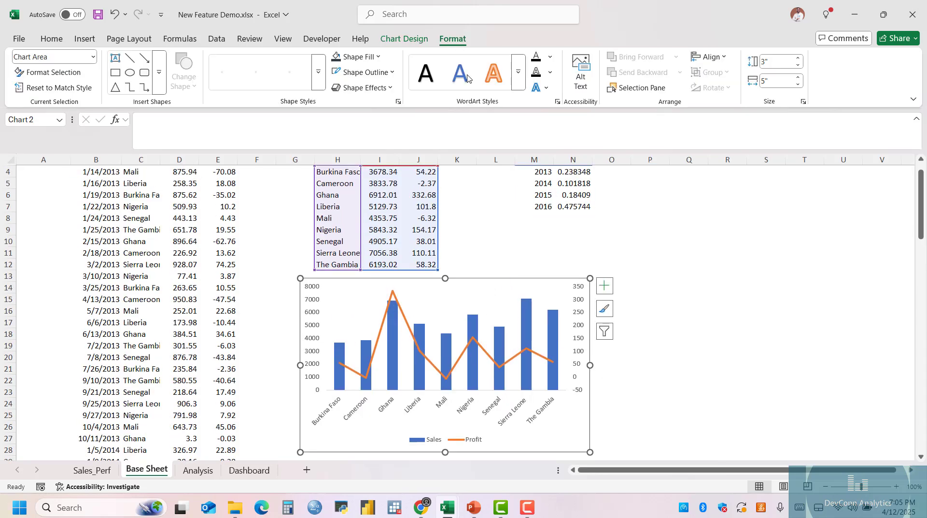
pyautogui.click(356, 57)
pyautogui.click(362, 321)
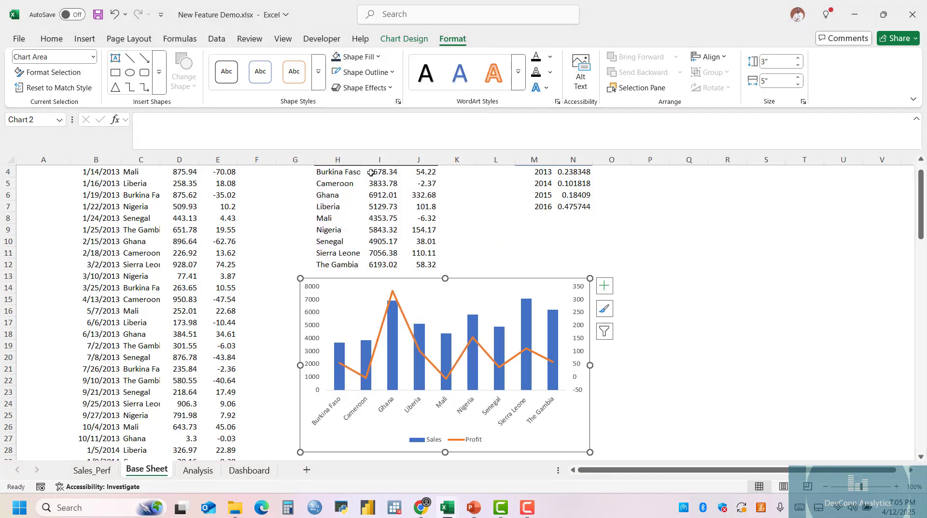
pyautogui.click(365, 72)
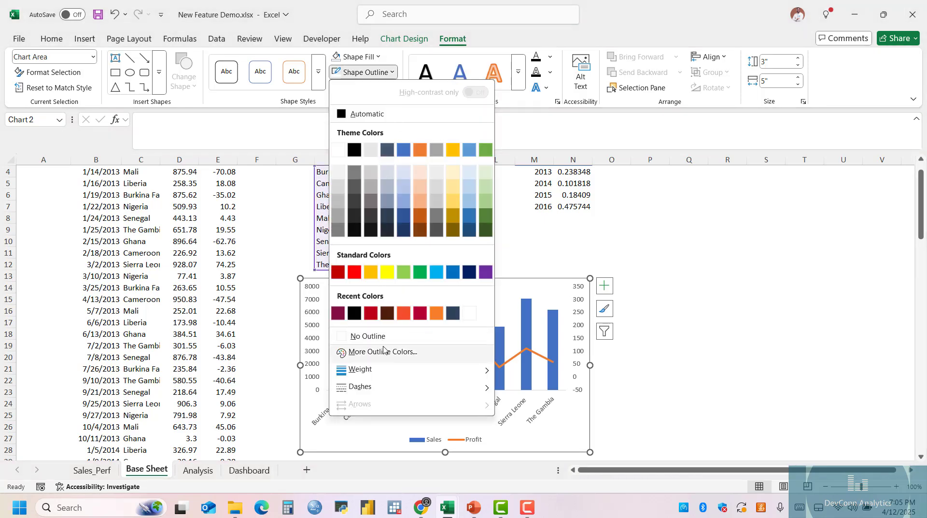
pyautogui.click(367, 336)
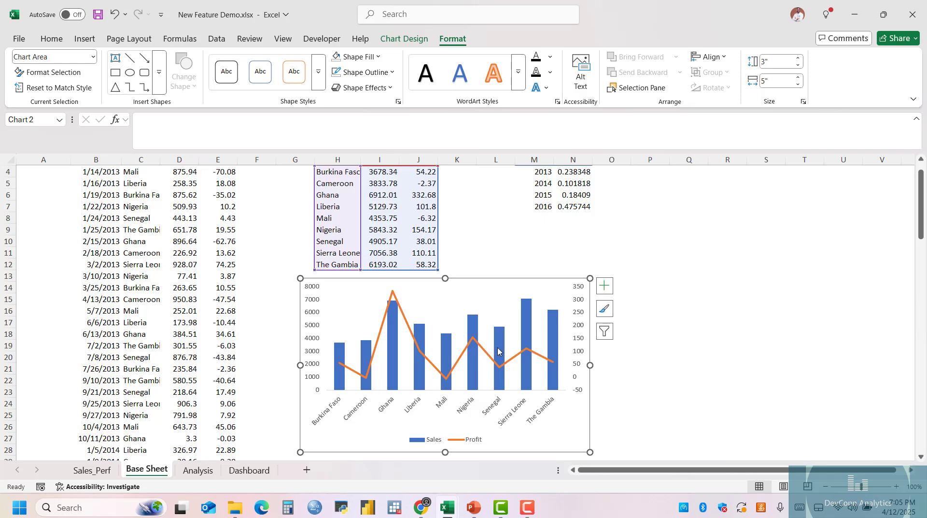
# Give the Sales columns in the combo chart a red-to-dark-blue linear gradient fill.
pyautogui.doubleClick(477, 326)
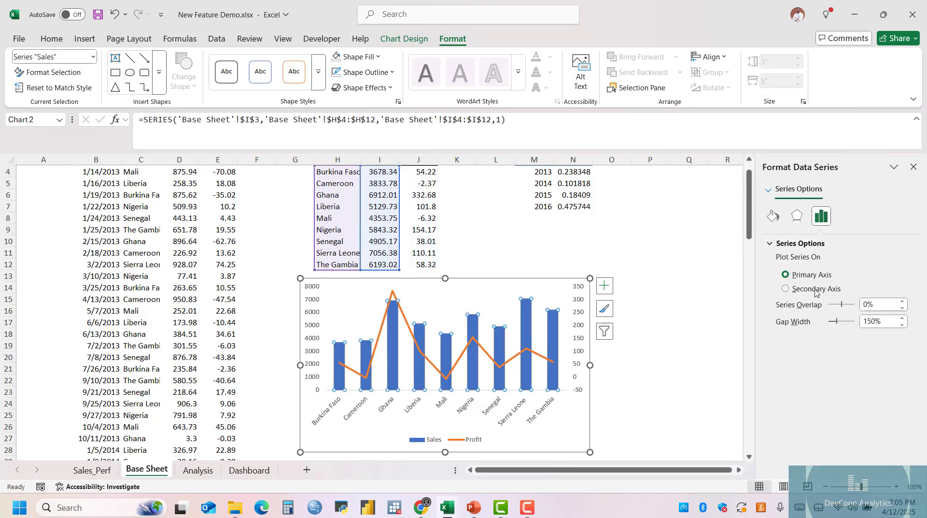
pyautogui.click(773, 216)
pyautogui.click(804, 289)
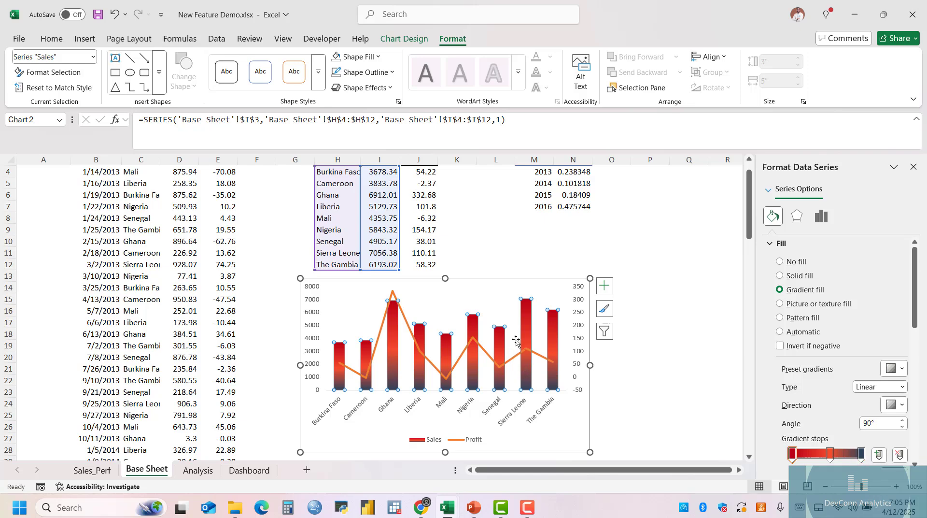
# Format the Profit series as a solid line 0.75 pt wide.
pyautogui.click(427, 356)
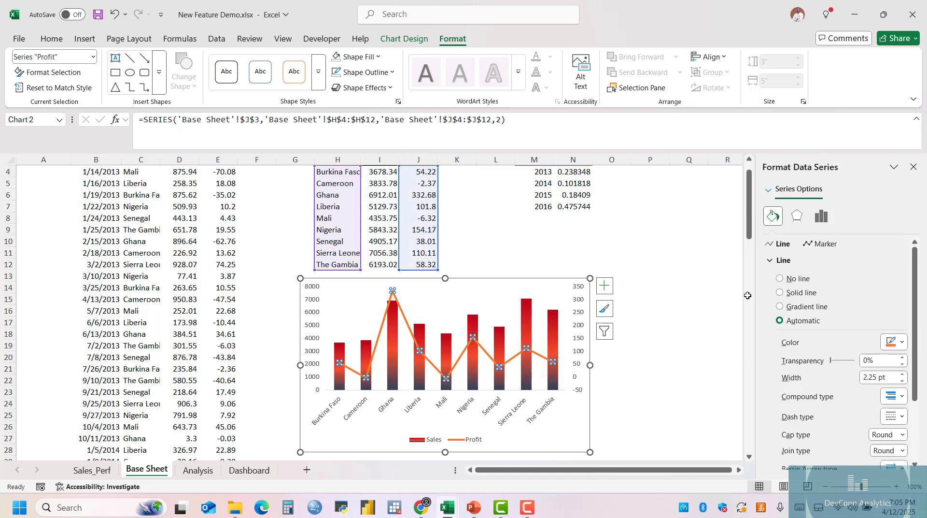
pyautogui.click(801, 292)
pyautogui.click(902, 381)
pyautogui.click(902, 381)
pyautogui.click(902, 380)
pyautogui.click(902, 380)
pyautogui.click(902, 381)
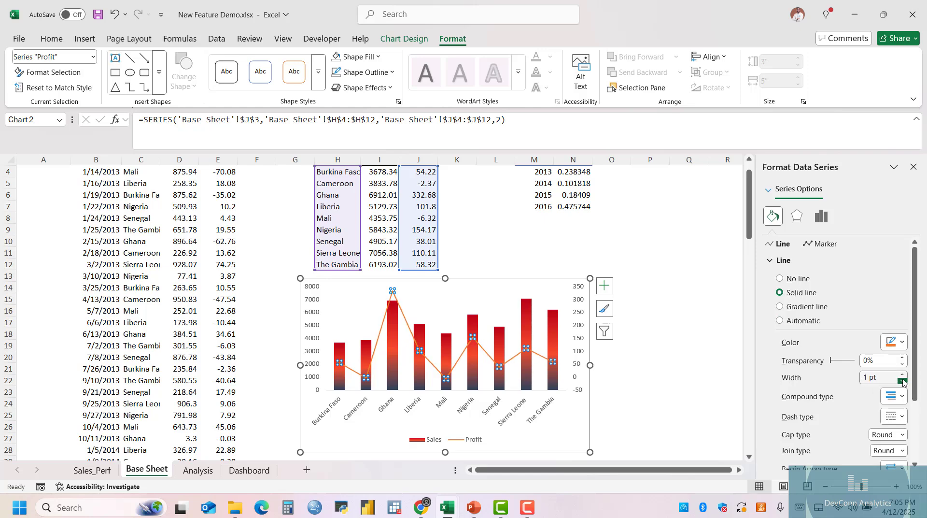
pyautogui.click(902, 381)
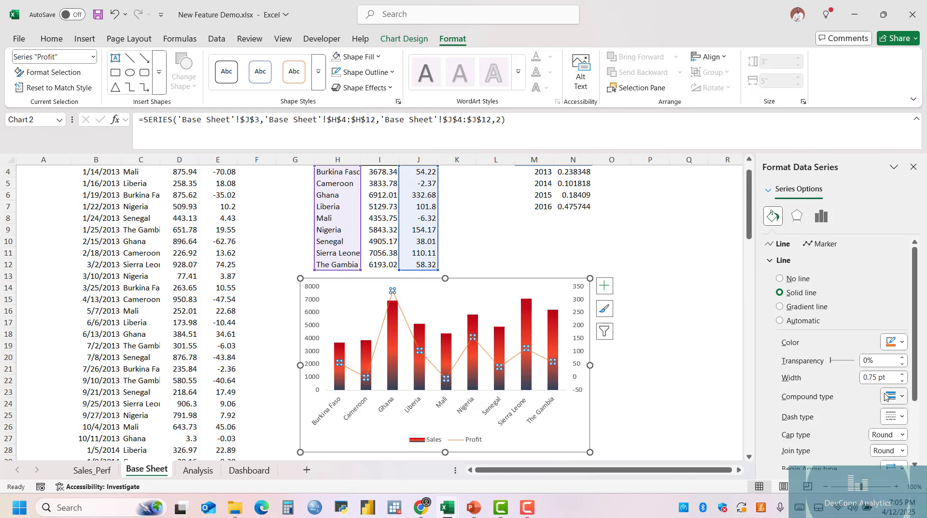
# Set the Profit line's transparency to 7% and its color to a light gray theme shade.
pyautogui.moveTo(832, 361); pyautogui.dragTo(833, 361)
pyautogui.click(901, 342)
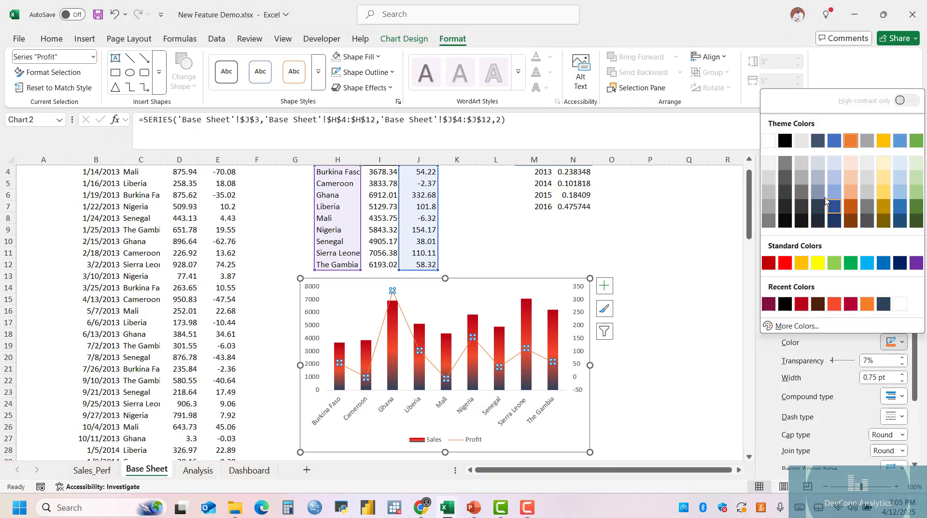
pyautogui.click(802, 166)
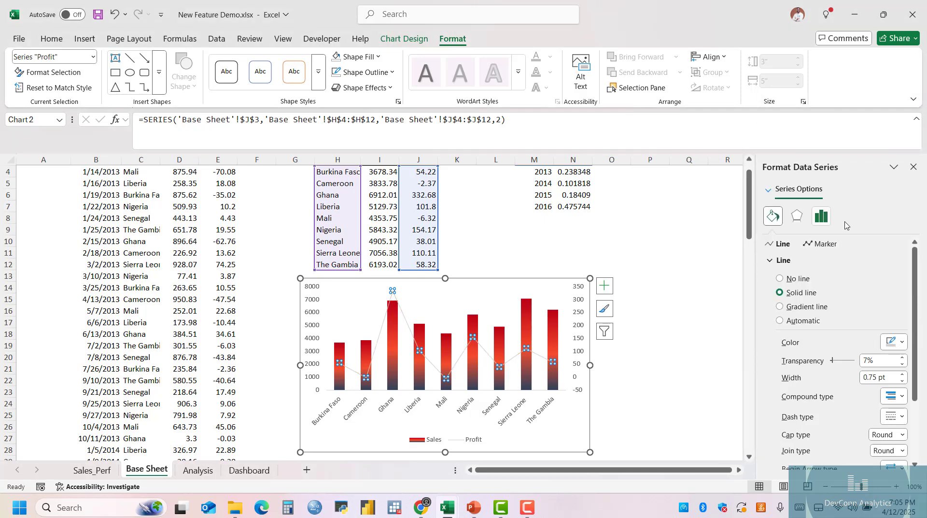
pyautogui.click(709, 372)
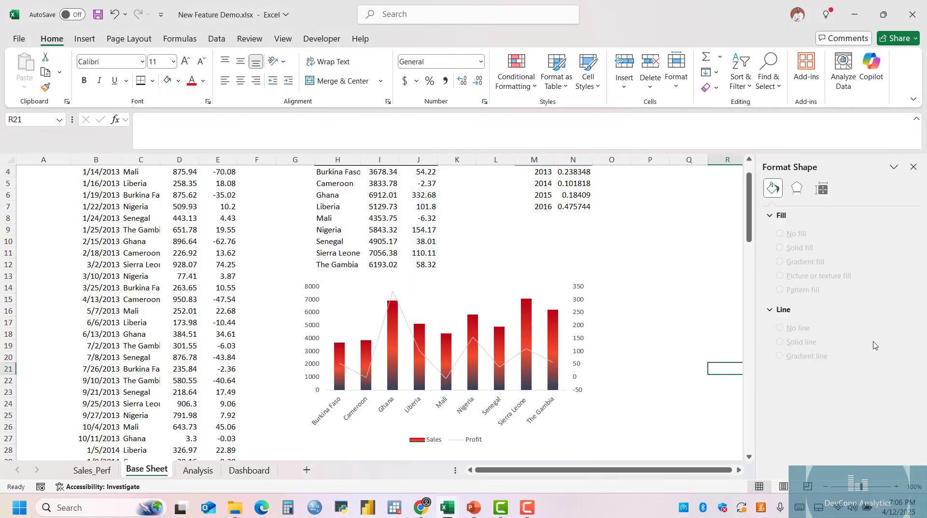
# Recolor the Profit line's Senegal point with the lightest blue-gray theme shade.
pyautogui.click(483, 357)
pyautogui.click(487, 355)
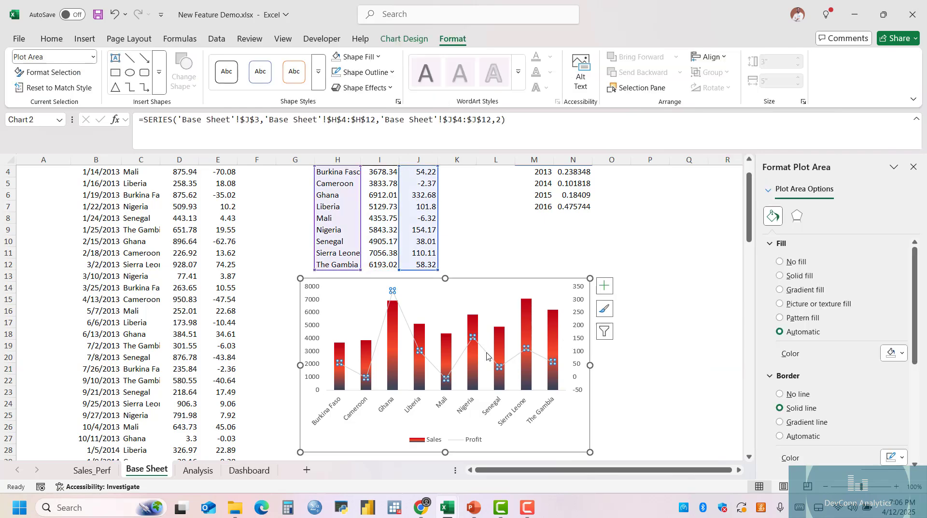
pyautogui.click(500, 366)
pyautogui.click(893, 342)
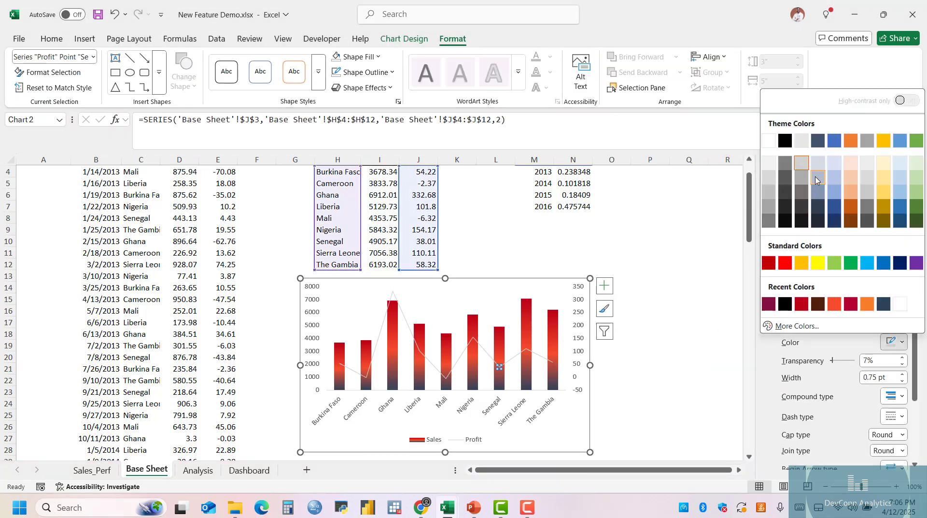
pyautogui.click(815, 168)
pyautogui.click(701, 355)
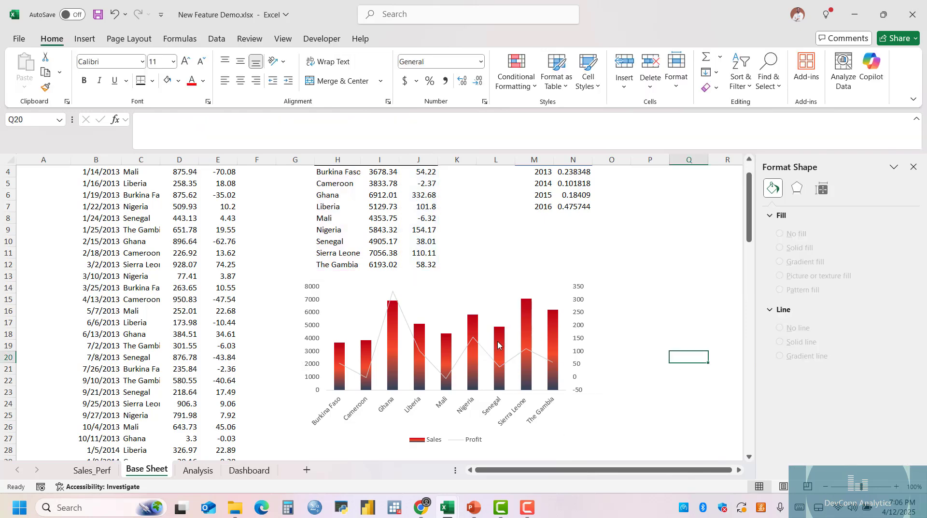
# Narrow the combo chart so that its right edge sits near the boundary between columns M and N.
pyautogui.scroll(1, 499, 345)
pyautogui.scroll(-1, 531, 348)
pyautogui.click(567, 363)
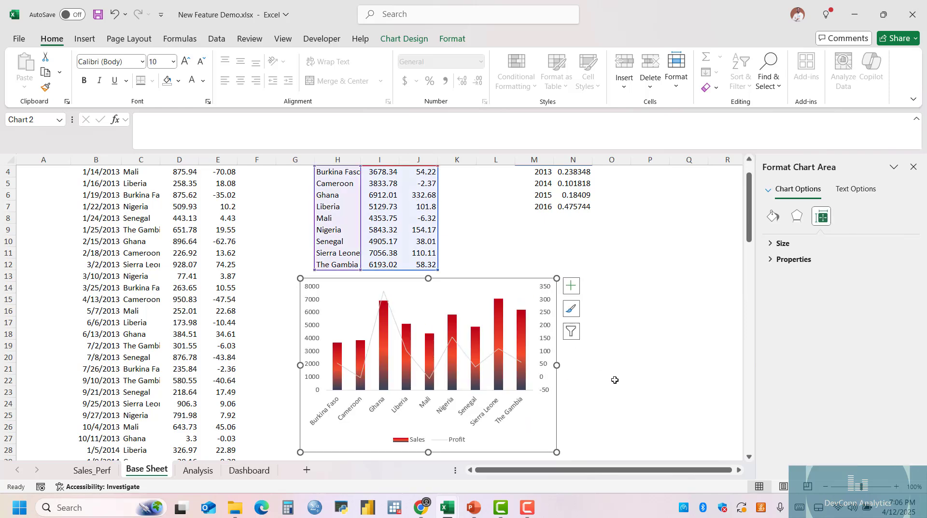
pyautogui.click(612, 378)
# Set the font of the combo chart's country axis labels to Gill Sans.
pyautogui.click(477, 413)
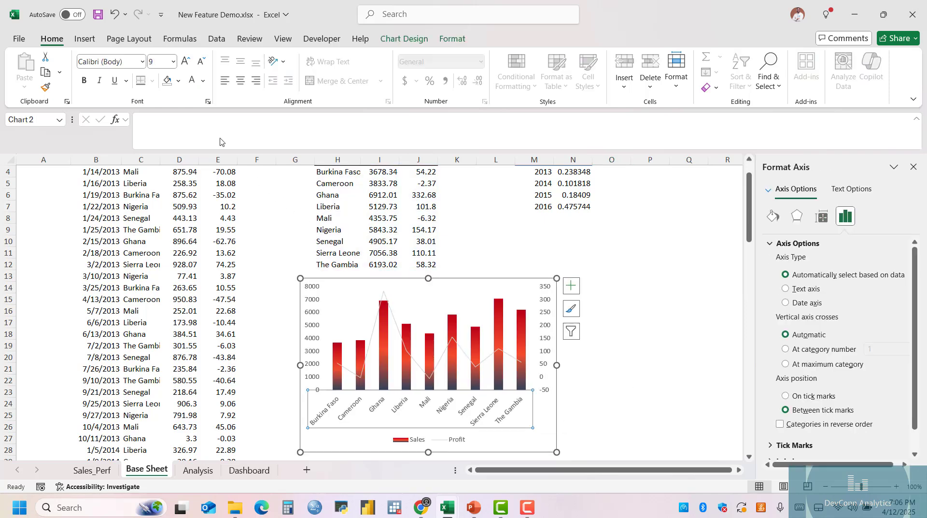
pyautogui.click(115, 58)
pyautogui.write('Gill Sans')
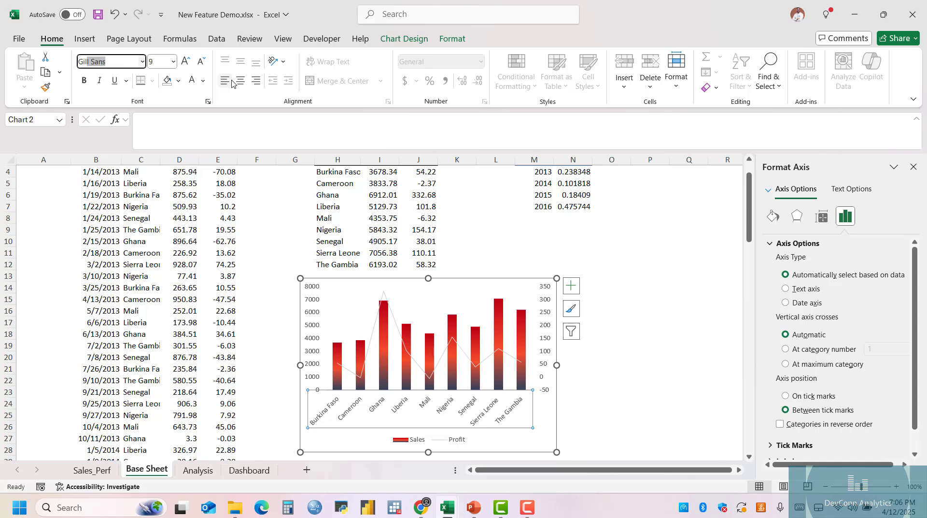
pyautogui.press('Return')
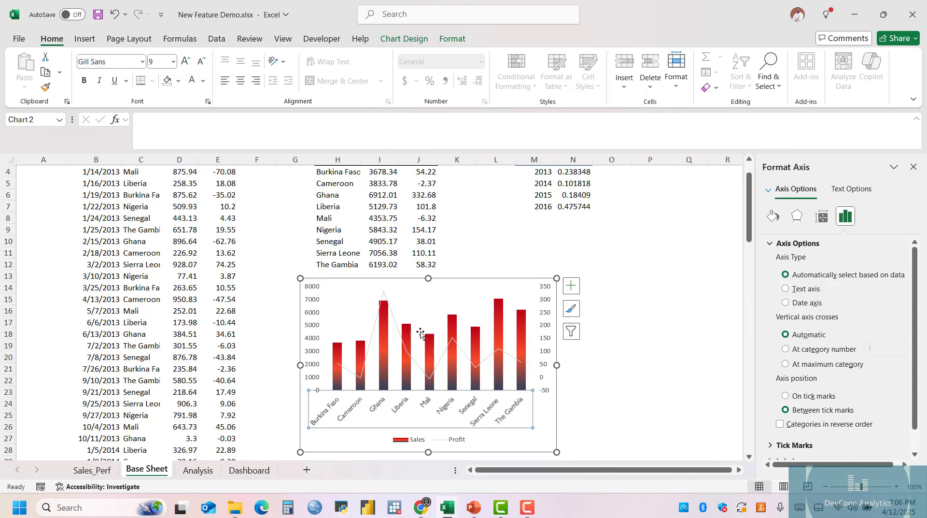
pyautogui.click(645, 231)
# Move the yearly profit summary from M3:N7 to O3:P7.
pyautogui.scroll(1, 617, 305)
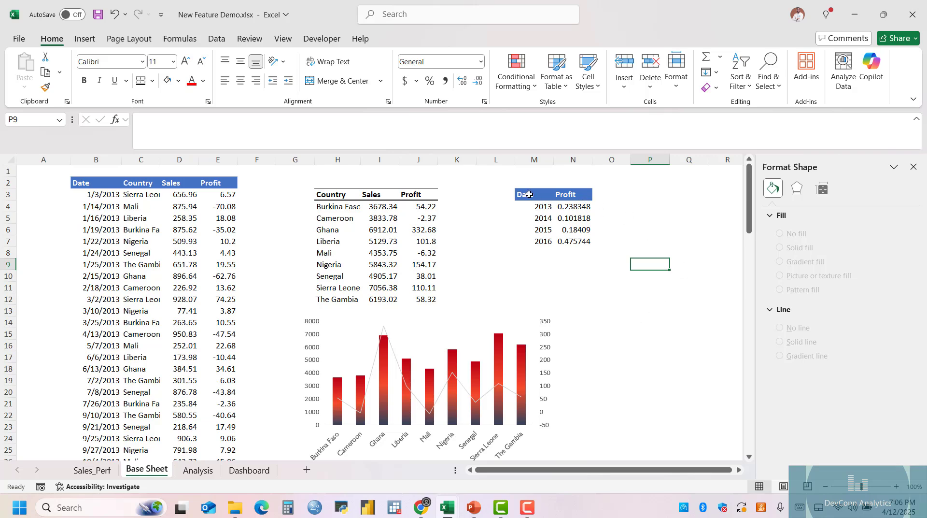
pyautogui.moveTo(529, 194); pyautogui.dragTo(575, 241)
pyautogui.moveTo(570, 189); pyautogui.dragTo(666, 201)
pyautogui.click(676, 344)
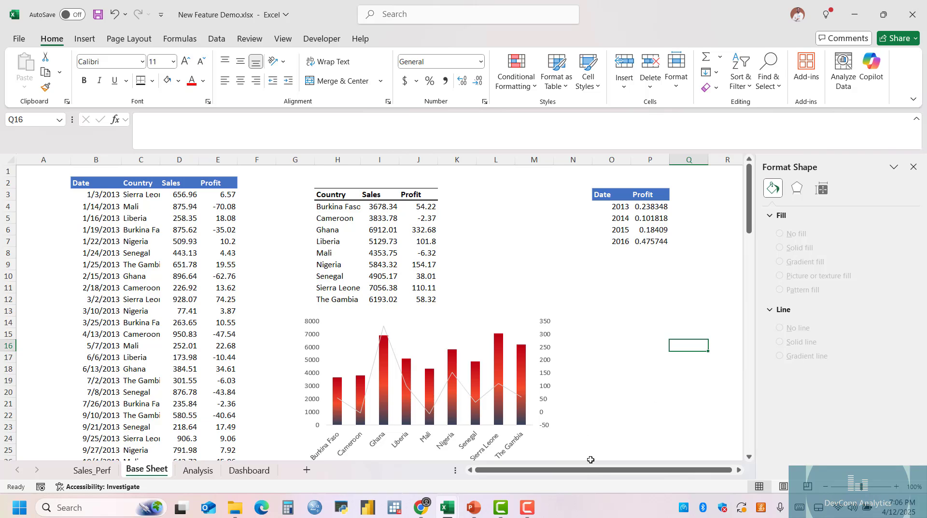
pyautogui.click(662, 344)
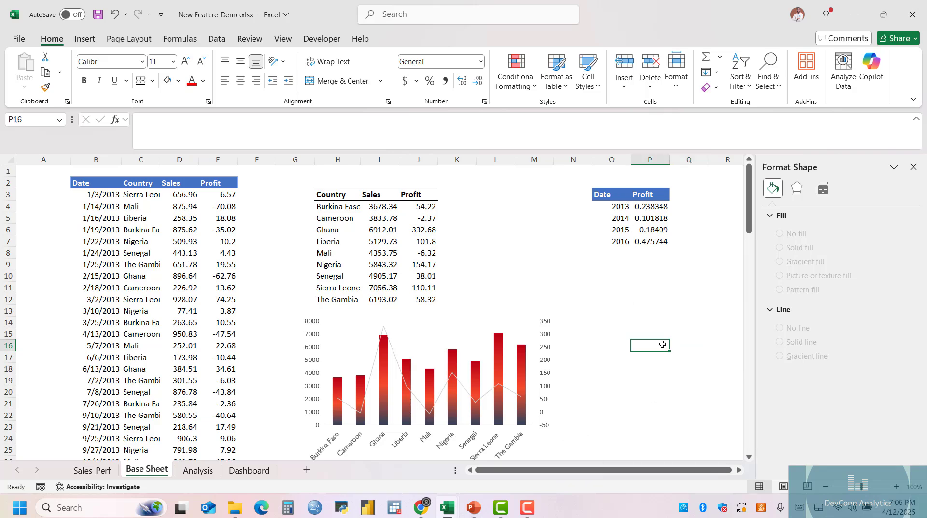
# Insert a 2-D pie chart from the yearly profit summary in O3:P7.
pyautogui.click(645, 218)
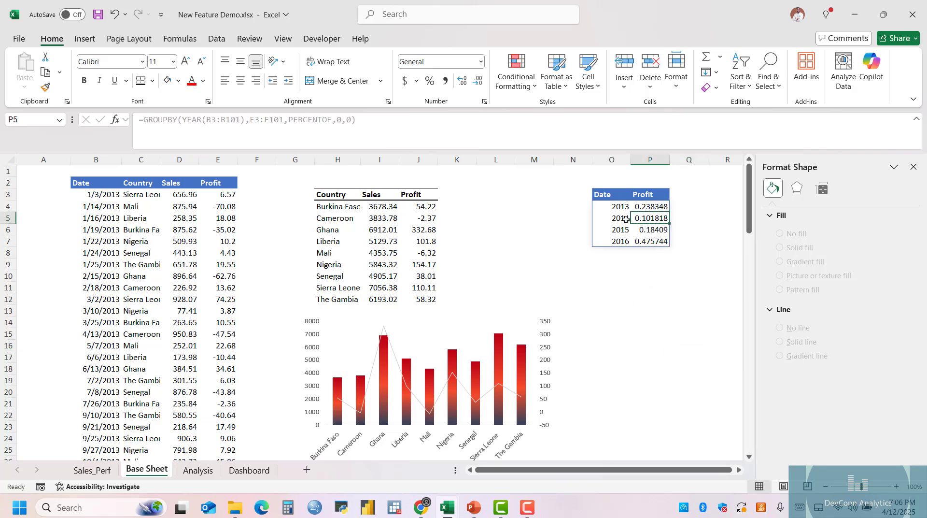
pyautogui.click(97, 40)
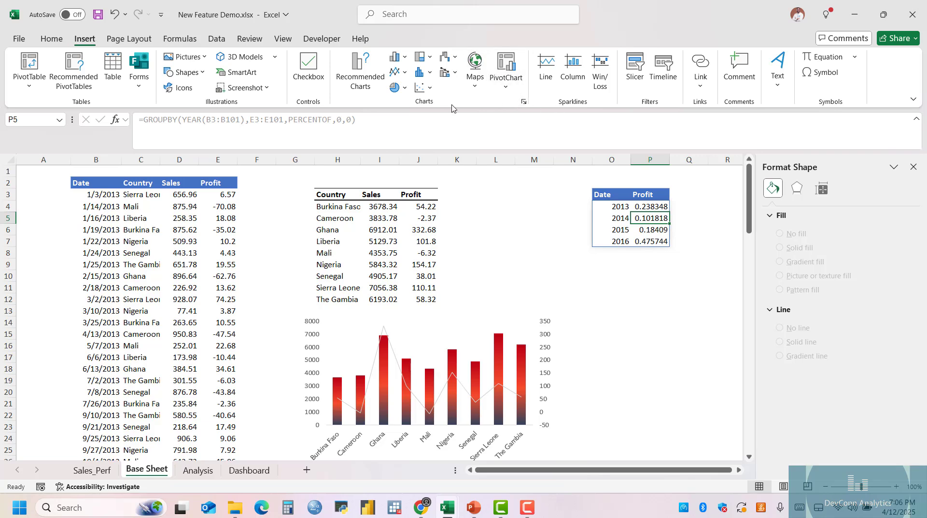
pyautogui.click(398, 87)
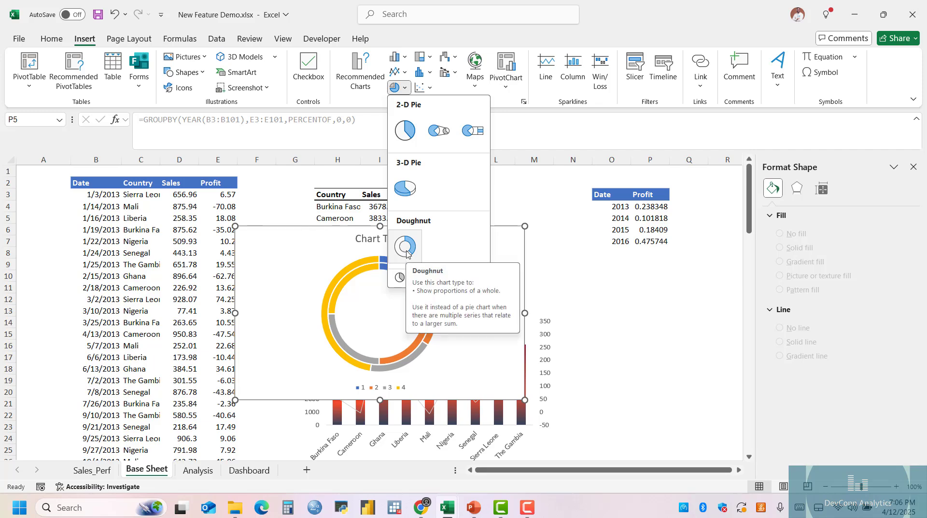
pyautogui.click(408, 133)
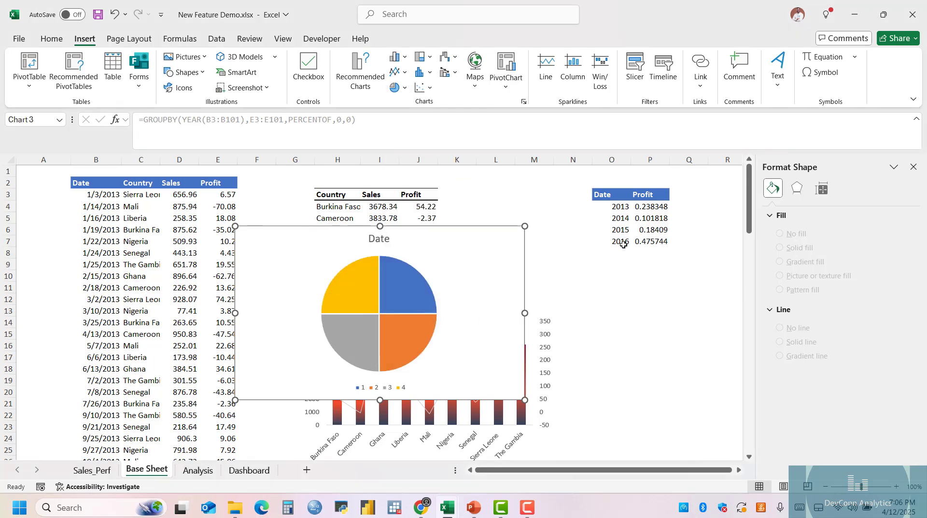
# Change the yearly profit pie chart to the doughnut variant that plots Profit by year.
pyautogui.click(416, 262)
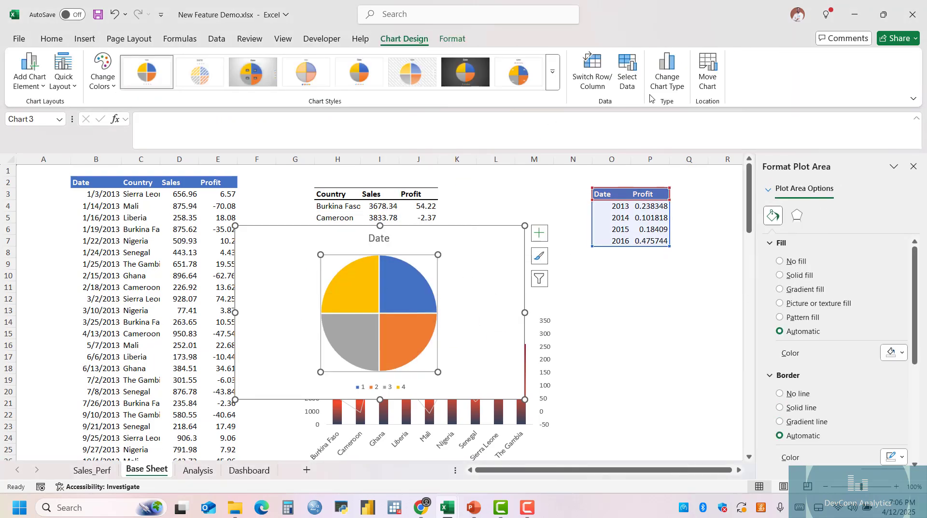
pyautogui.click(667, 73)
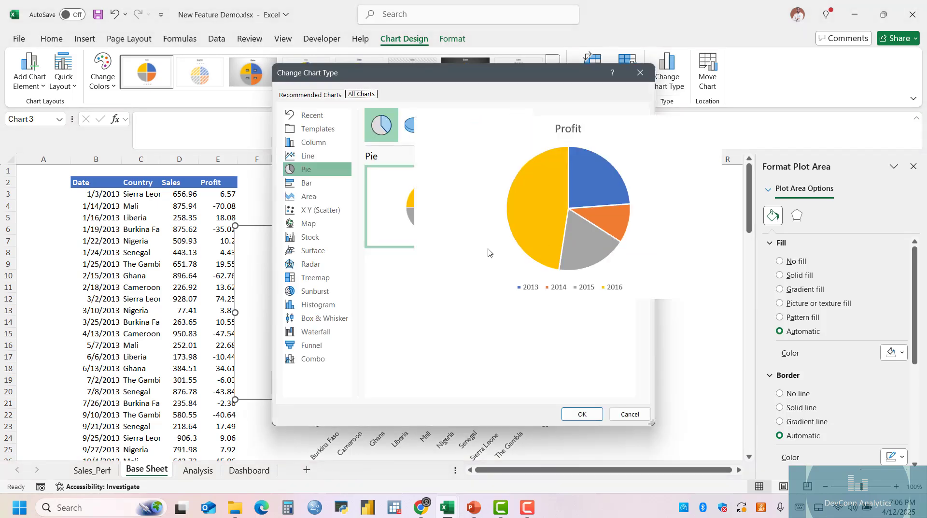
pyautogui.click(517, 125)
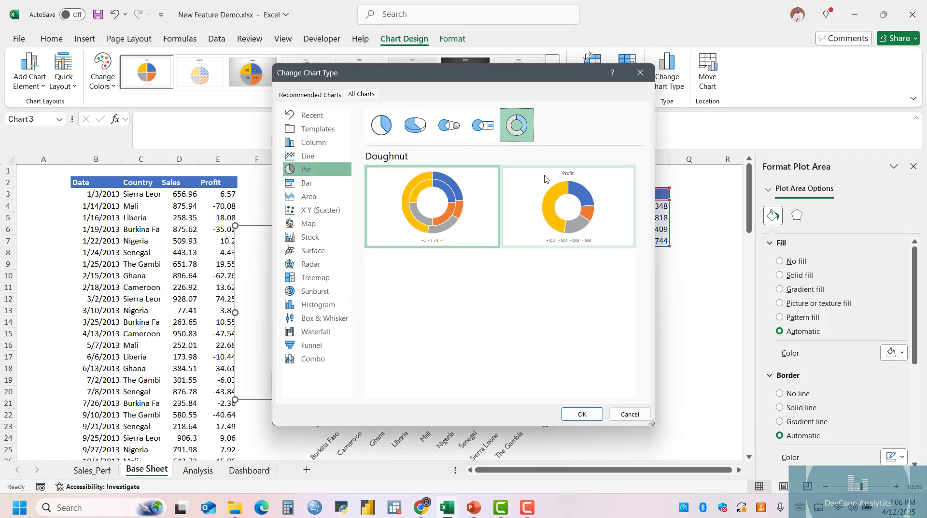
pyautogui.click(582, 414)
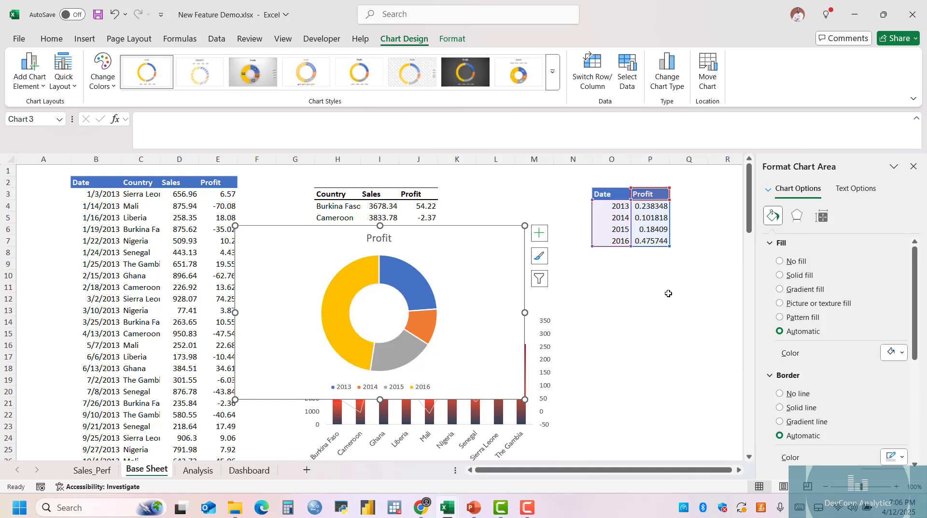
# Shrink the doughnut chart and place it below the yearly profit summary, from the edge of column N to column S, about rows 11 to 23.
pyautogui.moveTo(455, 226); pyautogui.dragTo(683, 267)
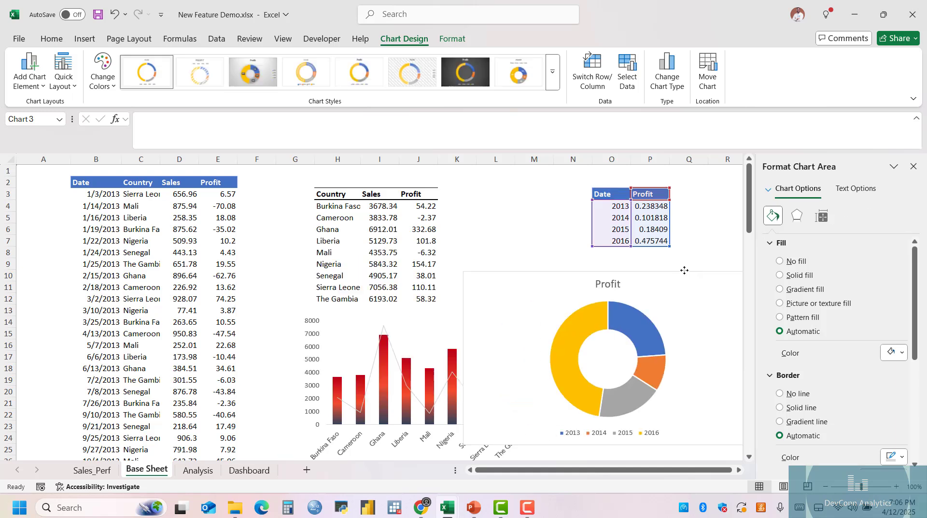
pyautogui.click(913, 166)
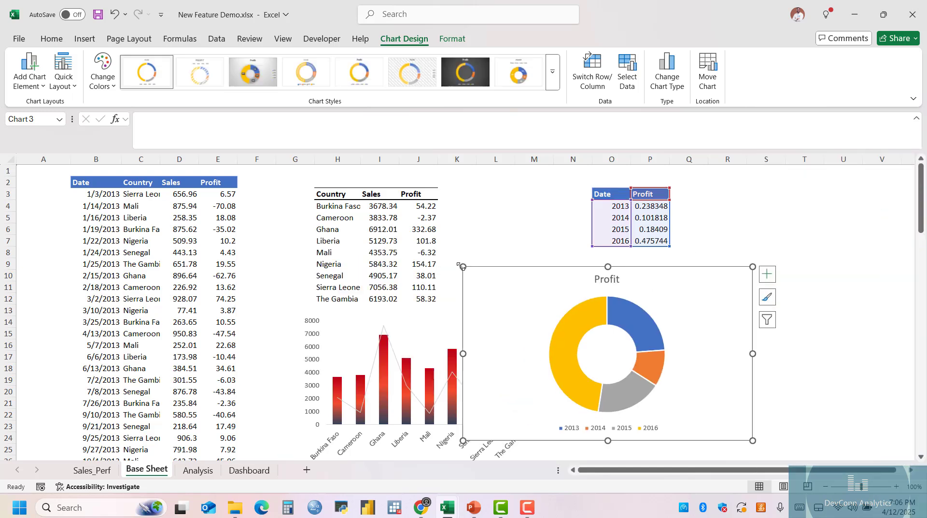
pyautogui.moveTo(459, 265); pyautogui.dragTo(564, 285)
pyautogui.moveTo(677, 289)
pyautogui.mouseDown()
pyautogui.moveTo(700, 283)
pyautogui.moveTo(692, 283)
pyautogui.mouseUp()
# Delete the doughnut chart's title and reshape its legend into a vertical list at the chart's lower left.
pyautogui.click(678, 295)
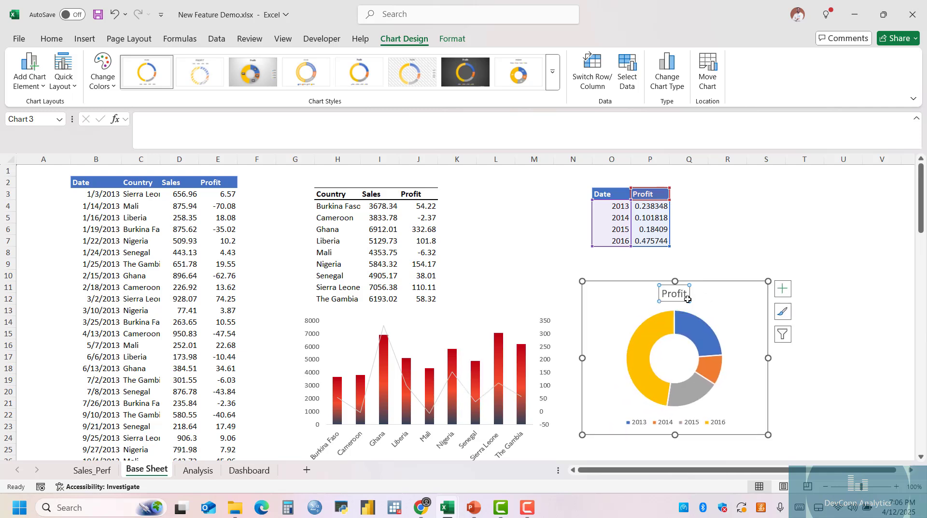
pyautogui.press('Delete')
pyautogui.click(677, 422)
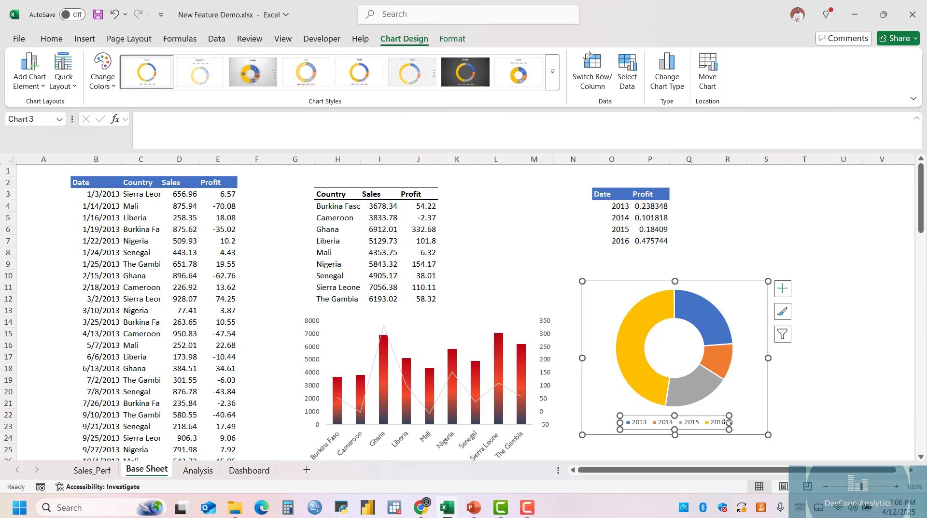
pyautogui.moveTo(728, 421); pyautogui.dragTo(620, 392)
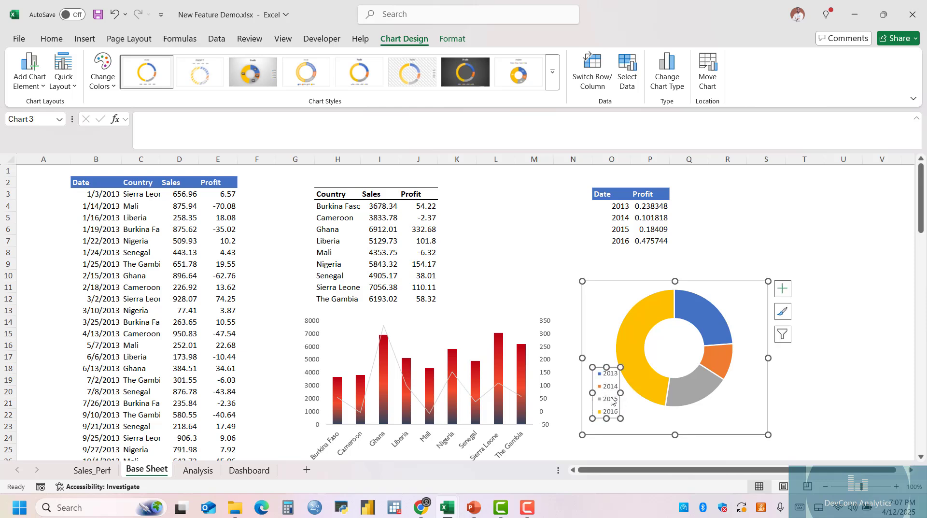
# Shift the doughnut ring slightly right and down within the chart, and nudge the legend upward so they no longer overlap.
pyautogui.click(661, 317)
pyautogui.click(732, 300)
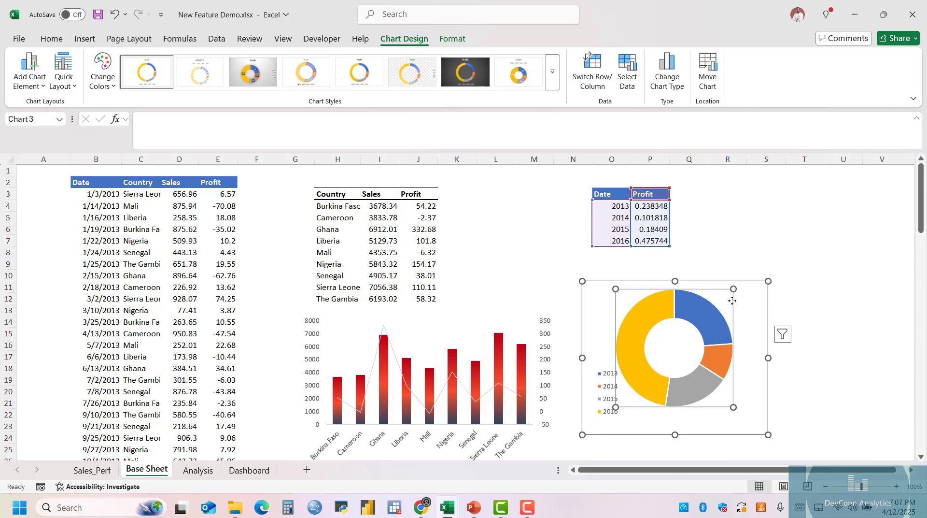
pyautogui.moveTo(732, 301); pyautogui.dragTo(741, 317)
pyautogui.click(608, 374)
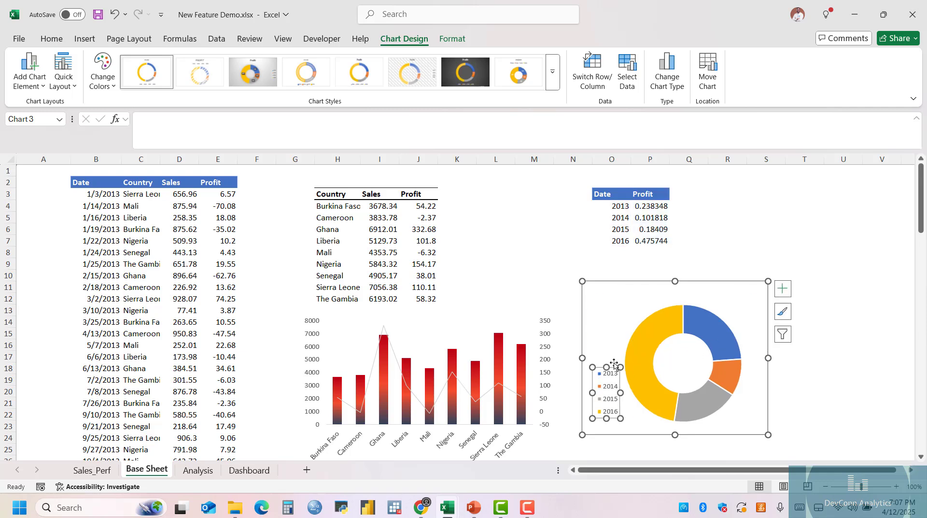
pyautogui.moveTo(614, 367); pyautogui.dragTo(611, 356)
pyautogui.click(660, 429)
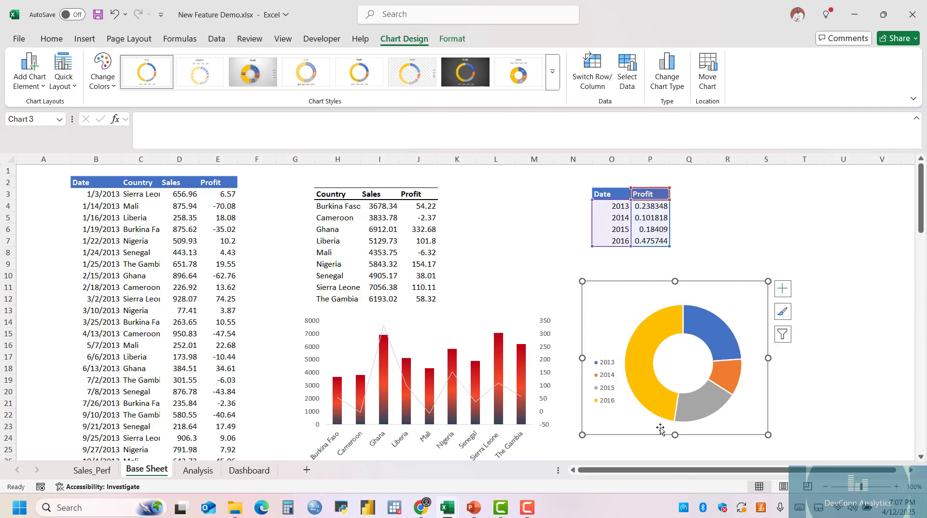
# Give the doughnut chart's 2016 slice a solid crimson fill from the recent colors.
pyautogui.doubleClick(660, 338)
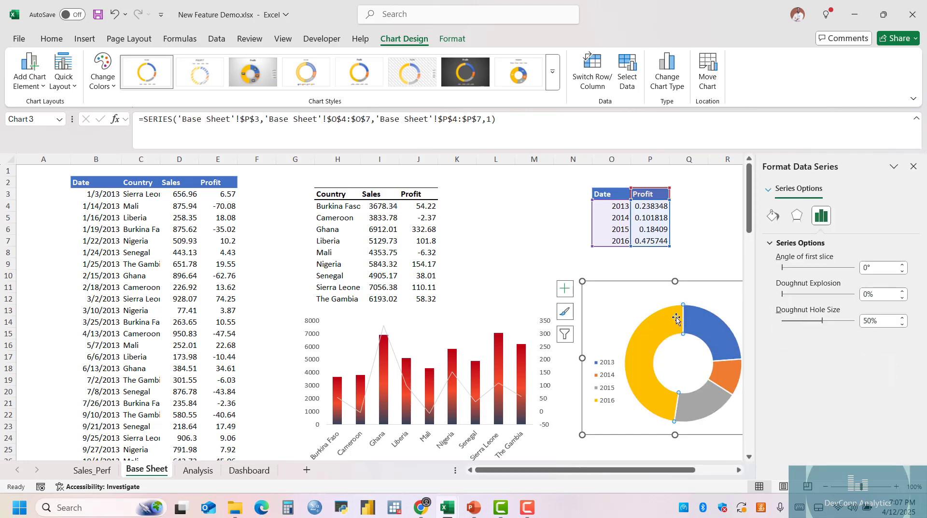
pyautogui.click(774, 216)
pyautogui.click(801, 277)
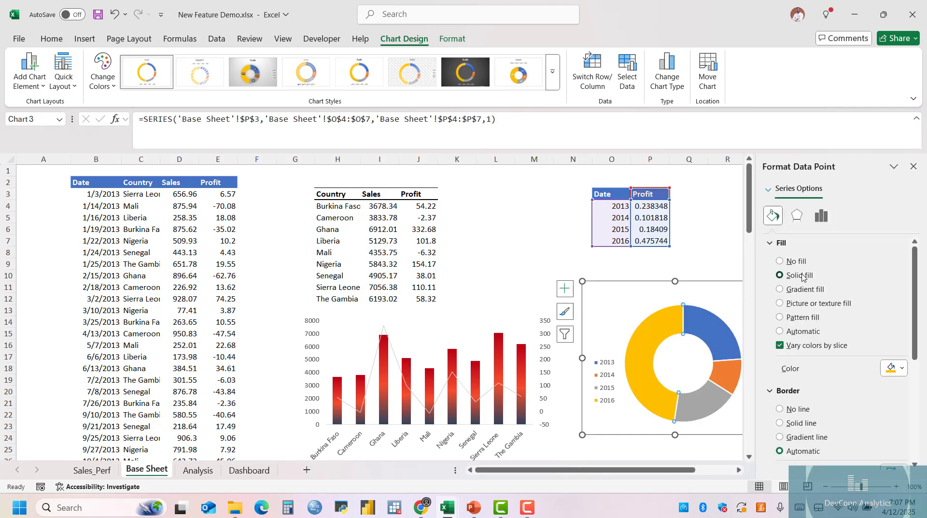
pyautogui.click(897, 368)
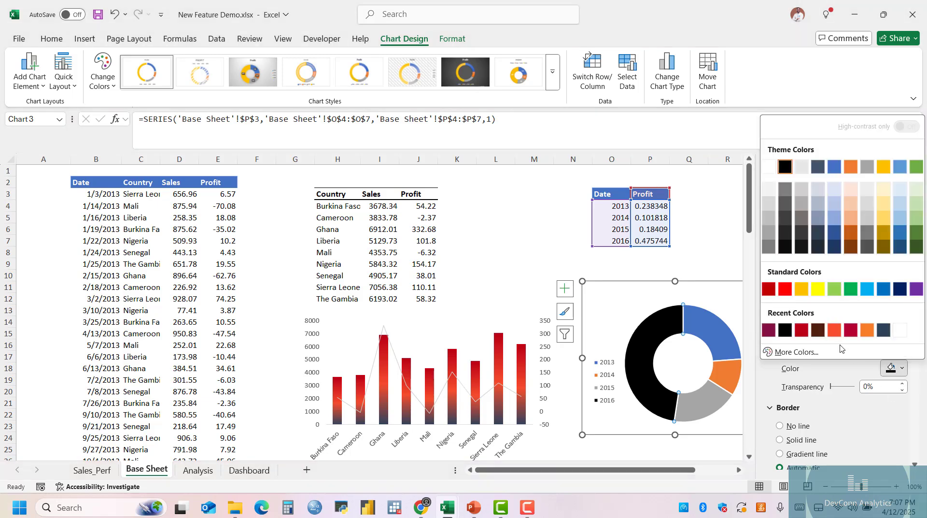
pyautogui.click(774, 332)
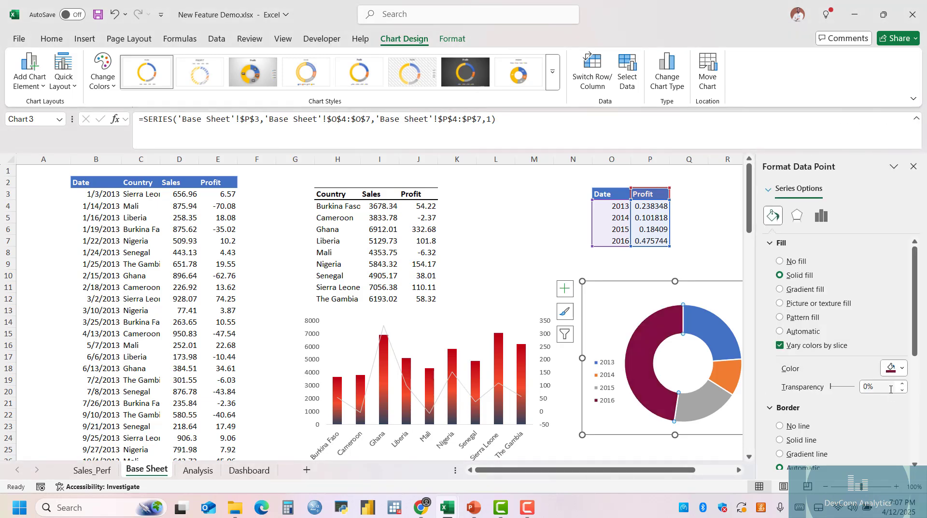
pyautogui.click(898, 372)
pyautogui.click(851, 330)
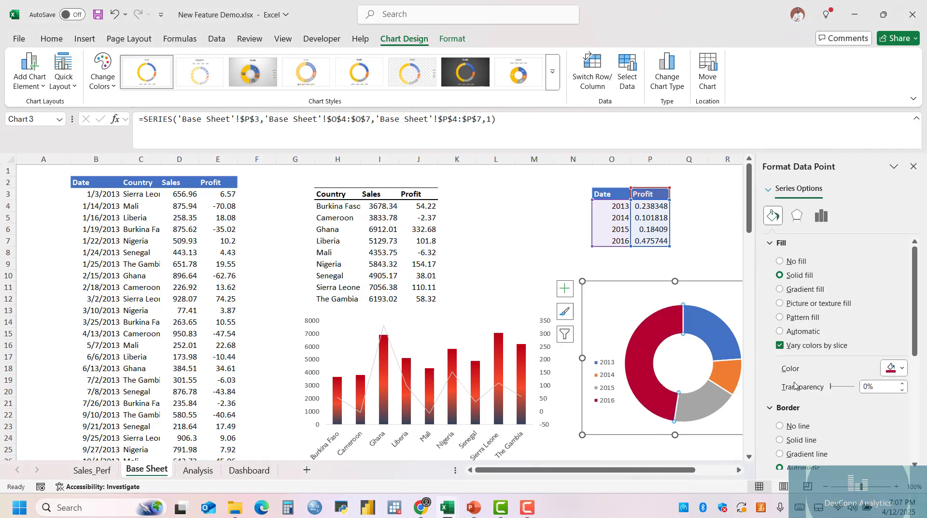
# Give the doughnut chart's 2013 slice a solid fill and open its fill color choices.
pyautogui.click(783, 329)
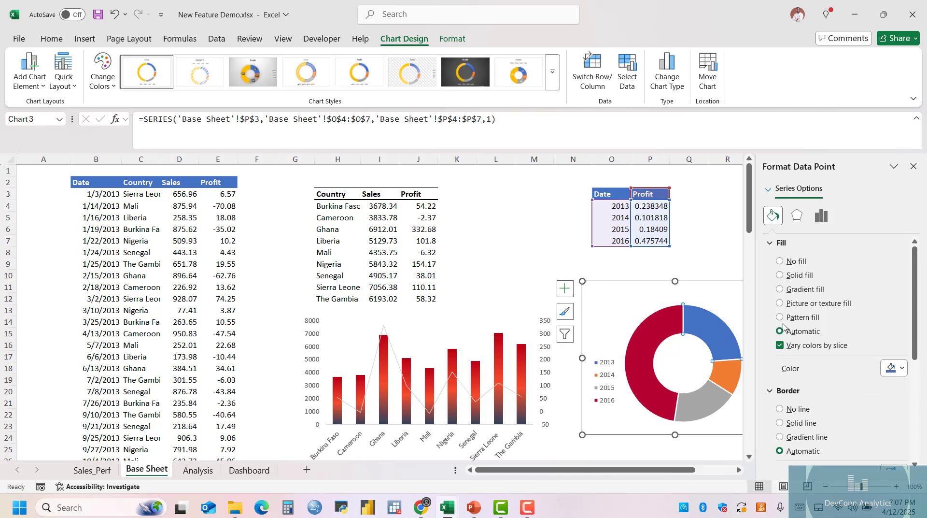
pyautogui.click(801, 276)
pyautogui.click(893, 368)
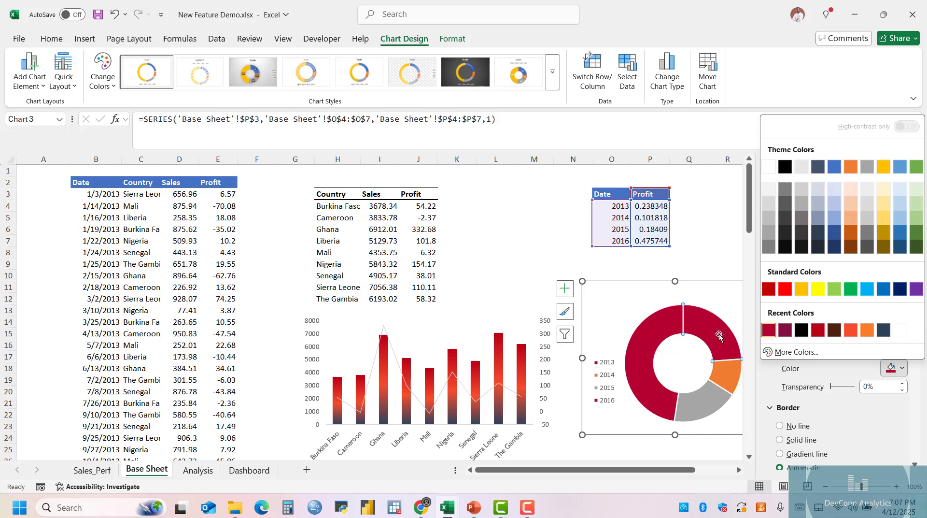
# Fill the doughnut chart's 2013 slice orange-red, the 2014 slice dark brown and the 2015 slice gold.
pyautogui.press('Escape')
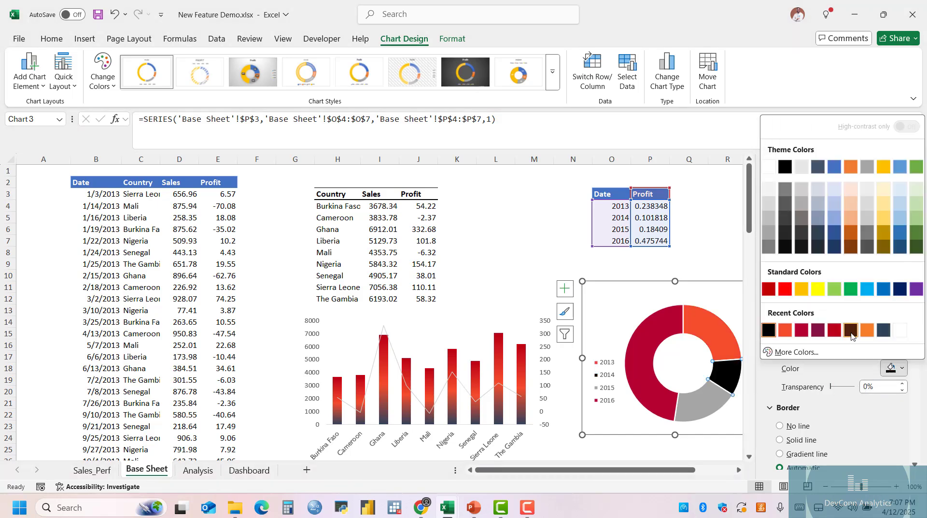
pyautogui.click(843, 333)
pyautogui.click(716, 401)
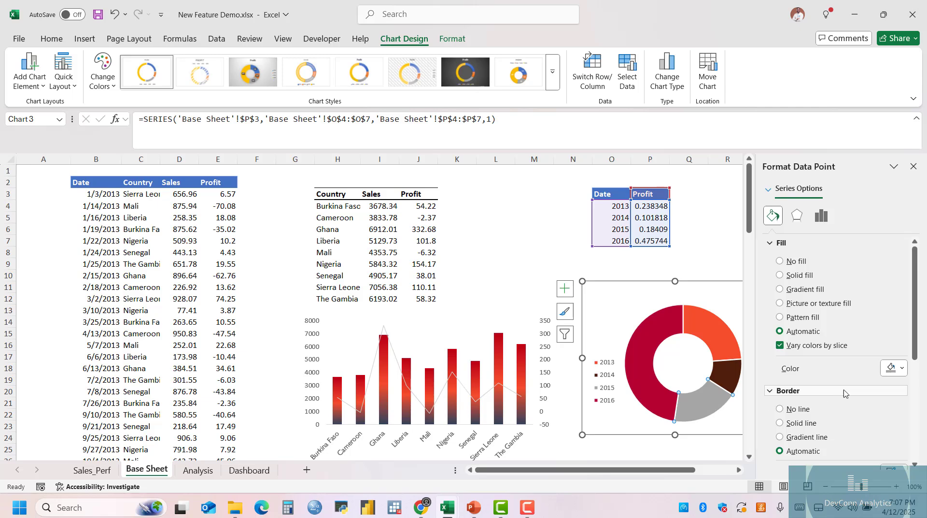
pyautogui.click(892, 368)
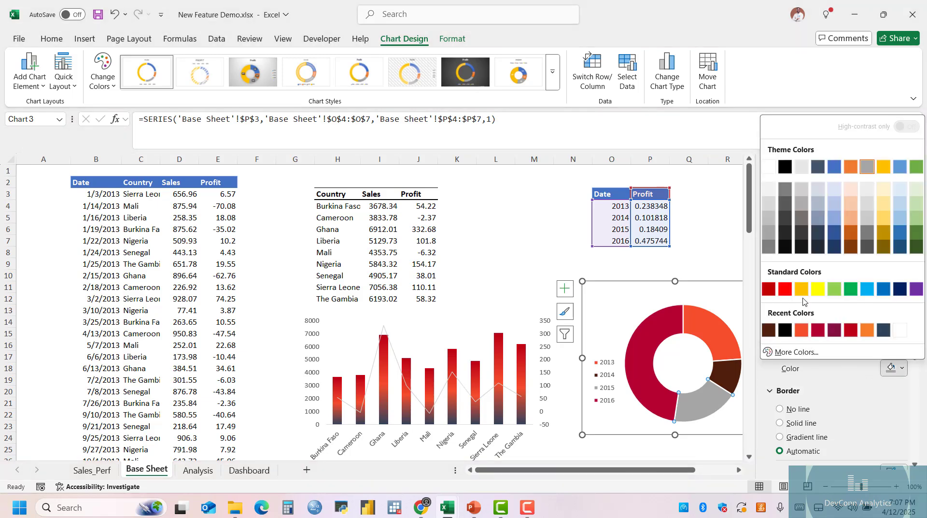
pyautogui.click(801, 290)
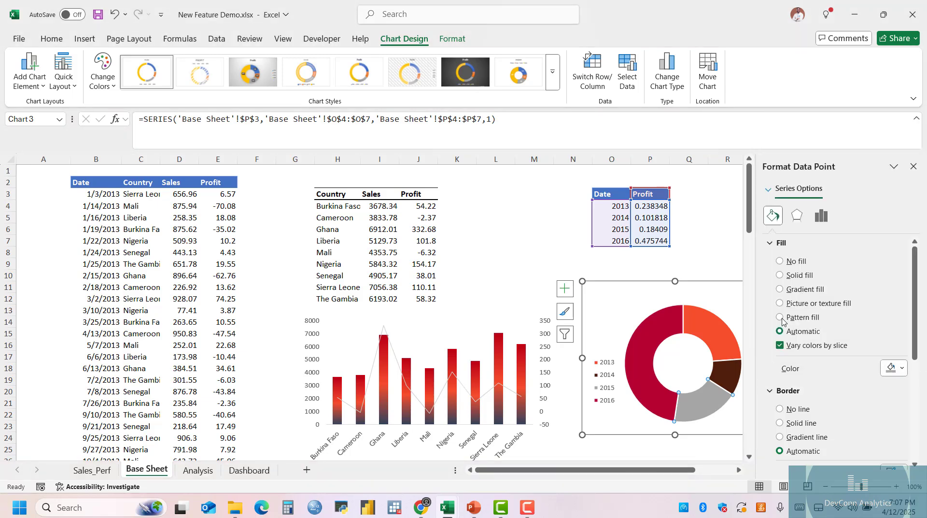
pyautogui.click(913, 166)
# Set the doughnut chart's hole size to 60%.
pyautogui.doubleClick(719, 329)
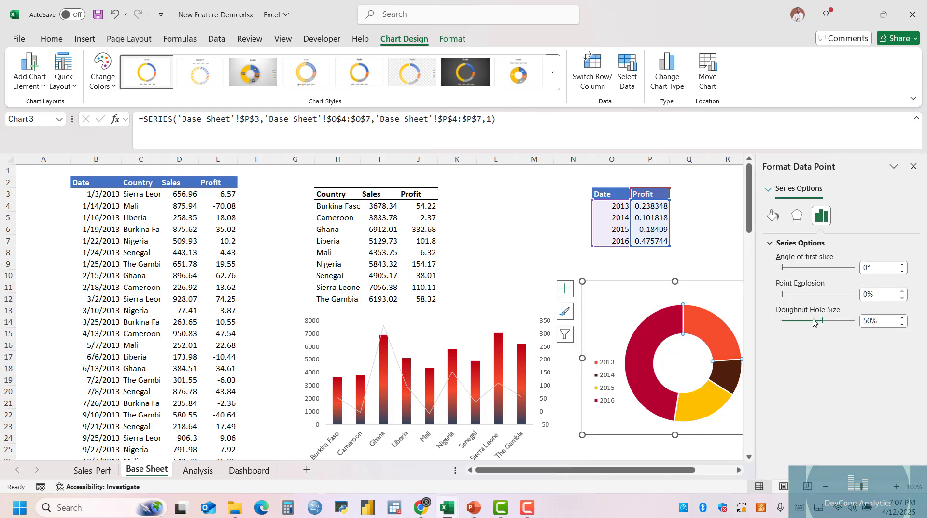
pyautogui.moveTo(831, 326)
pyautogui.mouseDown()
pyautogui.moveTo(838, 327)
pyautogui.moveTo(832, 324)
pyautogui.mouseUp()
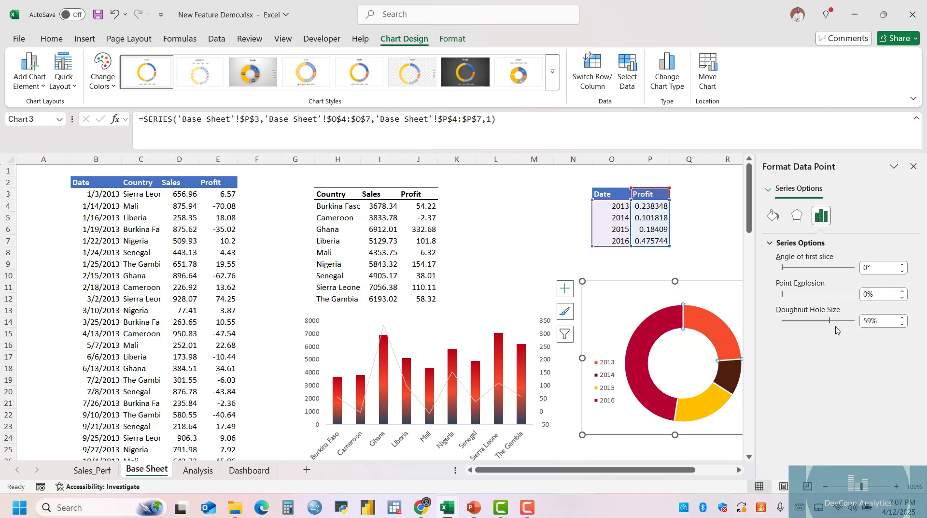
pyautogui.click(902, 319)
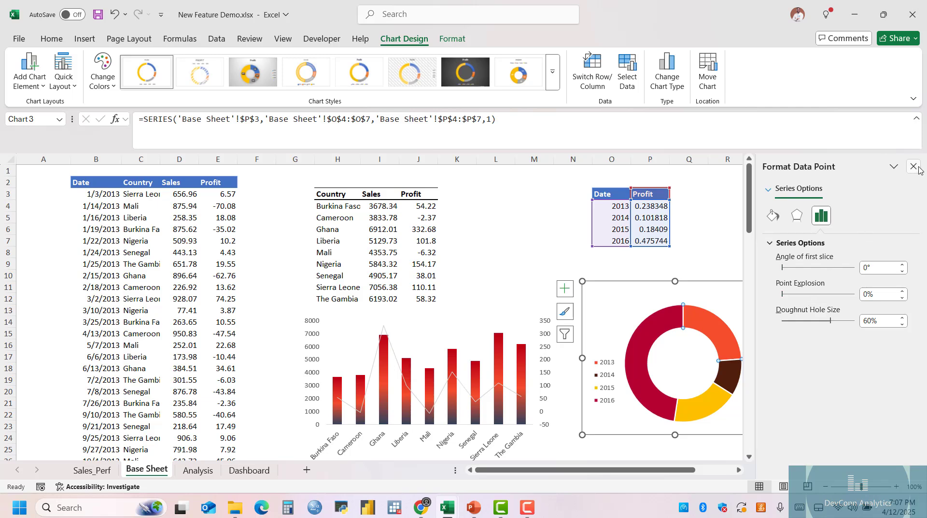
# Rotate the doughnut ring by setting the angle of its first slice to 41°.
pyautogui.click(902, 264)
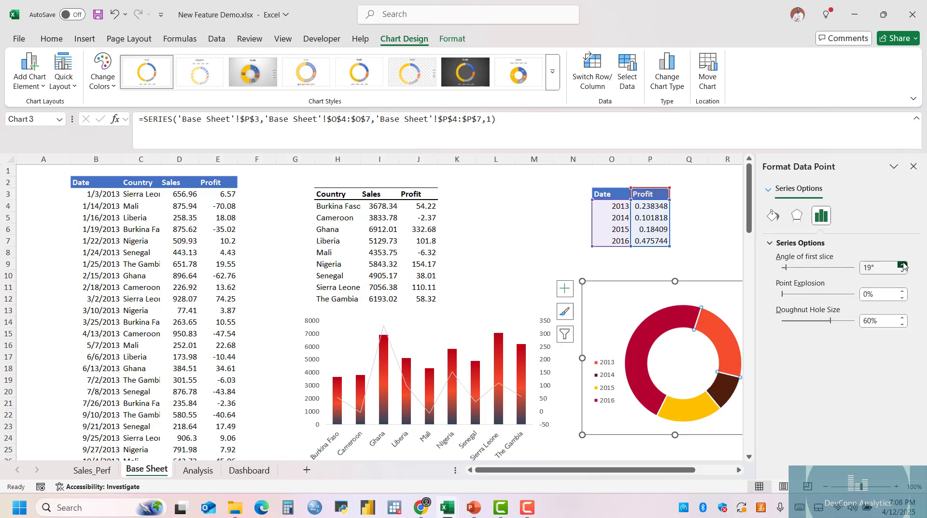
pyautogui.moveTo(903, 264); pyautogui.dragTo(902, 265)
pyautogui.click(903, 270)
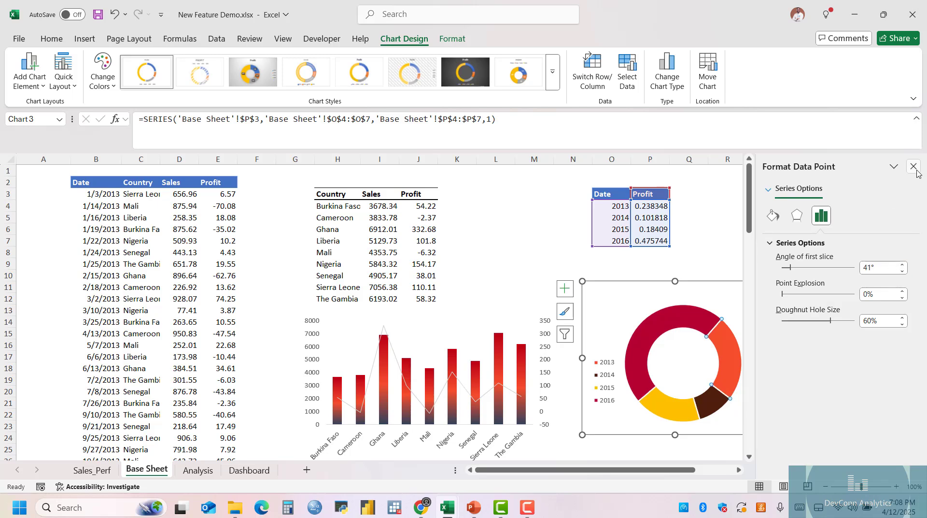
pyautogui.click(914, 166)
# Add data labels to the doughnut's Profit series and format the source values in P4:P7 as percentages.
pyautogui.rightClick(692, 317)
pyautogui.click(719, 256)
pyautogui.click(695, 316)
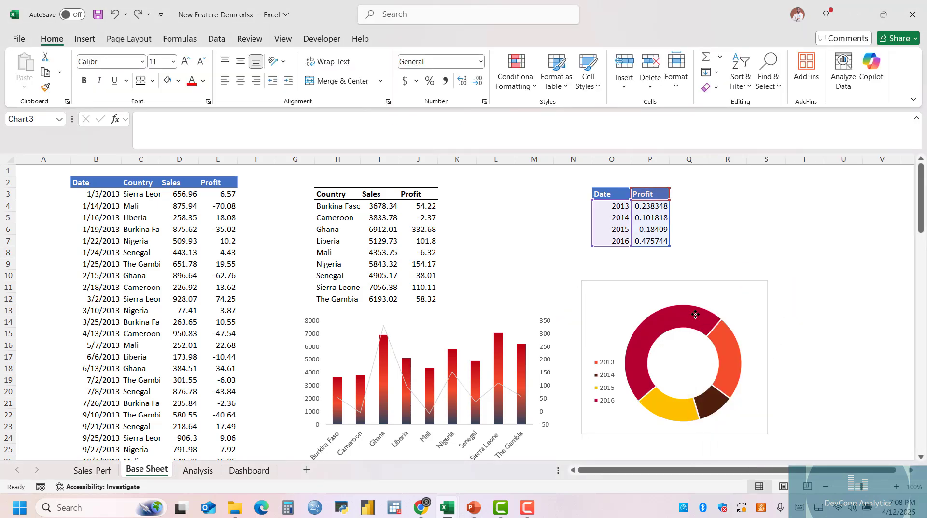
pyautogui.rightClick(696, 319)
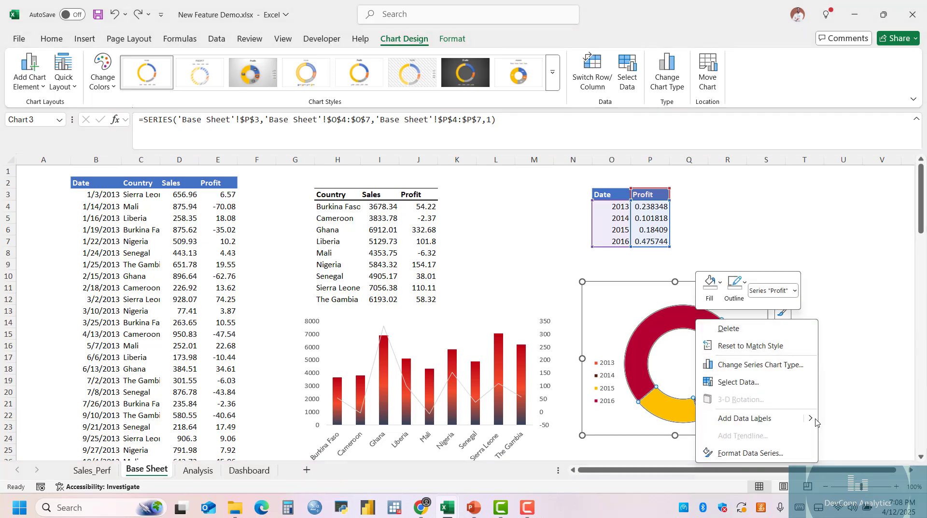
pyautogui.moveTo(811, 418)
pyautogui.click(867, 419)
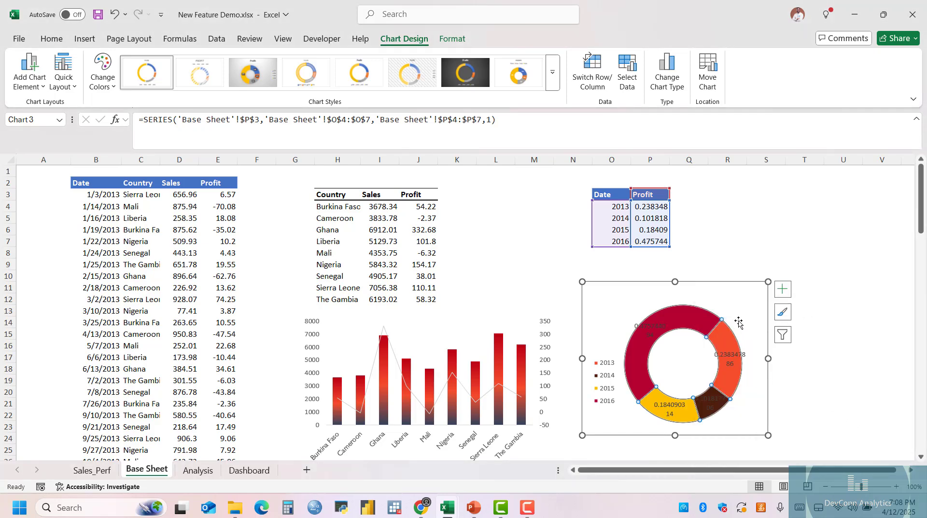
pyautogui.moveTo(651, 205); pyautogui.dragTo(651, 242)
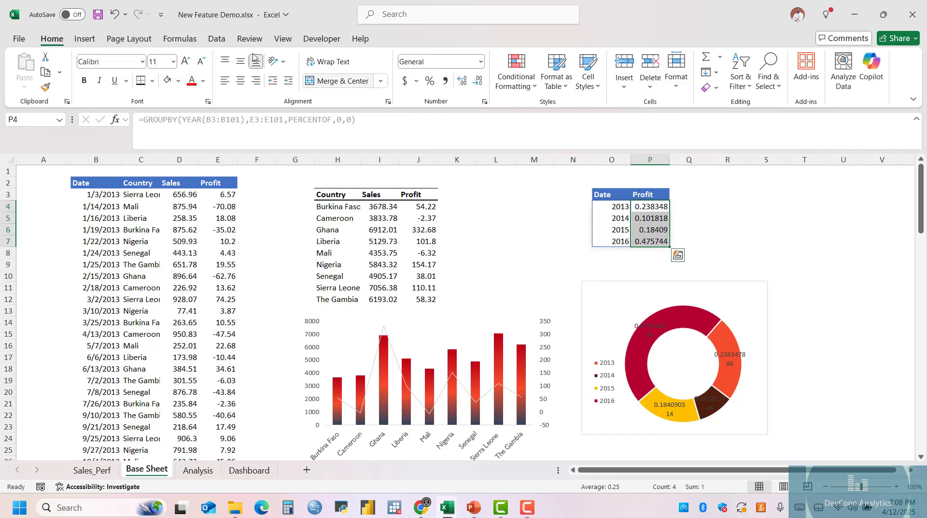
pyautogui.click(436, 82)
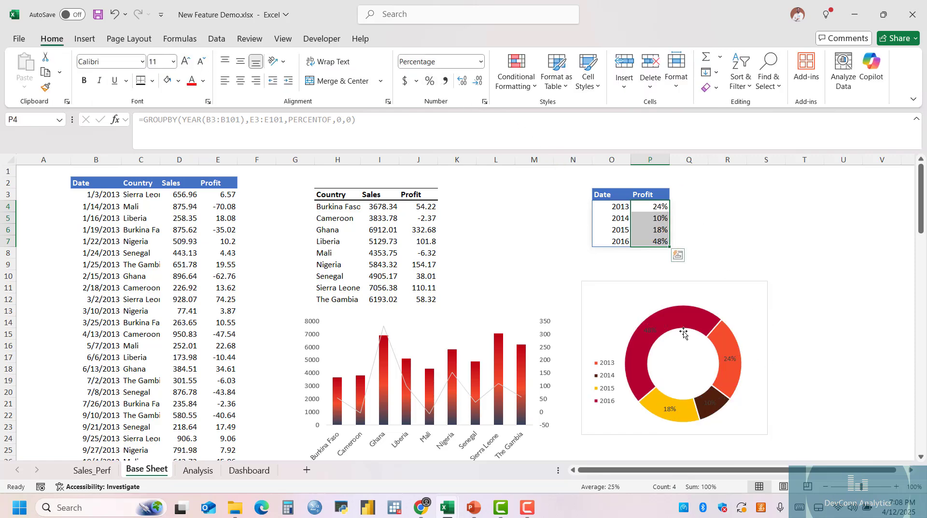
# Move each slice's percentage label off the ring into the empty space beside its slice in the doughnut chart.
pyautogui.click(651, 330)
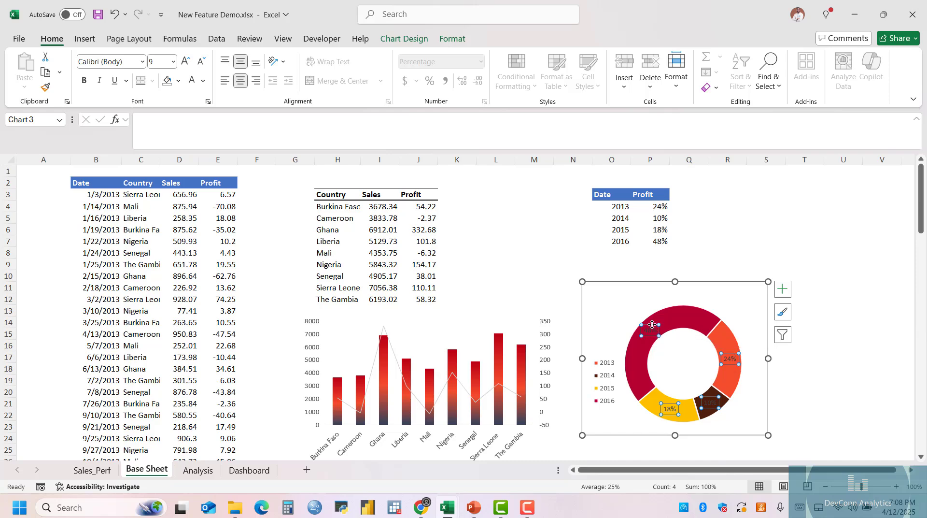
pyautogui.moveTo(652, 324); pyautogui.dragTo(630, 295)
pyautogui.click(731, 358)
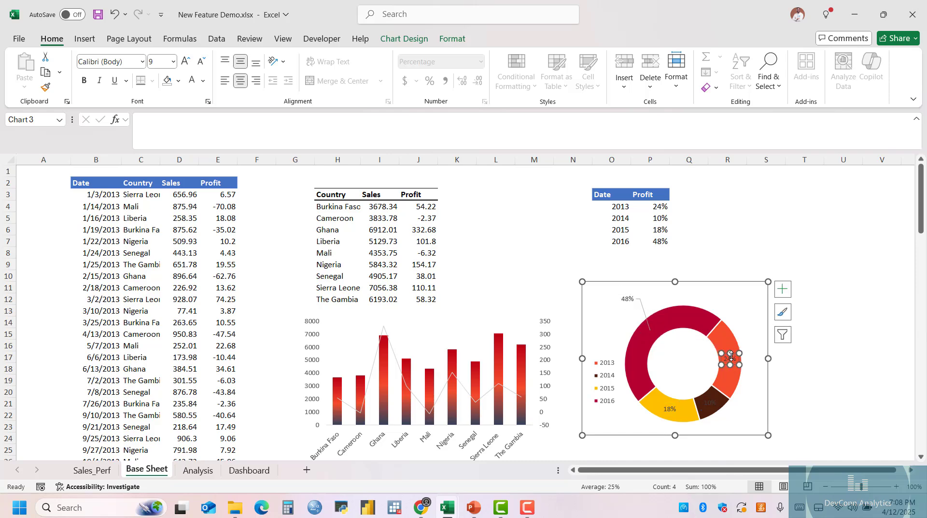
pyautogui.moveTo(735, 354); pyautogui.dragTo(760, 319)
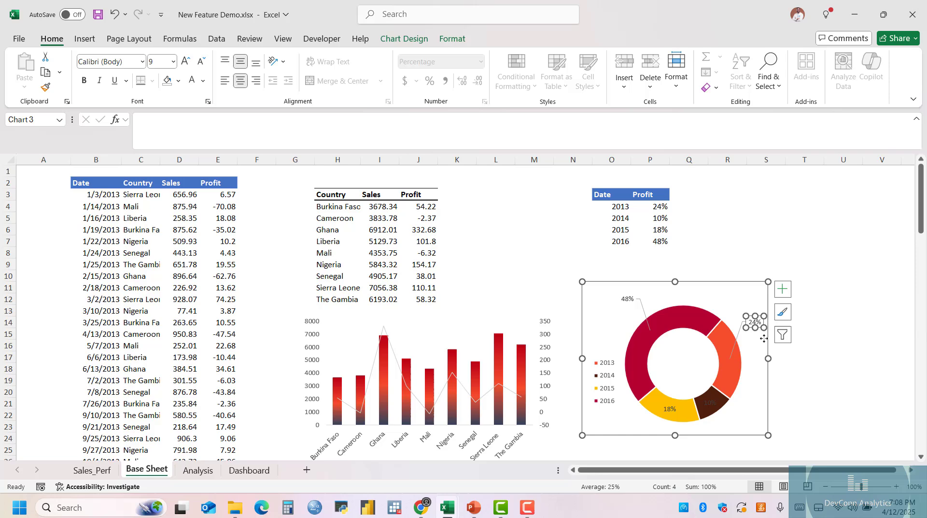
pyautogui.click(713, 401)
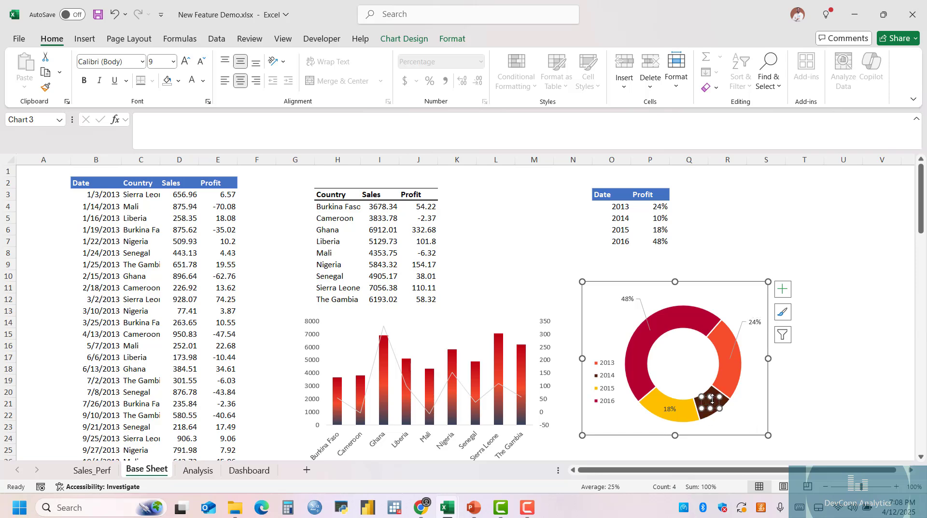
pyautogui.click(676, 407)
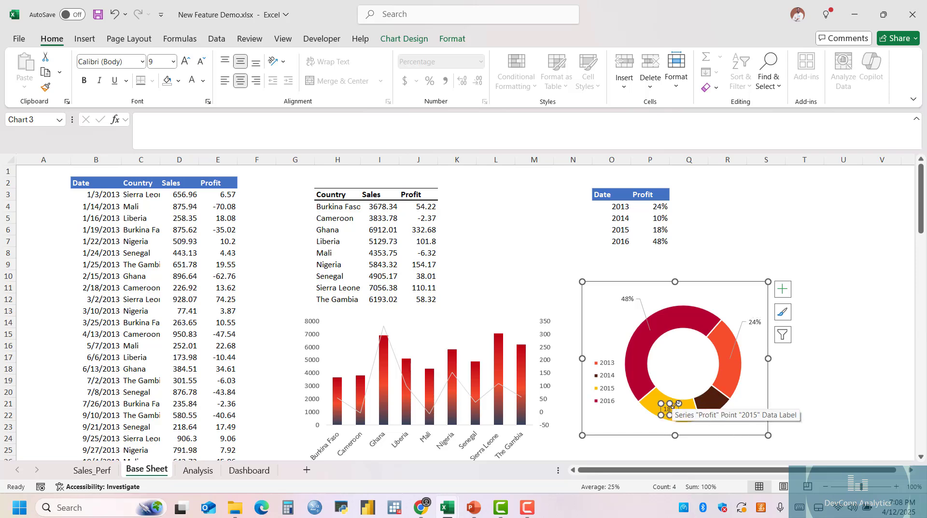
pyautogui.moveTo(678, 403); pyautogui.dragTo(643, 416)
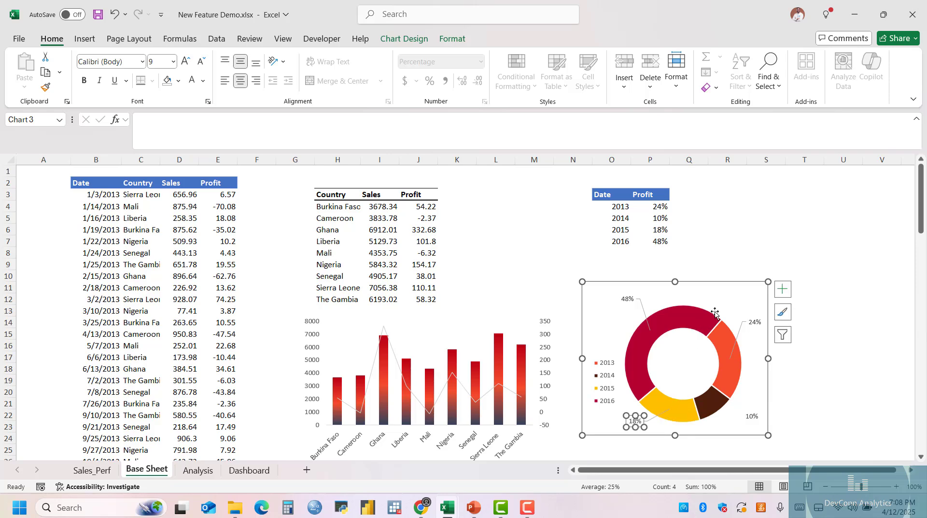
# Shrink the doughnut's plot area slightly within the chart to leave more room around the ring.
pyautogui.click(738, 306)
pyautogui.moveTo(743, 304)
pyautogui.mouseDown()
pyautogui.moveTo(736, 311)
pyautogui.moveTo(725, 304)
pyautogui.moveTo(733, 312)
pyautogui.mouseUp()
pyautogui.click(804, 311)
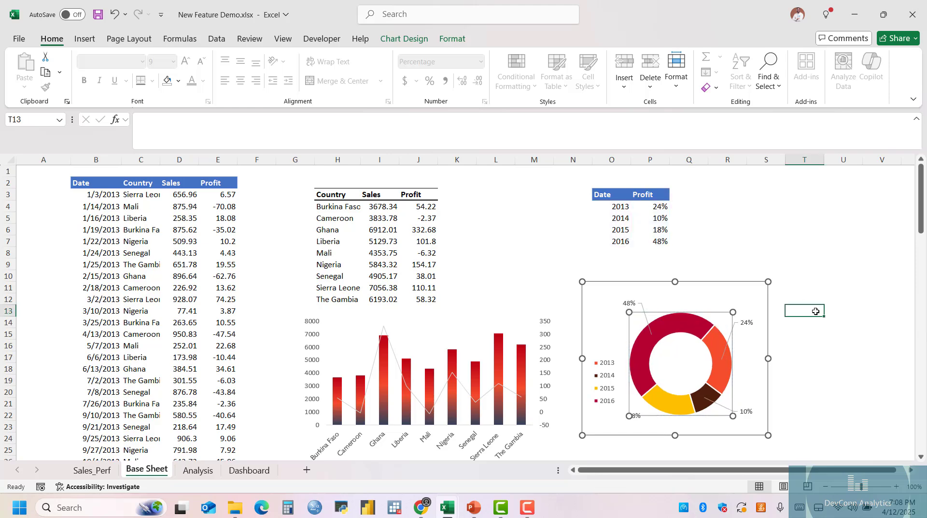
# Spread the four percentage labels slightly farther from the ring so each is clearly connected by a leader line.
pyautogui.click(629, 304)
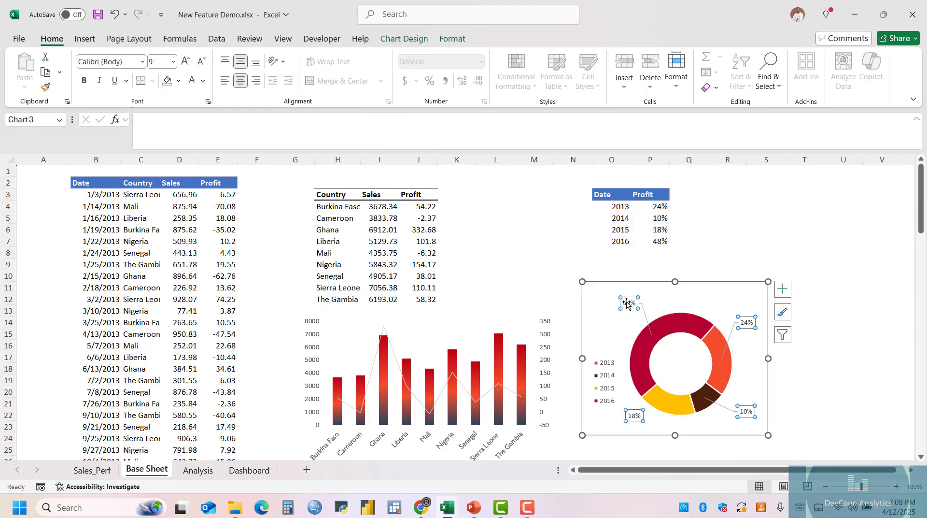
pyautogui.click(747, 321)
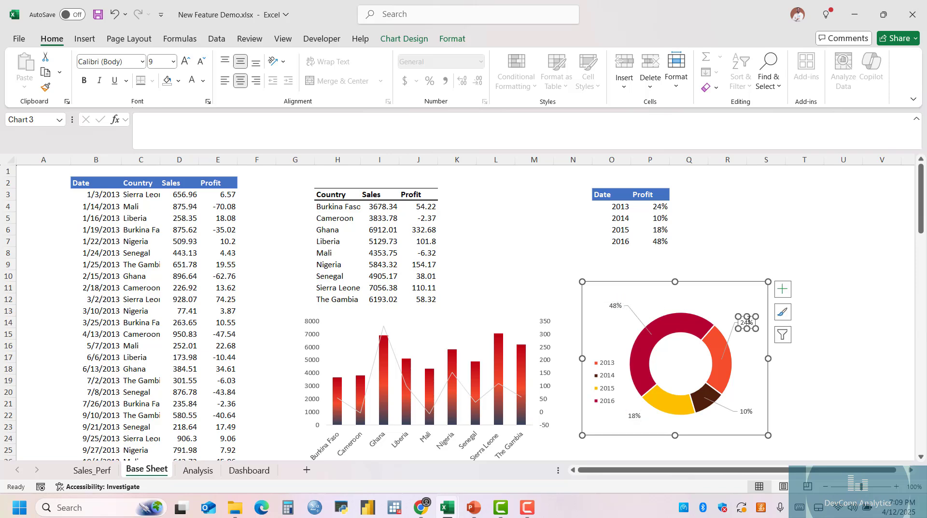
pyautogui.moveTo(755, 316); pyautogui.dragTo(762, 320)
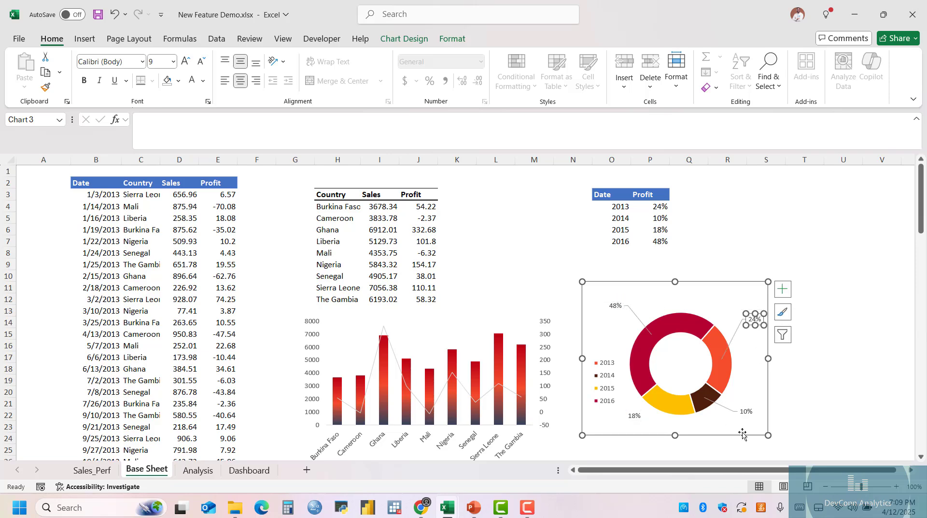
pyautogui.click(746, 411)
pyautogui.moveTo(746, 411); pyautogui.dragTo(748, 419)
pyautogui.click(635, 415)
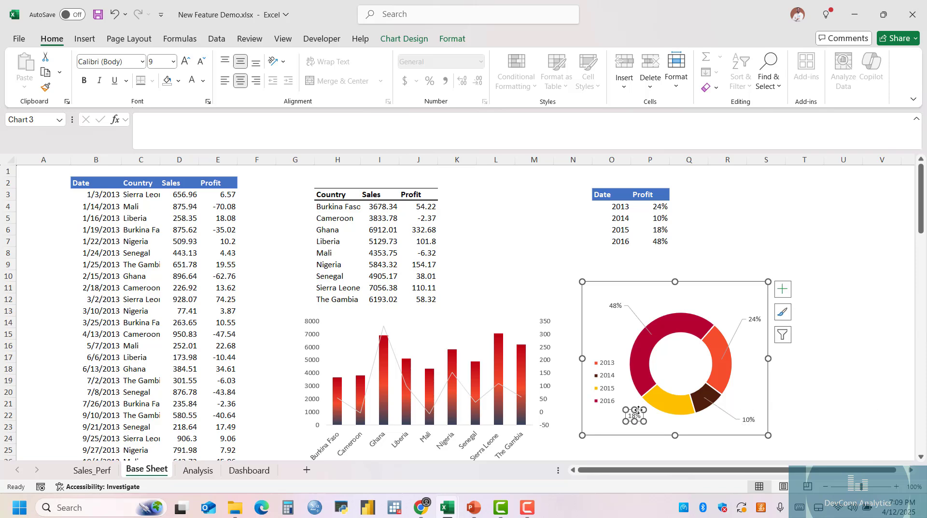
pyautogui.moveTo(638, 410); pyautogui.dragTo(643, 416)
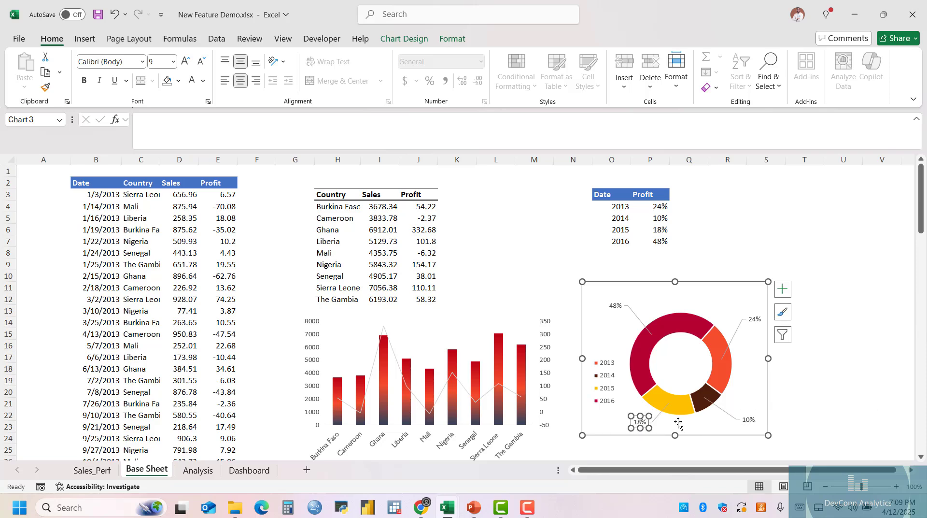
pyautogui.click(754, 381)
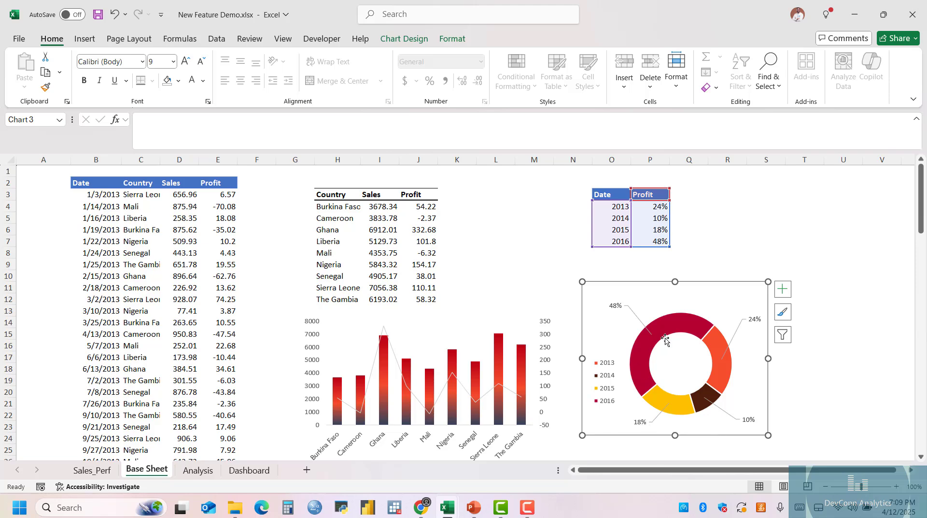
# Move the doughnut chart slightly down and to the left, and remove its chart area fill and outline.
pyautogui.moveTo(706, 283); pyautogui.dragTo(700, 298)
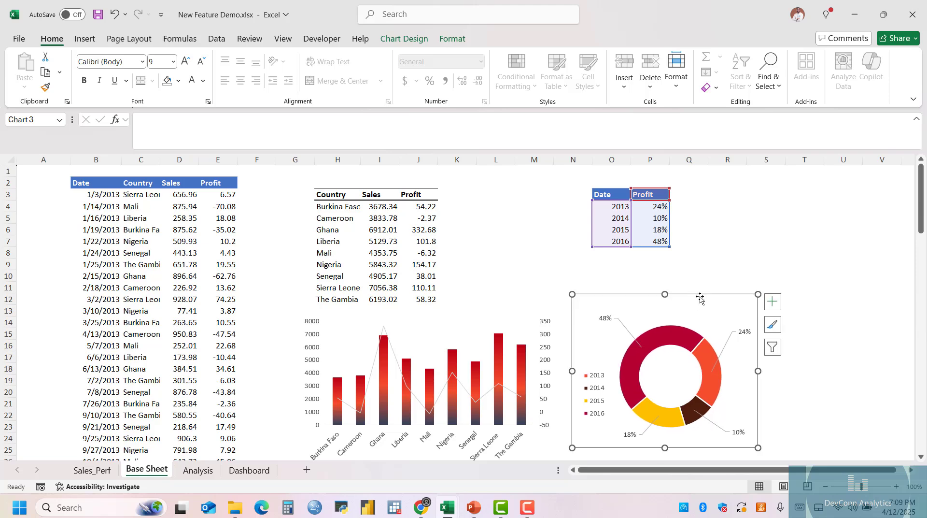
pyautogui.click(456, 41)
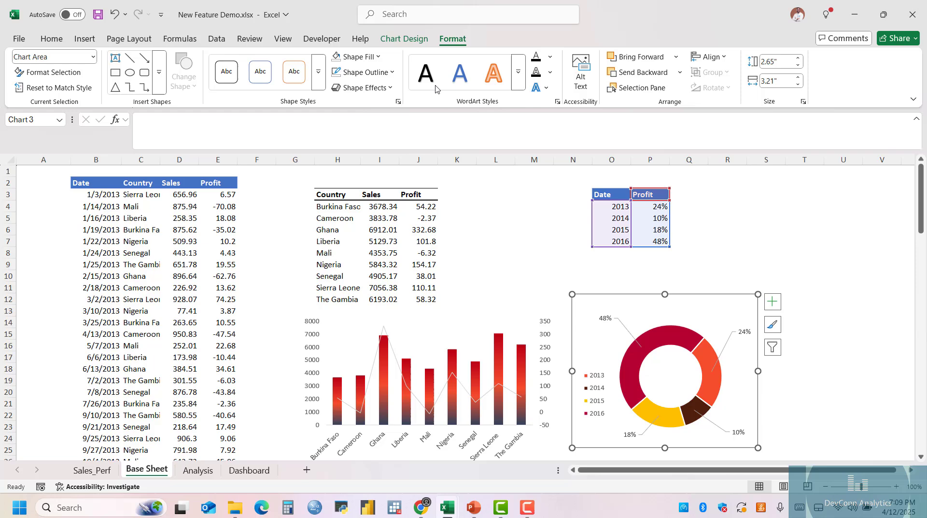
pyautogui.click(355, 56)
pyautogui.click(385, 323)
pyautogui.click(385, 74)
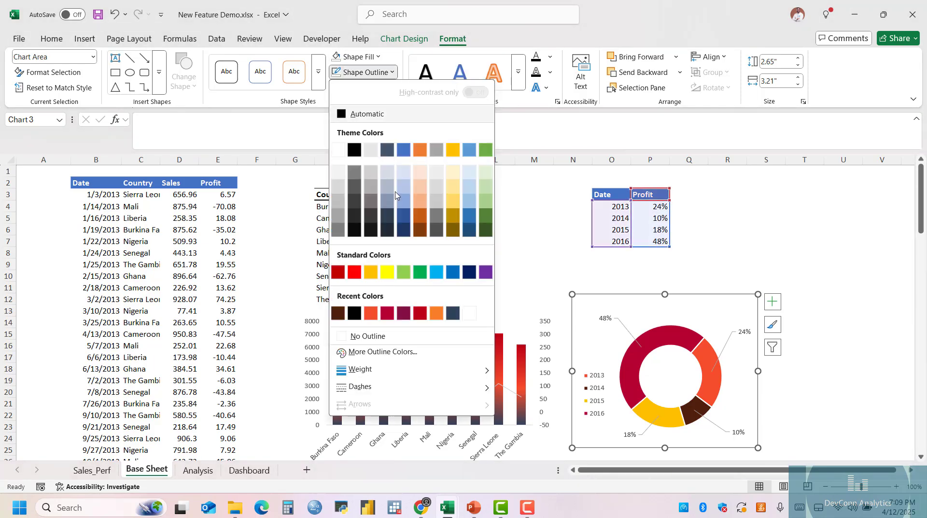
pyautogui.click(384, 350)
pyautogui.click(683, 144)
pyautogui.click(381, 72)
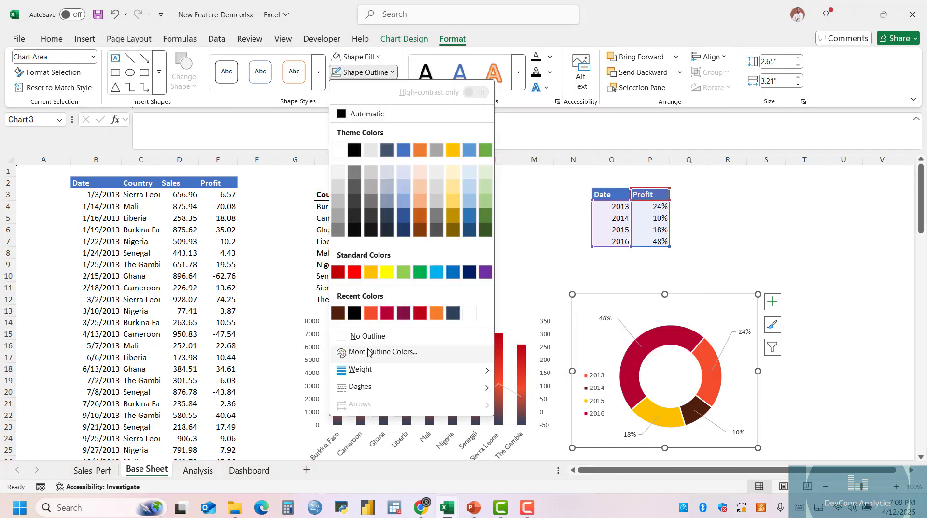
pyautogui.click(372, 335)
# Reduce the overall size of the borderless doughnut chart a little and deselect it.
pyautogui.click(767, 253)
pyautogui.click(670, 383)
pyautogui.click(728, 276)
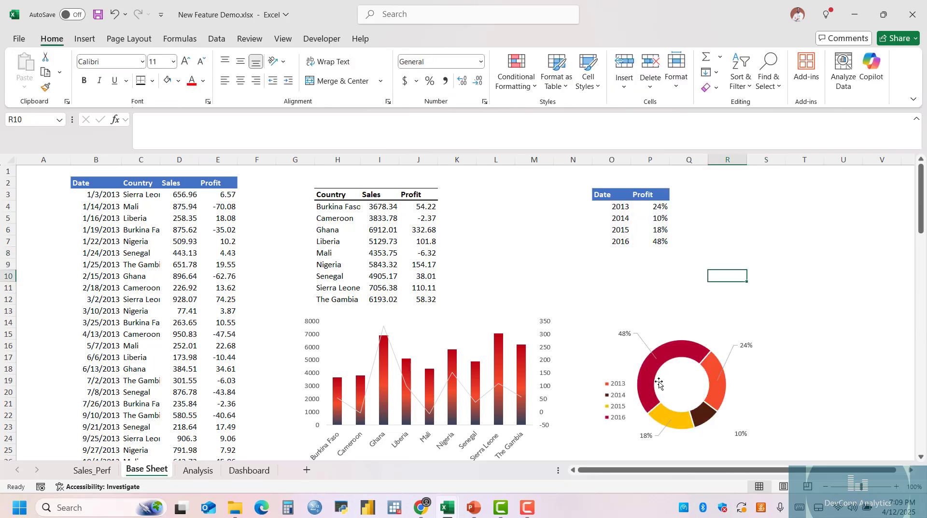
# Add a new worksheet after Base Sheet and name it Dashboard II.
pyautogui.scroll(-3, 540, 301)
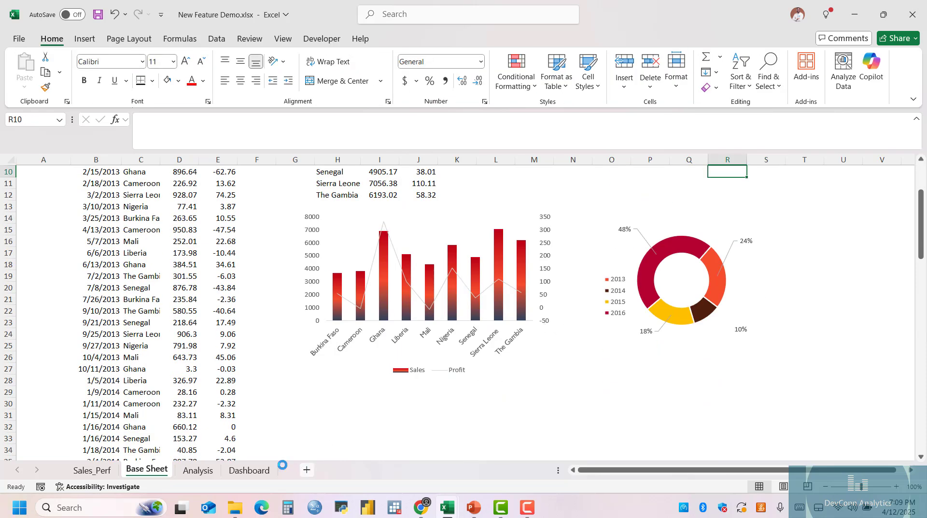
pyautogui.click(306, 469)
pyautogui.doubleClick(198, 470)
pyautogui.write('Dashboard II')
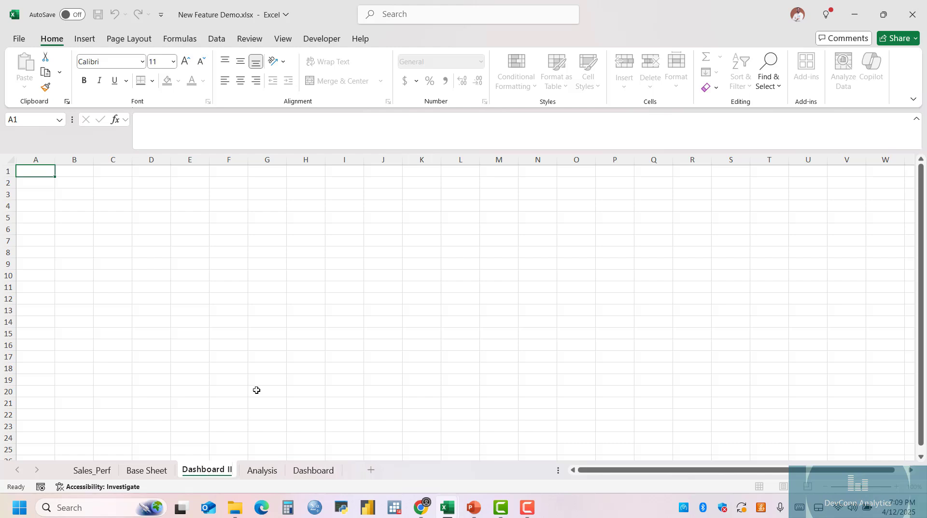
pyautogui.click(236, 262)
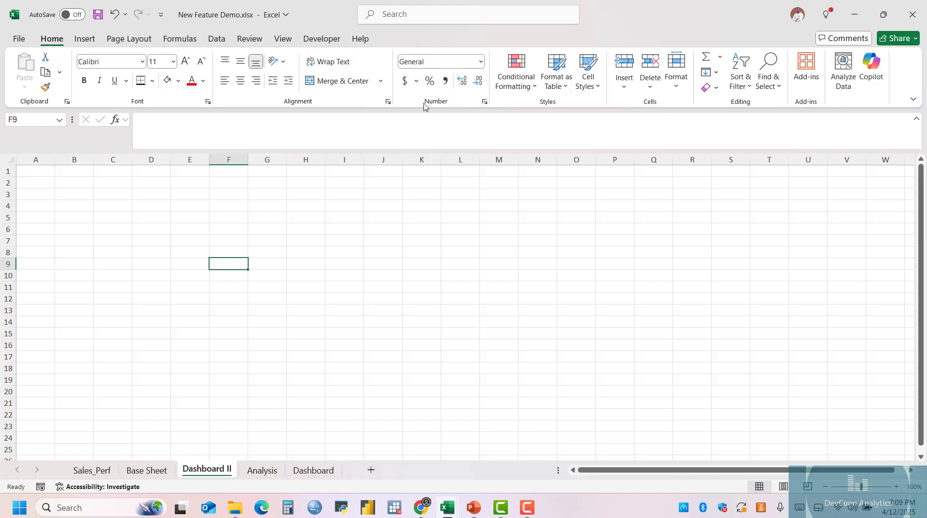
# Hide the gridlines on the Dashboard II sheet.
pyautogui.click(283, 39)
pyautogui.click(344, 72)
pyautogui.click(52, 38)
pyautogui.click(112, 240)
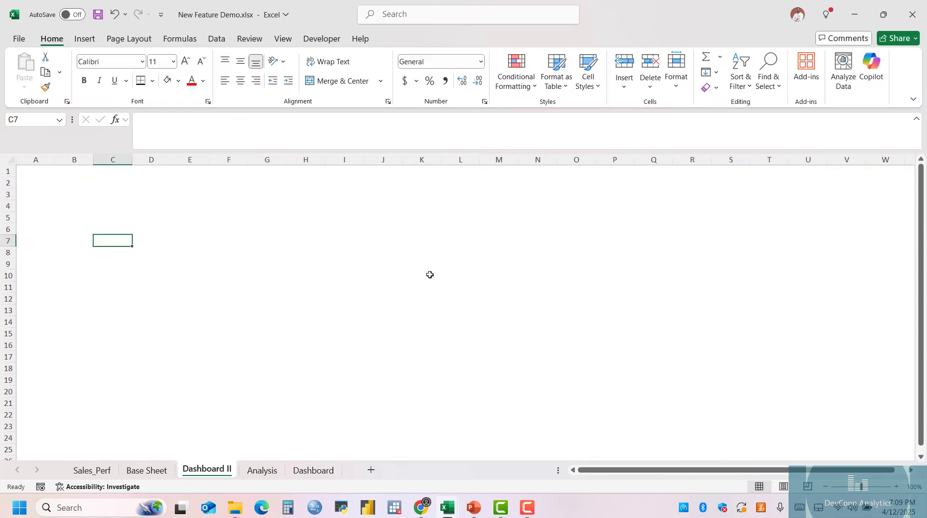
# Copy the slide from PowerPoint's Dashboard Layout PPT and paste it into Excel's Dashboard II sheet as a picture, enlarged to about 8.95 by 4.2 inches.
pyautogui.click(473, 507)
pyautogui.rightClick(105, 163)
pyautogui.click(126, 188)
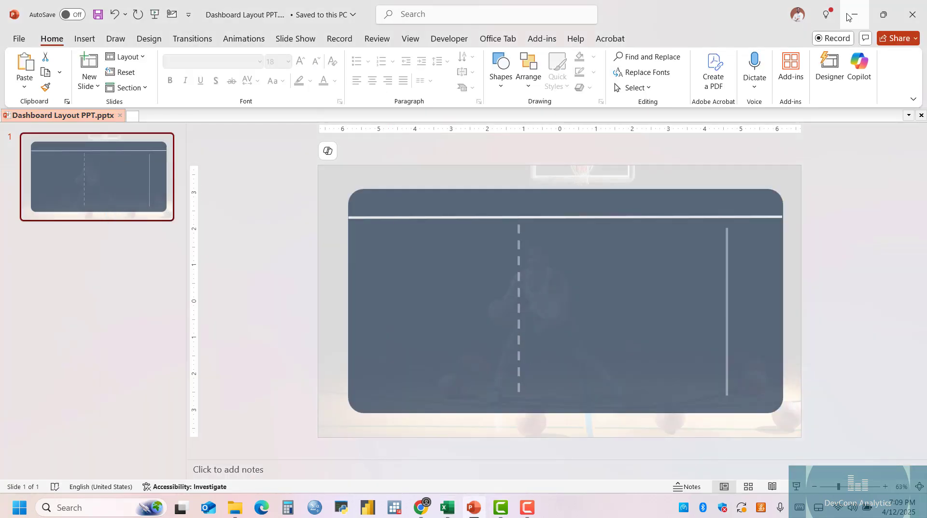
pyautogui.click(850, 15)
pyautogui.click(58, 196)
pyautogui.hotkey('ctrl', 'v')
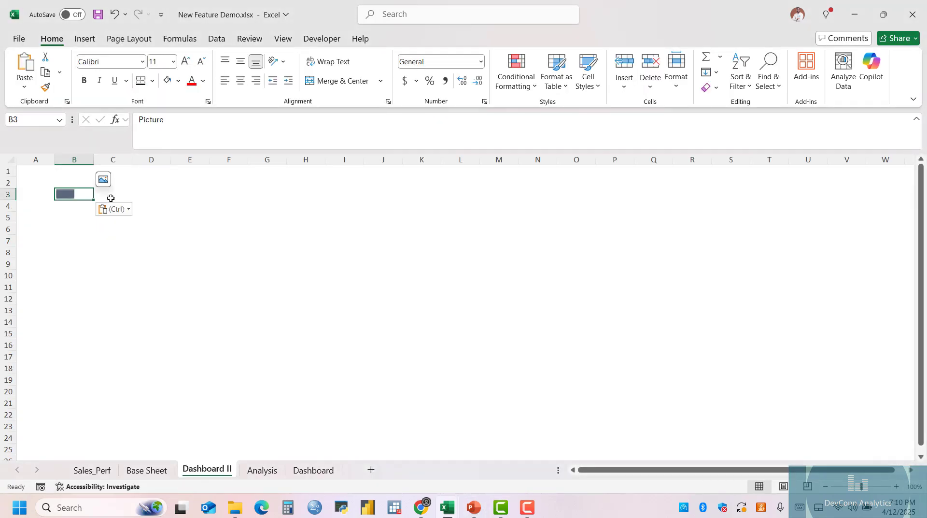
pyautogui.moveTo(440, 404); pyautogui.dragTo(573, 433)
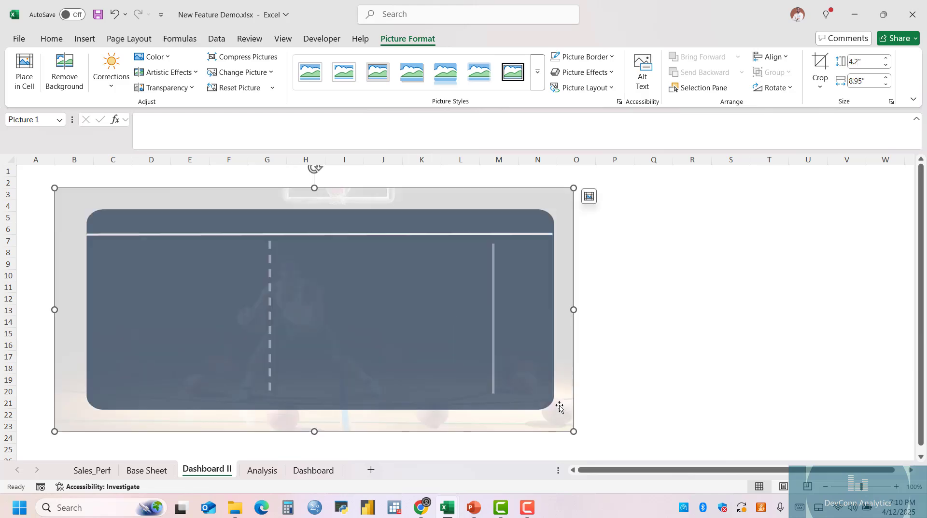
# Copy the combo chart from Base Sheet into Dashboard II and move it over the middle section of the layout picture.
pyautogui.click(256, 471)
pyautogui.click(147, 470)
pyautogui.rightClick(514, 218)
pyautogui.click(543, 152)
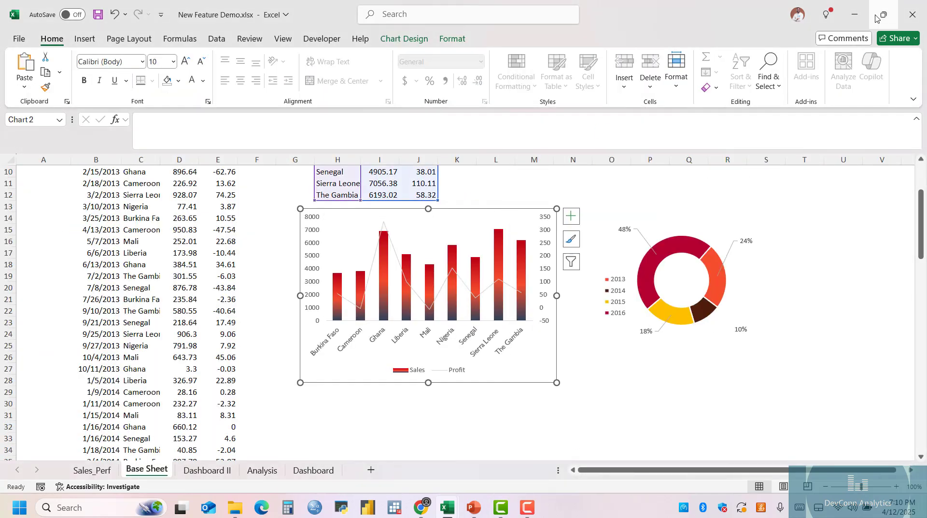
pyautogui.rightClick(491, 211)
pyautogui.click(207, 470)
pyautogui.rightClick(284, 164)
pyautogui.click(298, 240)
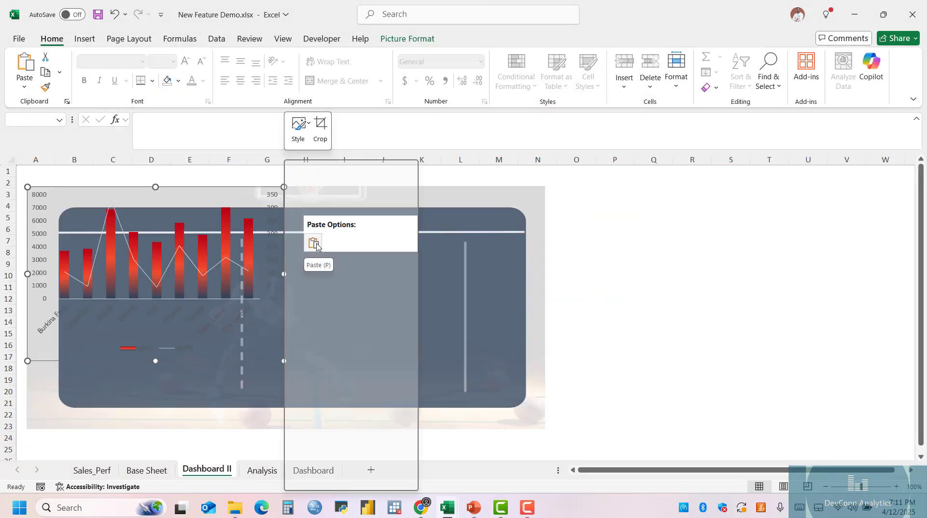
pyautogui.moveTo(286, 309); pyautogui.dragTo(474, 345)
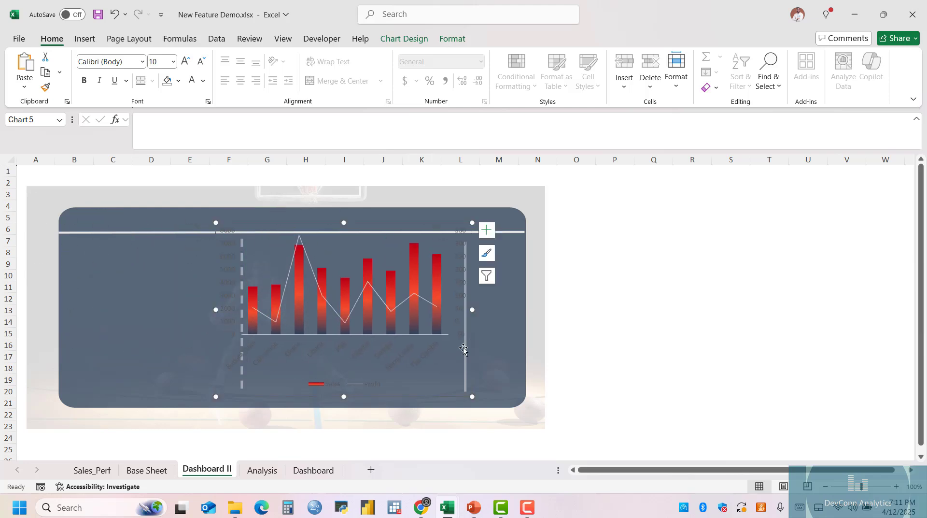
# Change the combo chart's axis labels and legend text to white.
pyautogui.click(192, 80)
pyautogui.click(453, 274)
pyautogui.click(454, 273)
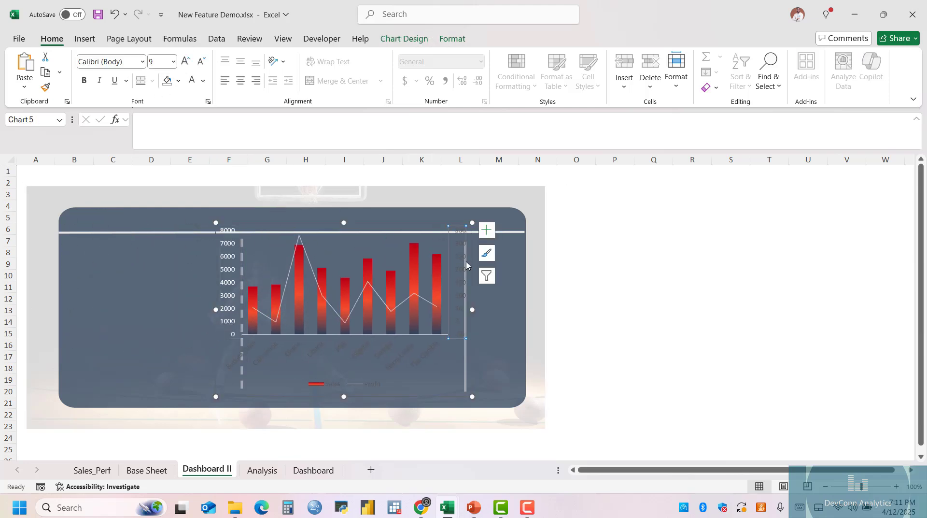
pyautogui.click(192, 80)
# Shrink the combo chart and shift the background picture slightly right so the chart fits between the two vertical dividers.
pyautogui.click(265, 263)
pyautogui.moveTo(216, 223); pyautogui.dragTo(260, 253)
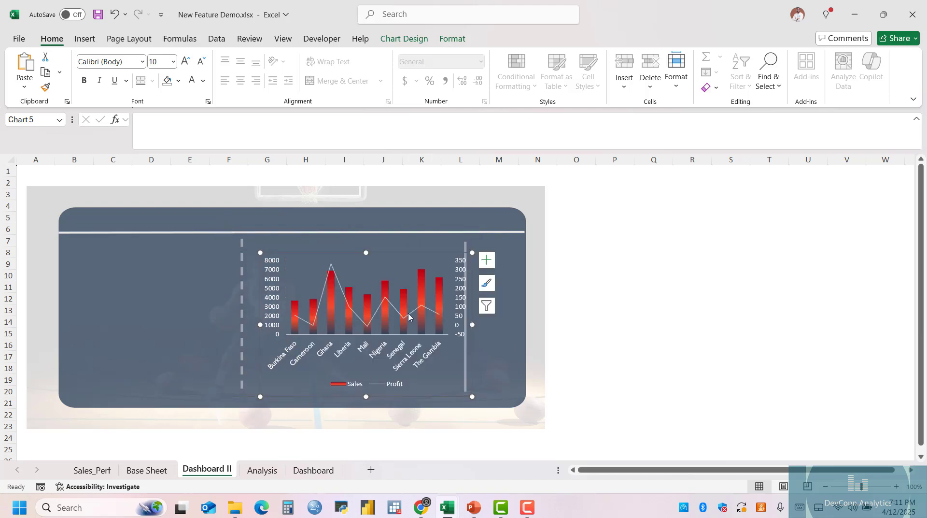
pyautogui.click(424, 247)
pyautogui.moveTo(440, 191); pyautogui.dragTo(449, 193)
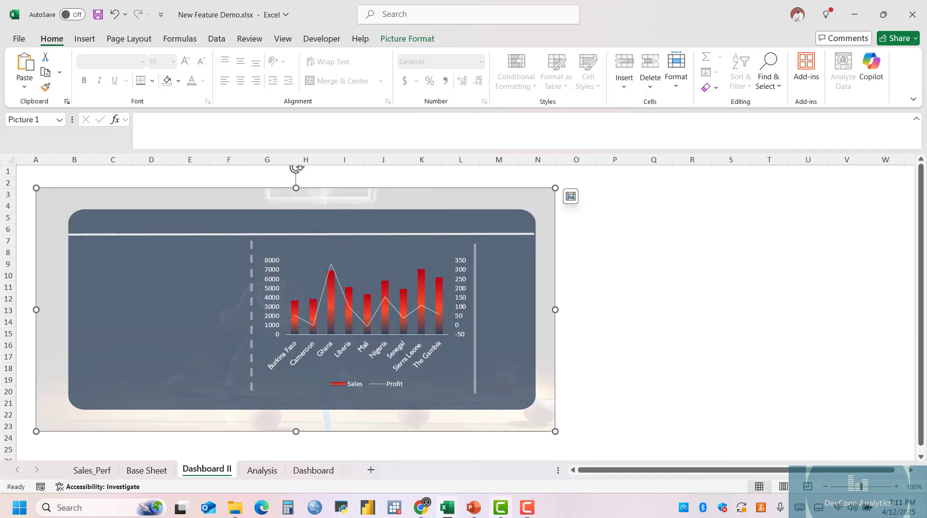
# Copy the doughnut chart from Base Sheet into the section left of the dashed divider and make its labels and legend text white.
pyautogui.moveTo(459, 499)
pyautogui.click(578, 447)
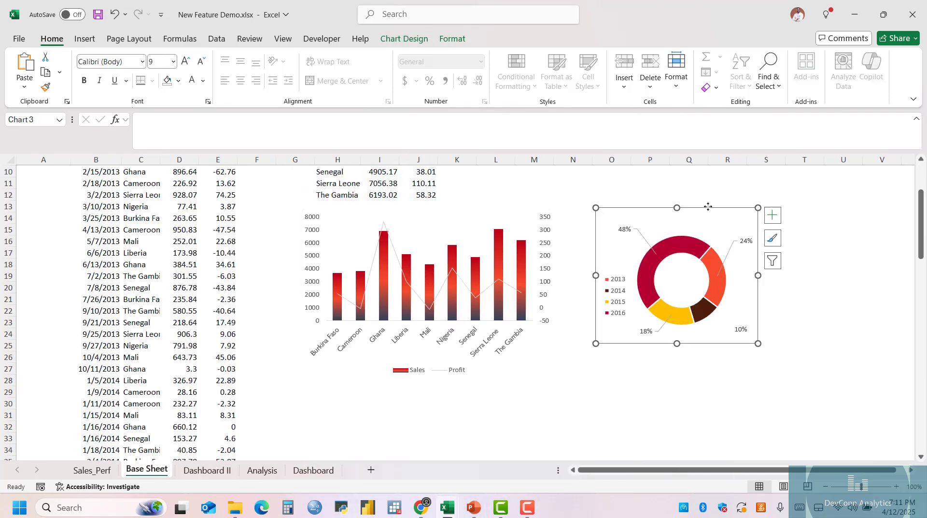
pyautogui.click(206, 469)
pyautogui.rightClick(135, 309)
pyautogui.click(158, 242)
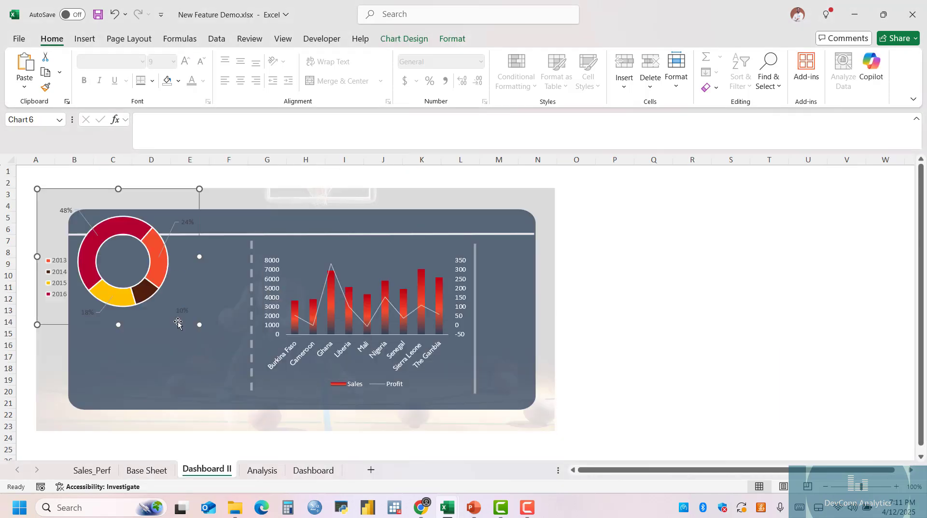
pyautogui.moveTo(160, 188); pyautogui.dragTo(198, 222)
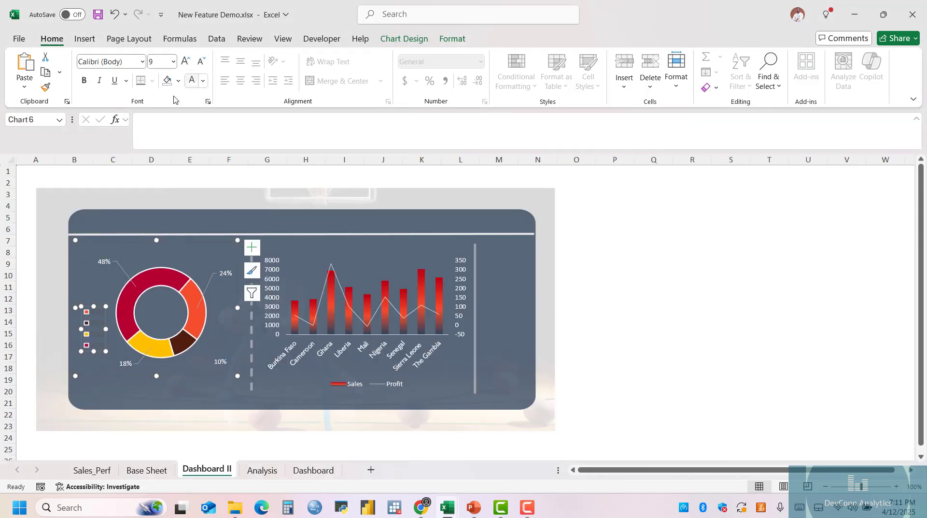
pyautogui.click(649, 324)
pyautogui.click(513, 306)
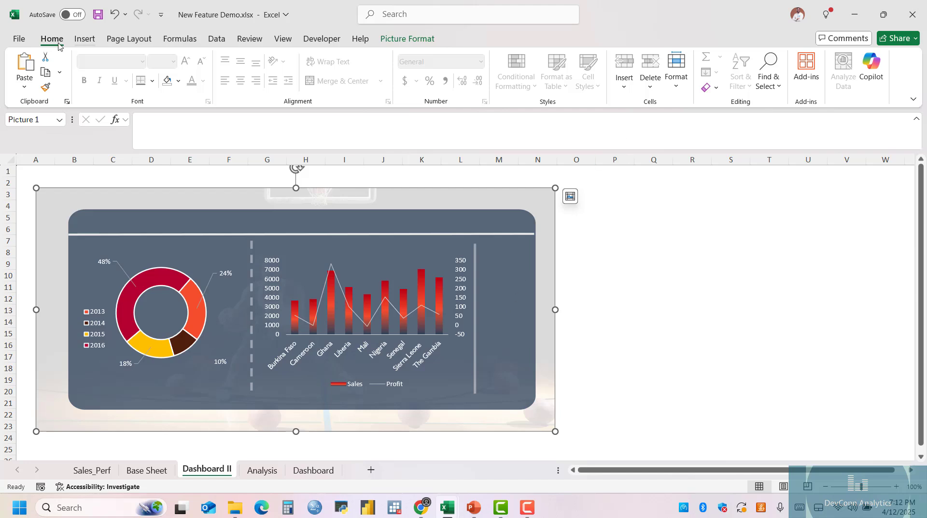
# Draw a text box about 0.83 by 2.23 inches to the right of the solid divider line.
pyautogui.click(85, 38)
pyautogui.click(776, 74)
pyautogui.click(773, 128)
pyautogui.moveTo(484, 254); pyautogui.dragTo(532, 384)
pyautogui.click(520, 255)
# Fill the text box with the dark plum recent color and extend it upward to a height of about 2.42 inches.
pyautogui.click(406, 38)
pyautogui.click(336, 56)
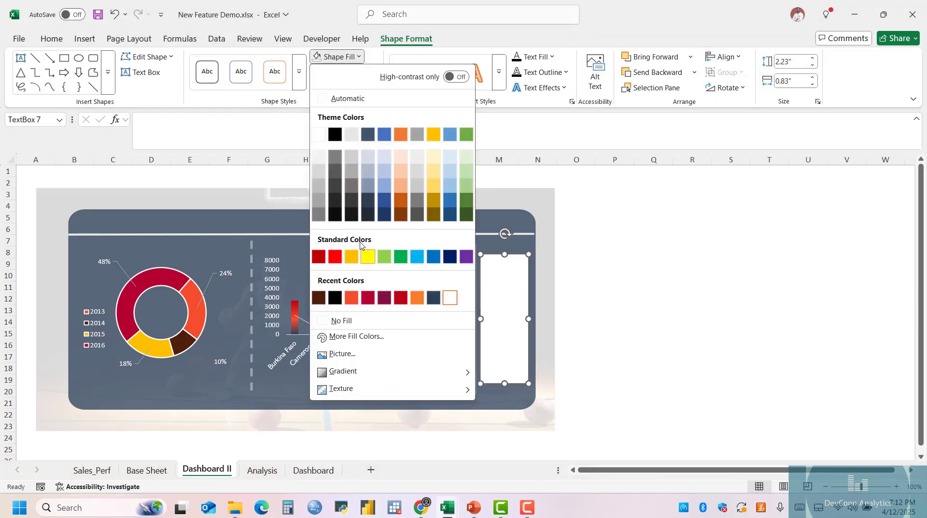
pyautogui.click(383, 299)
pyautogui.moveTo(505, 254); pyautogui.dragTo(505, 242)
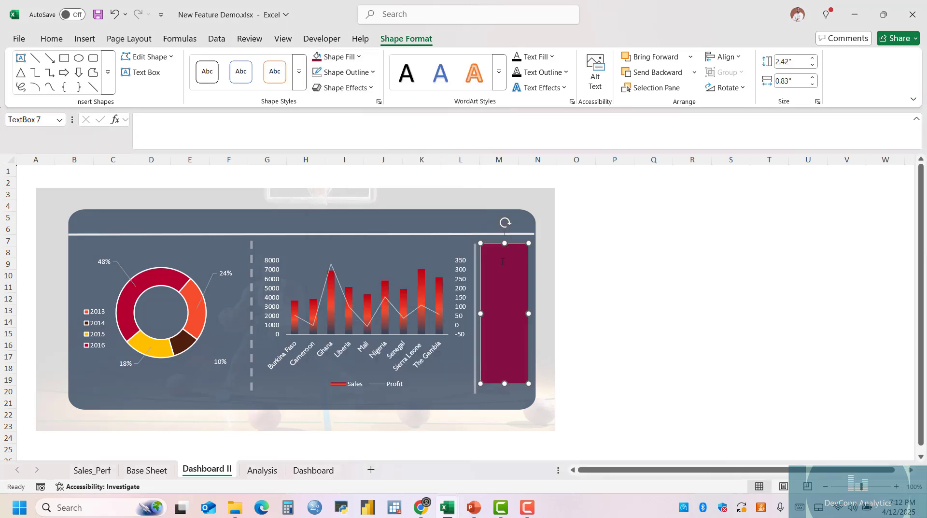
# Write "This quarter's data shows an increase in profits across Ghana, NIgeria and Sierra Leone" in white in the text box.
pyautogui.click(52, 38)
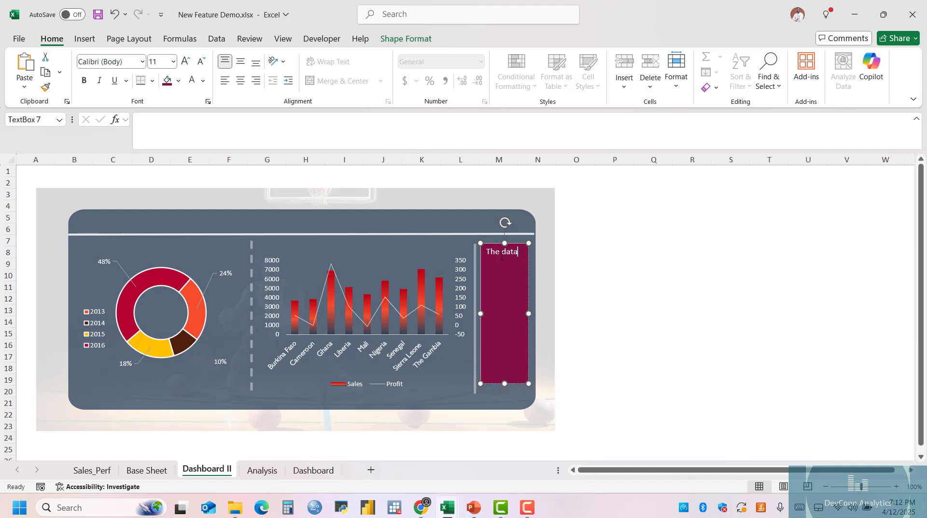
pyautogui.write("This quarter's data shows an increase in profits acro")
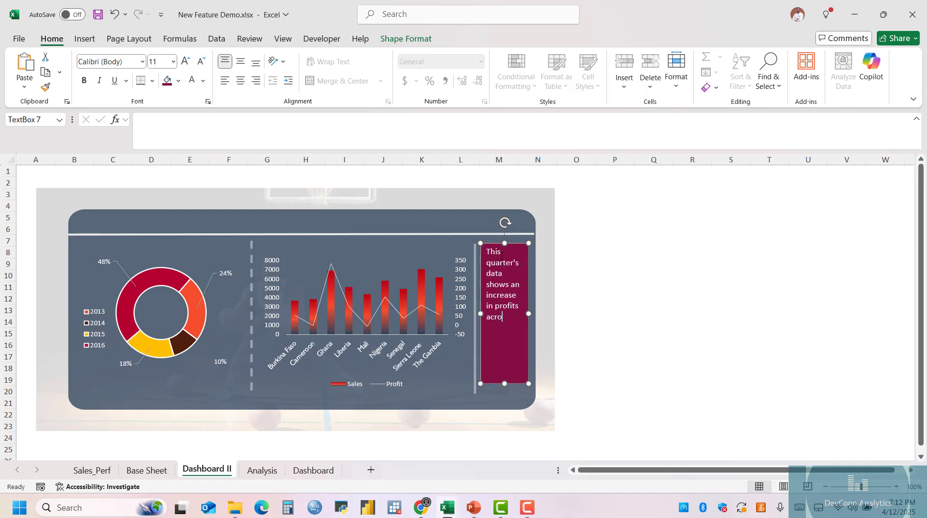
pyautogui.write('ss Ghana, NIgeria and Sierra Leone, with')
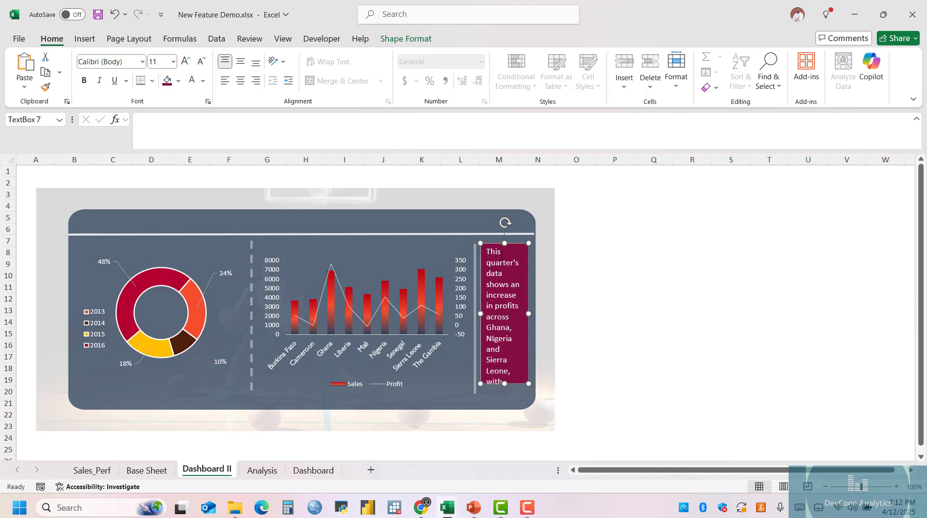
# Reduce the text box's font size to 10 and extend the box downward almost to the panel's lower edge.
pyautogui.hotkey('ctrl', 'a')
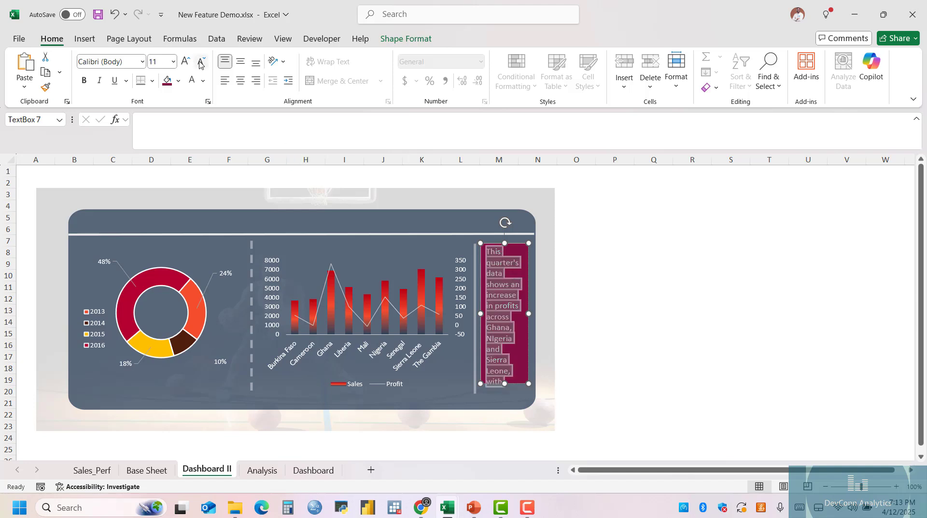
pyautogui.click(201, 61)
pyautogui.moveTo(505, 384); pyautogui.dragTo(504, 399)
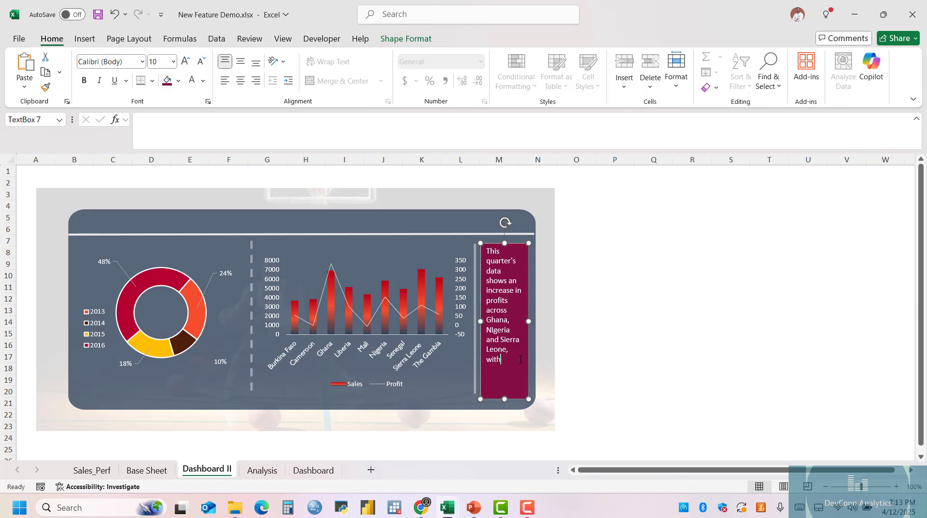
# Complete the text with "with significant losses in Cameroon and Mali" and widen the box to about 0.91 inches.
pyautogui.write(', with significant losses in Cameroon and Mali')
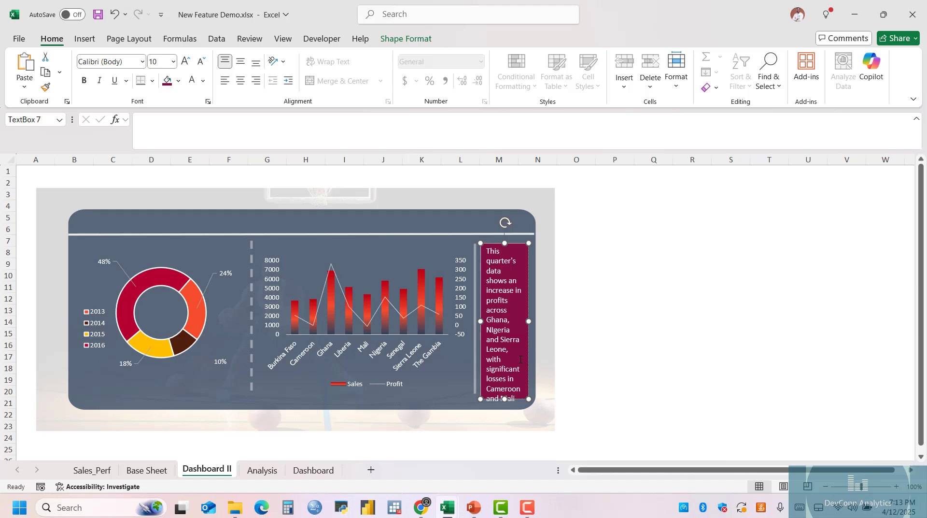
pyautogui.moveTo(529, 358); pyautogui.dragTo(531, 356)
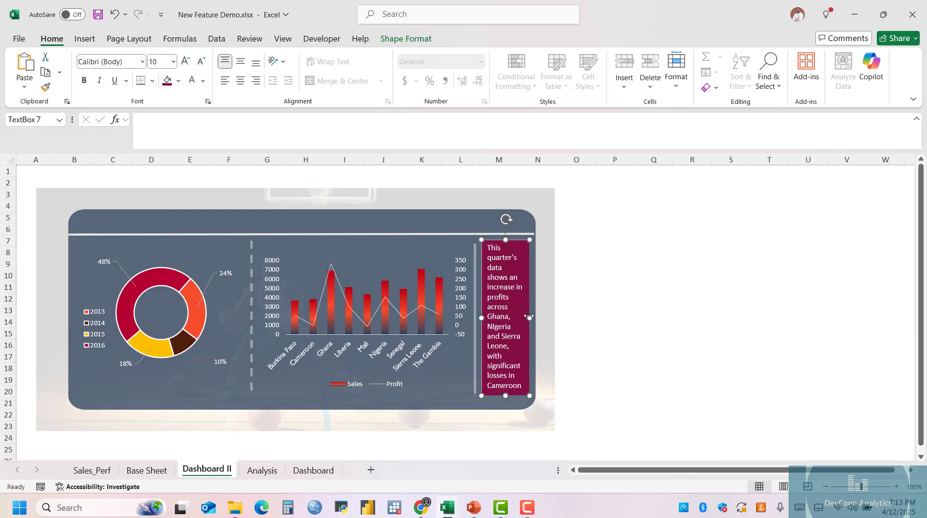
pyautogui.moveTo(531, 319); pyautogui.dragTo(536, 319)
pyautogui.moveTo(483, 332); pyautogui.dragTo(479, 333)
pyautogui.click(577, 298)
pyautogui.click(530, 309)
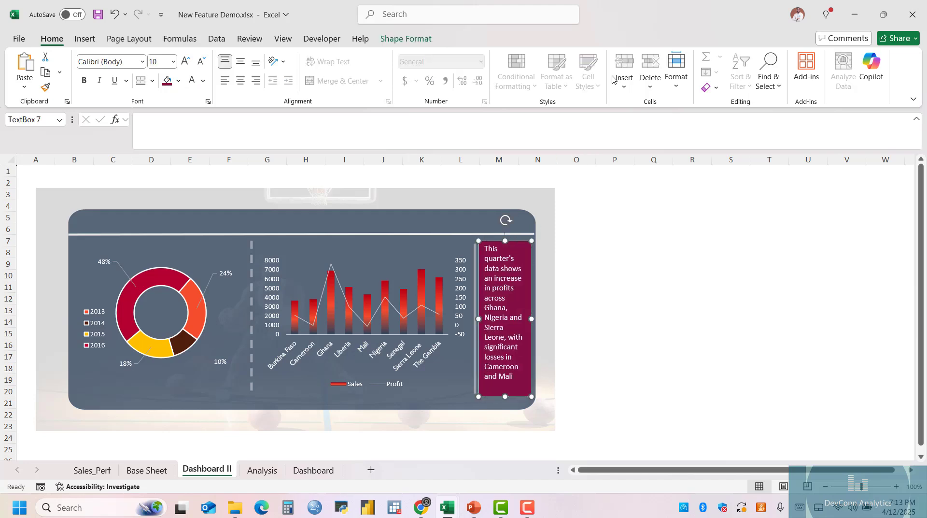
# Apply a wavy sketched outline style to the plum text box and deselect it.
pyautogui.click(406, 38)
pyautogui.click(346, 72)
pyautogui.moveTo(454, 406)
pyautogui.moveTo(454, 387)
pyautogui.click(507, 420)
pyautogui.click(654, 320)
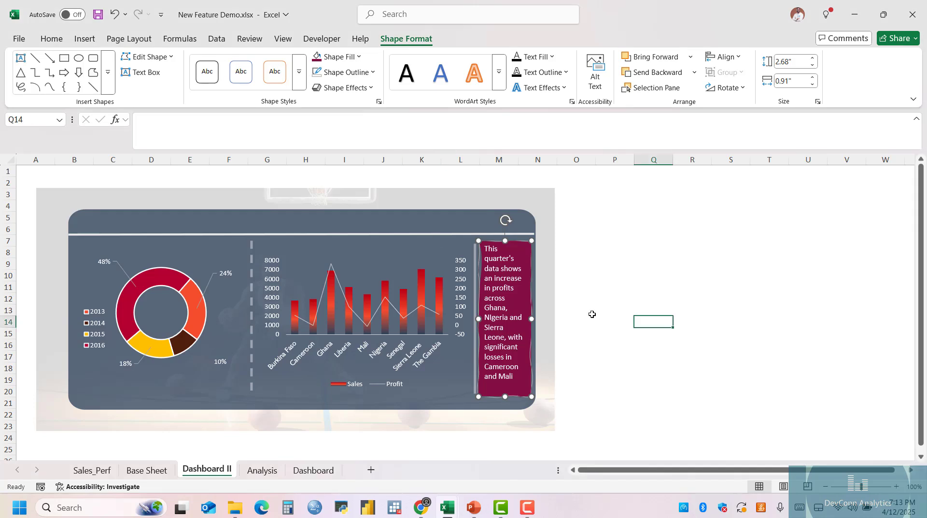
pyautogui.moveTo(498, 249); pyautogui.dragTo(511, 248)
pyautogui.click(654, 250)
# Try Gill Sans as the font for the whole commentary in the text box.
pyautogui.click(498, 316)
pyautogui.hotkey('ctrl', 'a')
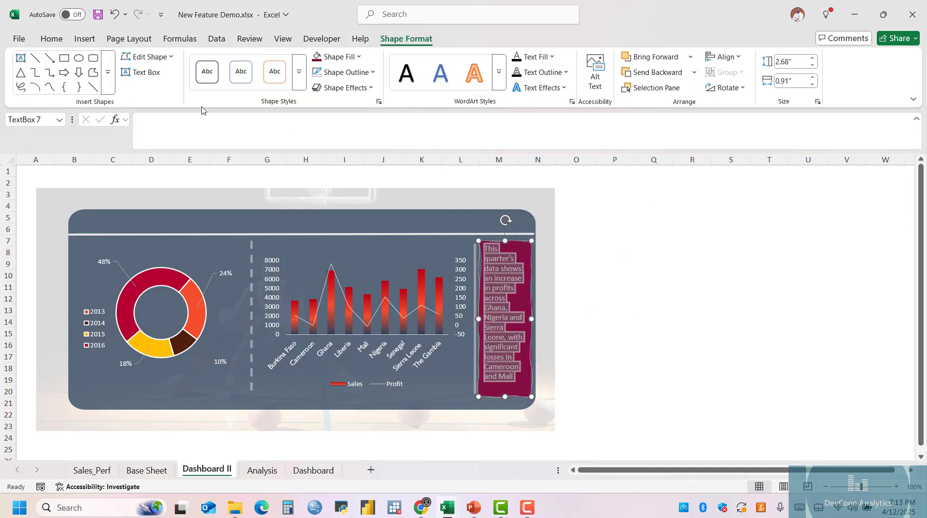
pyautogui.click(42, 42)
pyautogui.click(115, 63)
pyautogui.write('Gill Sans')
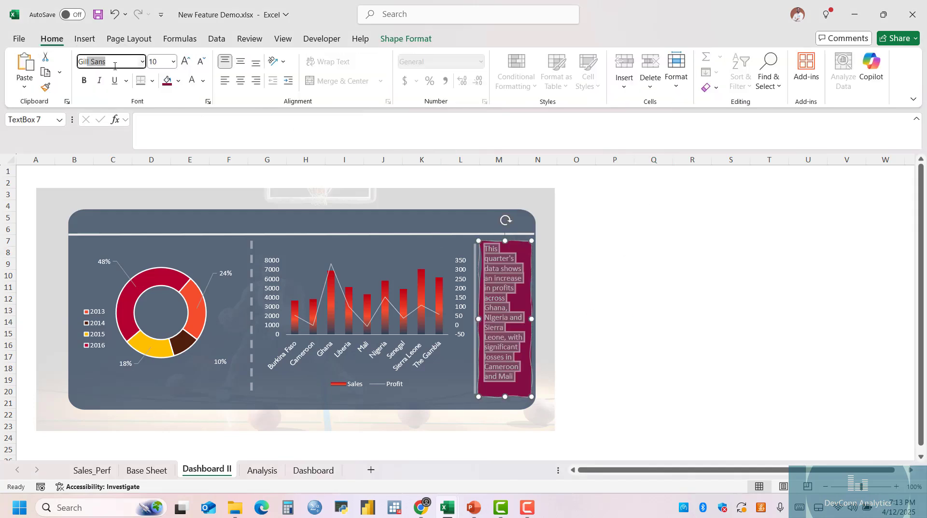
pyautogui.press('Return')
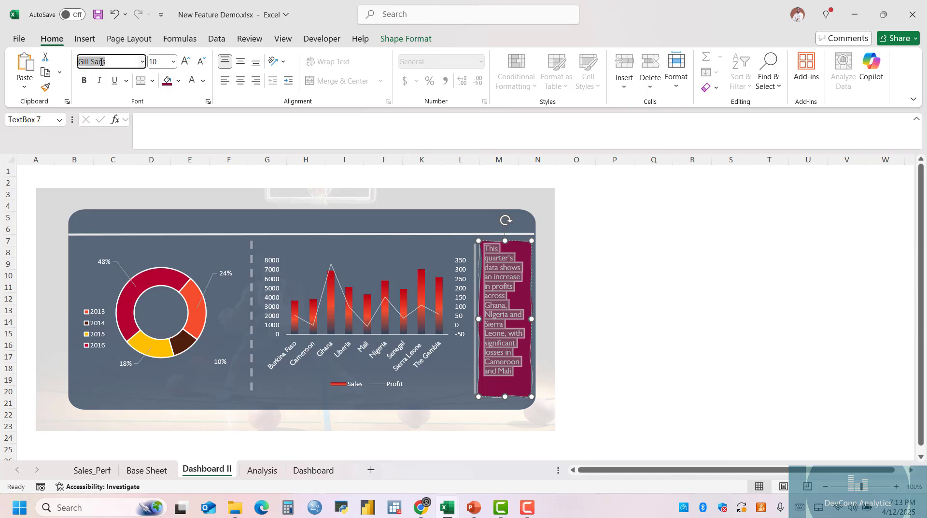
# Set the commentary's font to Lato at size 9 and deselect the text box.
pyautogui.write('Lato')
pyautogui.press('Return')
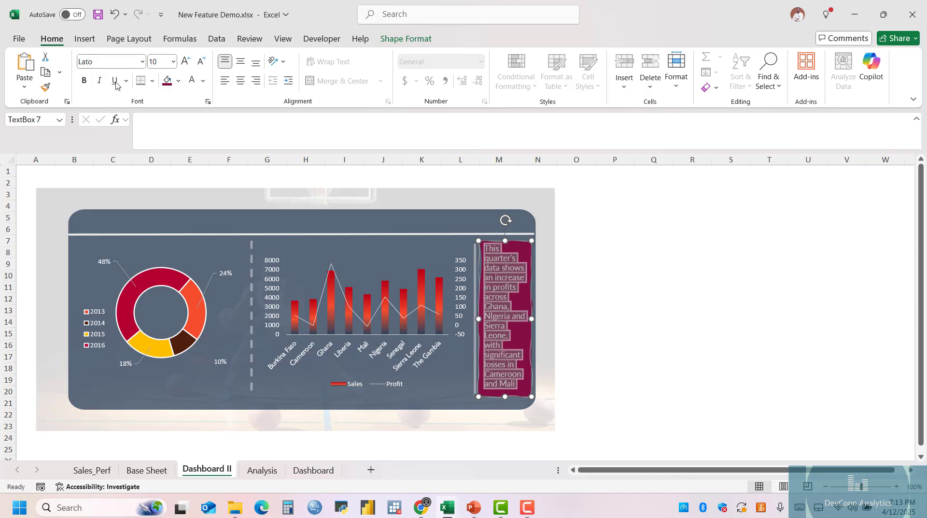
pyautogui.click(111, 62)
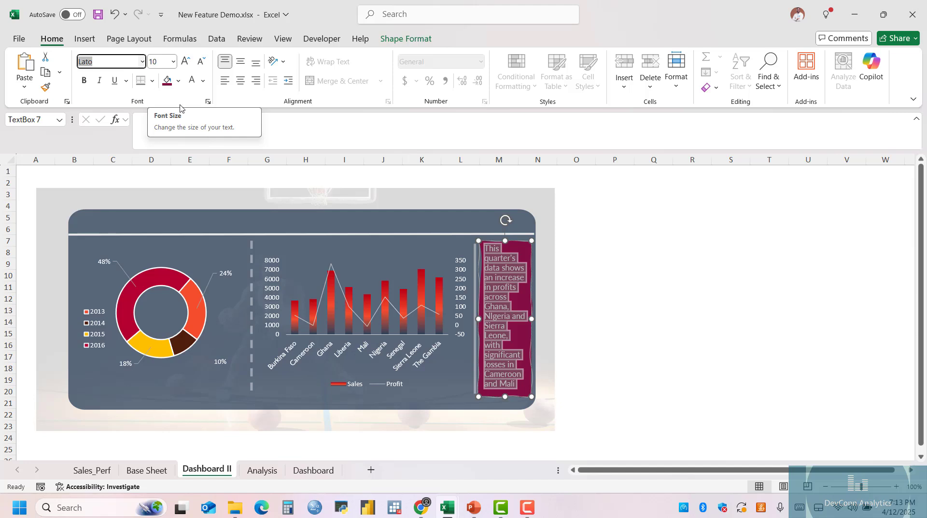
pyautogui.click(201, 61)
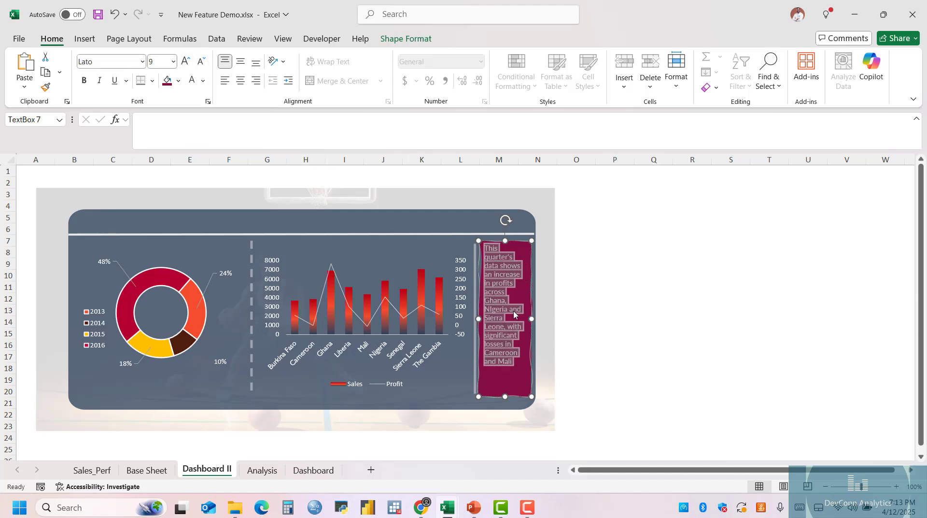
pyautogui.click(654, 276)
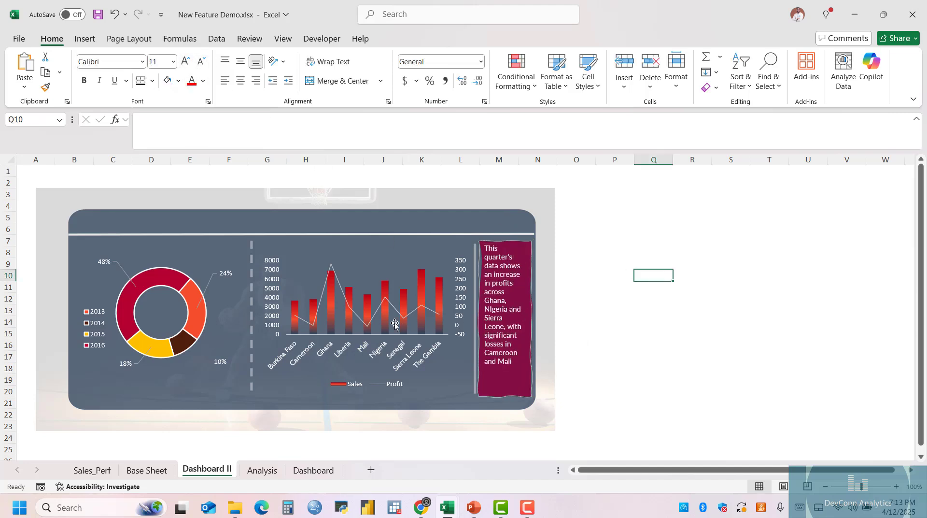
# Remove the white outline from all slices of the doughnut chart on Dashboard II and deselect the chart.
pyautogui.click(179, 275)
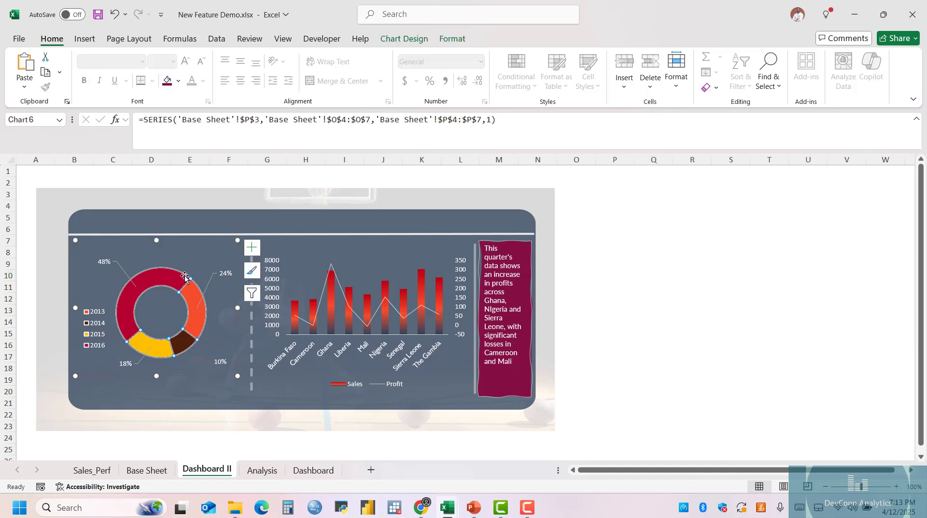
pyautogui.click(188, 277)
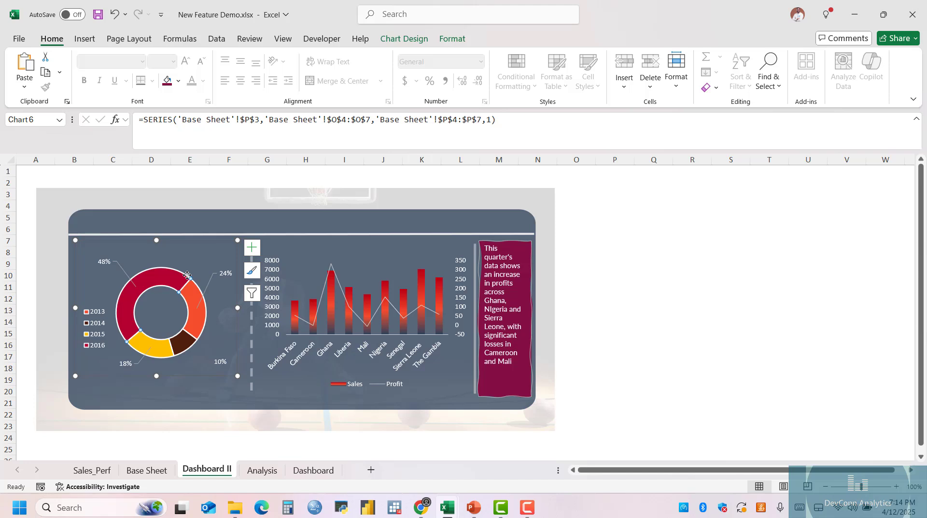
pyautogui.click(188, 269)
pyautogui.click(153, 273)
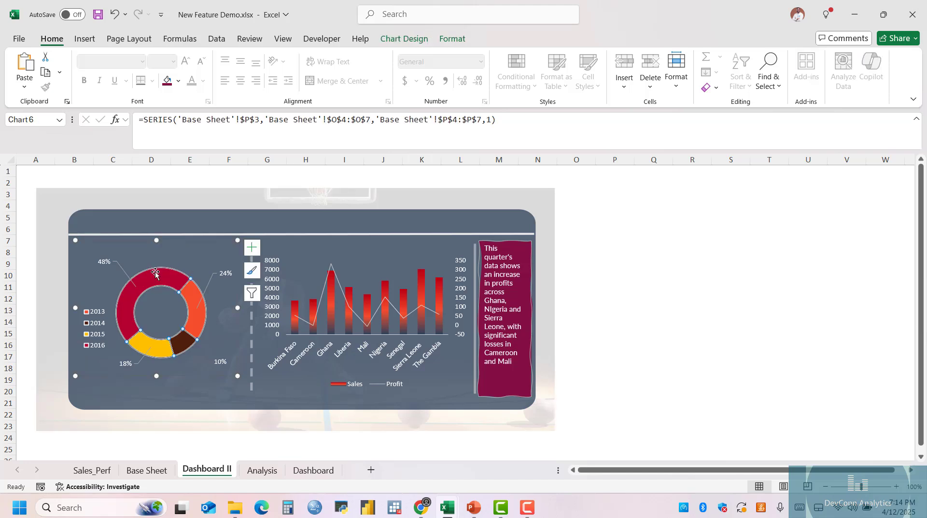
pyautogui.click(453, 39)
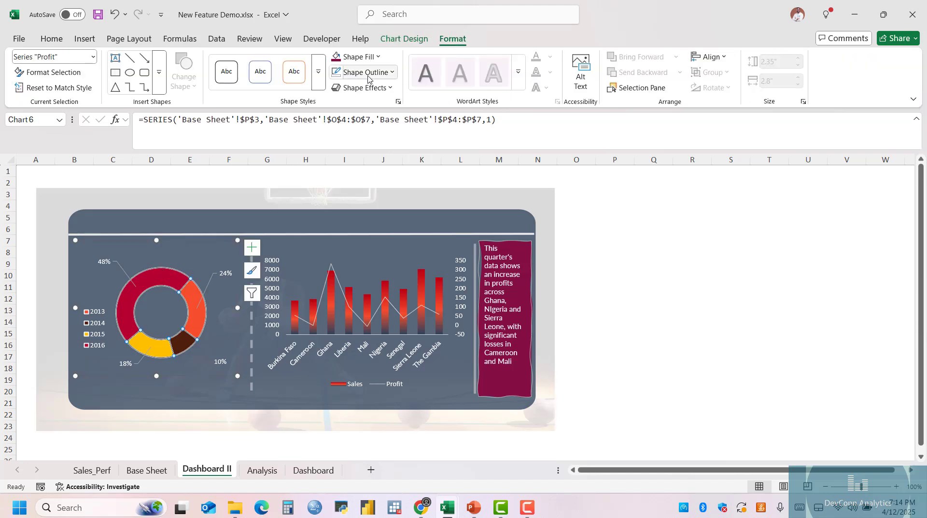
pyautogui.click(367, 72)
pyautogui.click(369, 335)
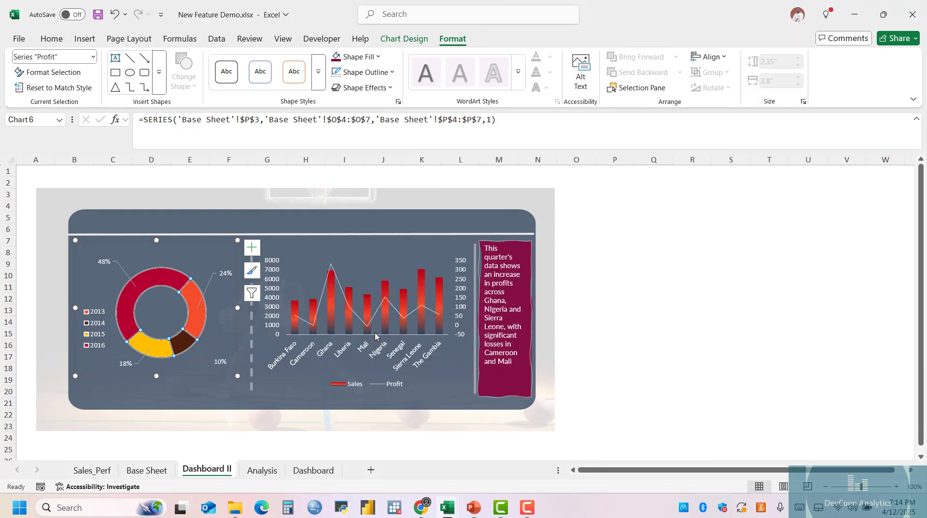
pyautogui.click(197, 269)
pyautogui.click(799, 314)
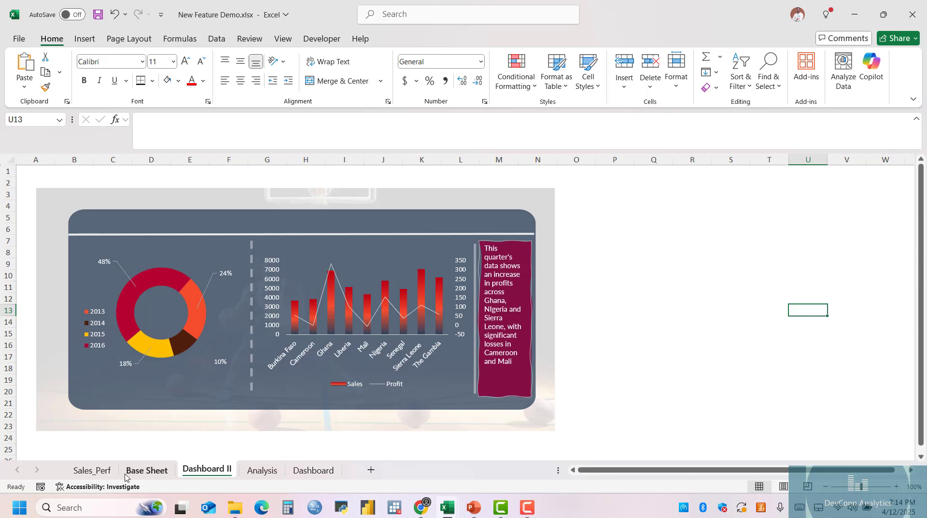
# Review the source records on the Sales_Perf sheet from the header down to the last row.
pyautogui.click(92, 471)
pyautogui.scroll(-8, 147, 362)
pyautogui.scroll(-6, 148, 362)
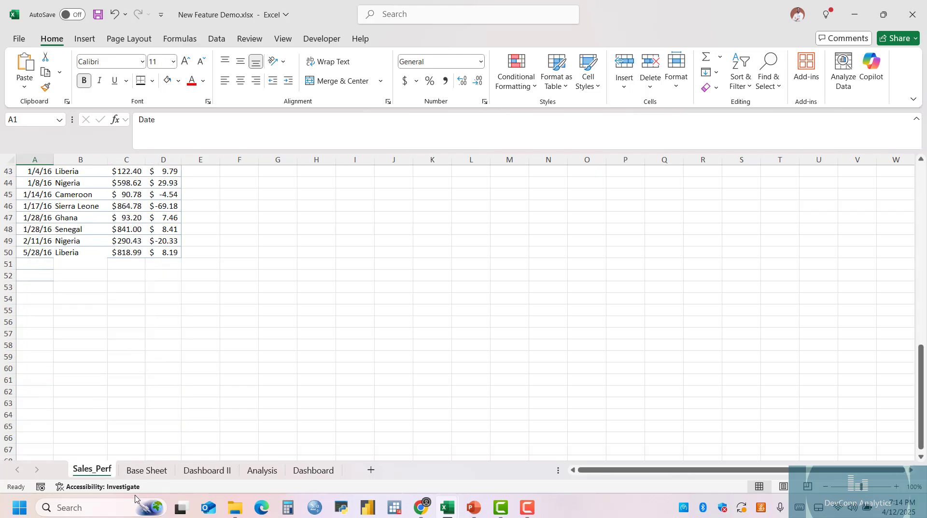
pyautogui.scroll(14, 152, 294)
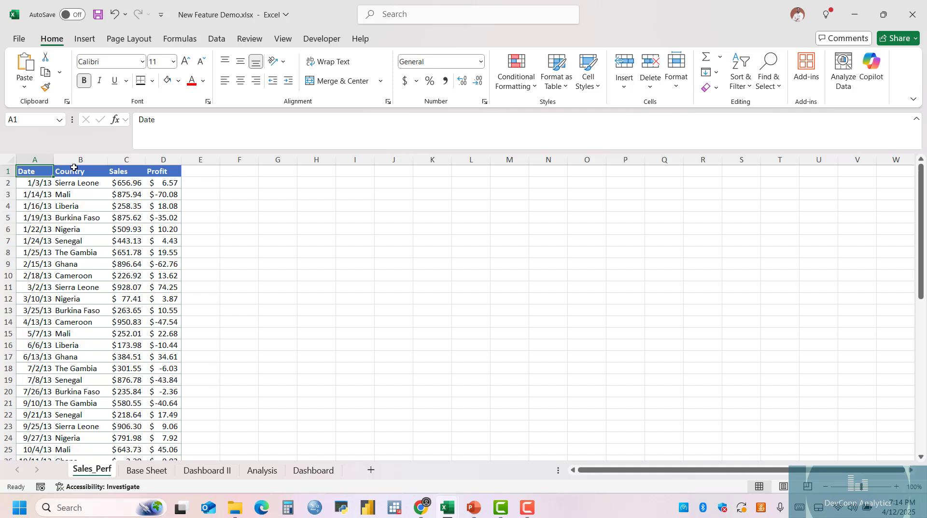
pyautogui.click(36, 182)
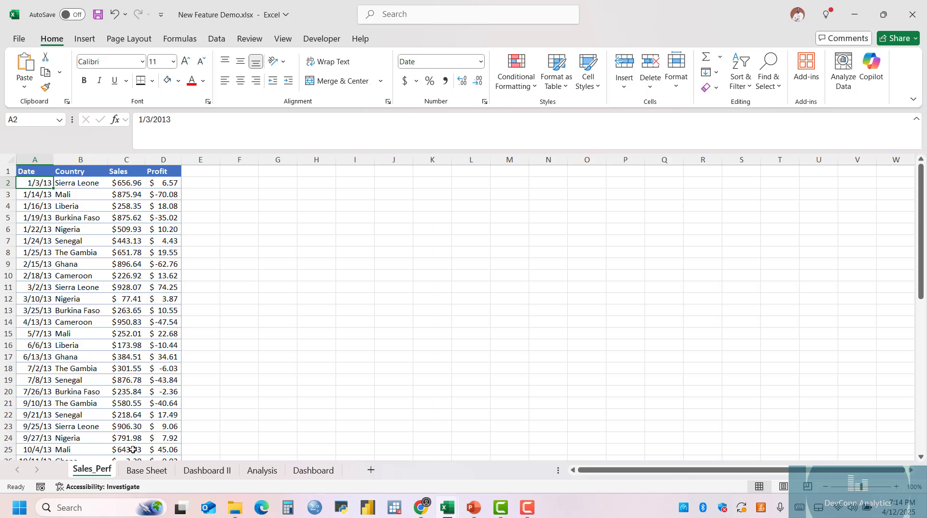
# In the VSTACK formula in cell B3 of Base Sheet, unwrap Sales_Perf!A2:D65 from its TRIMRANGE function.
pyautogui.click(146, 470)
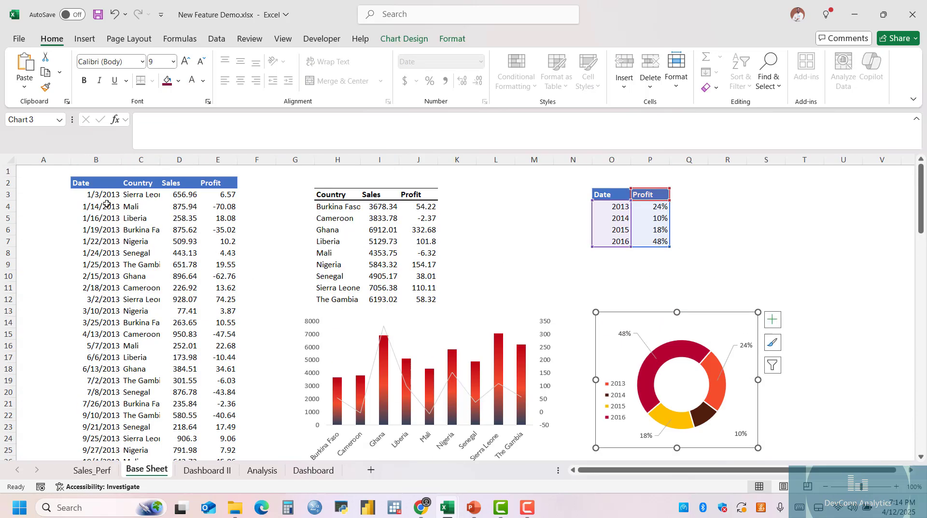
pyautogui.click(107, 198)
pyautogui.click(197, 120)
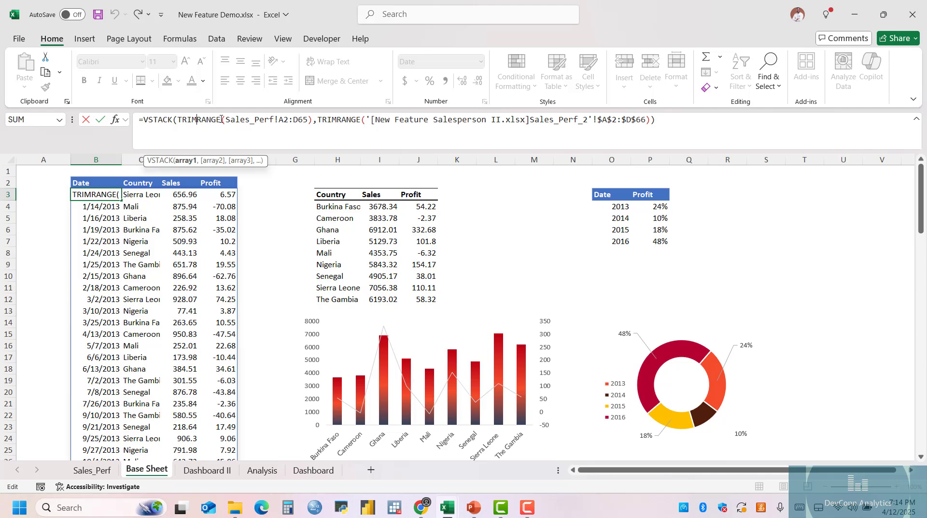
pyautogui.doubleClick(216, 119)
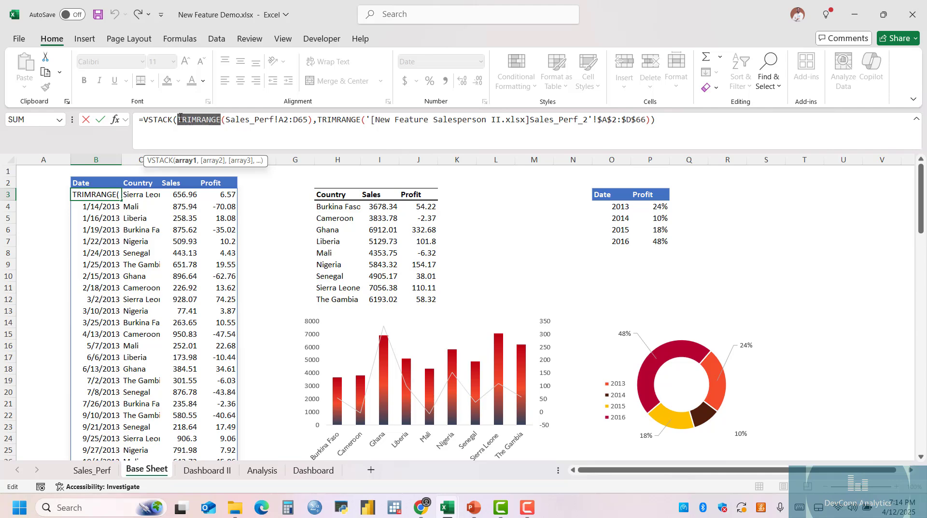
pyautogui.press('Delete')
pyautogui.press('Delete')
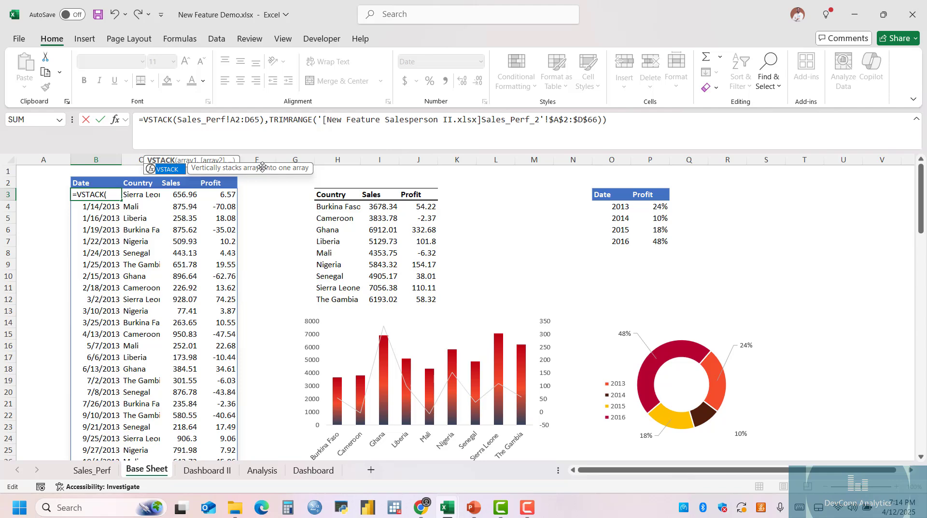
pyautogui.click(180, 119)
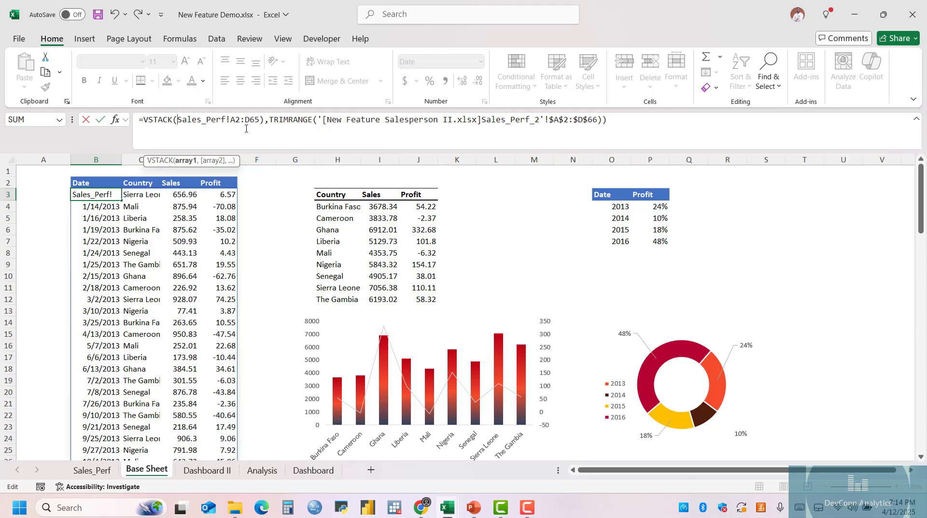
pyautogui.click(265, 119)
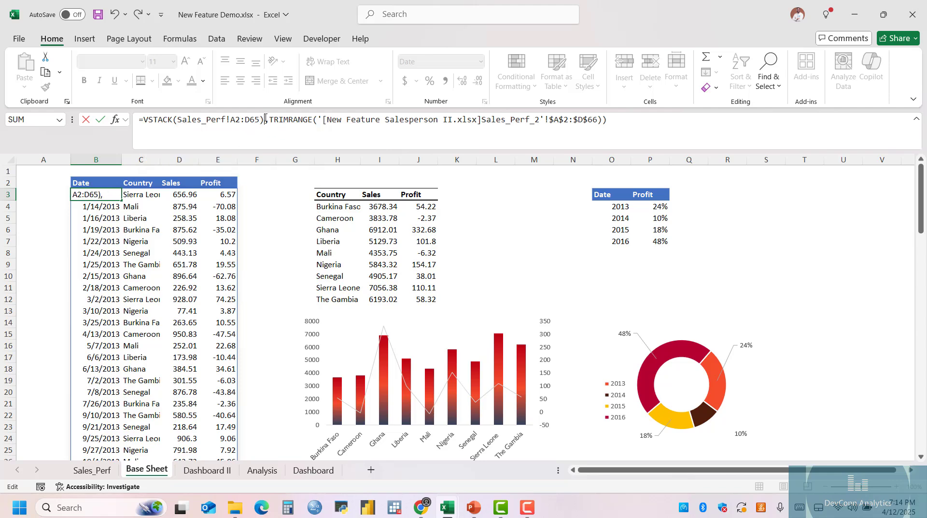
pyautogui.press('BackSpace')
# Remove the TRIMRANGE function around the second workbook's Sales_Perf_2 range in the same formula and commit it.
pyautogui.click(309, 119)
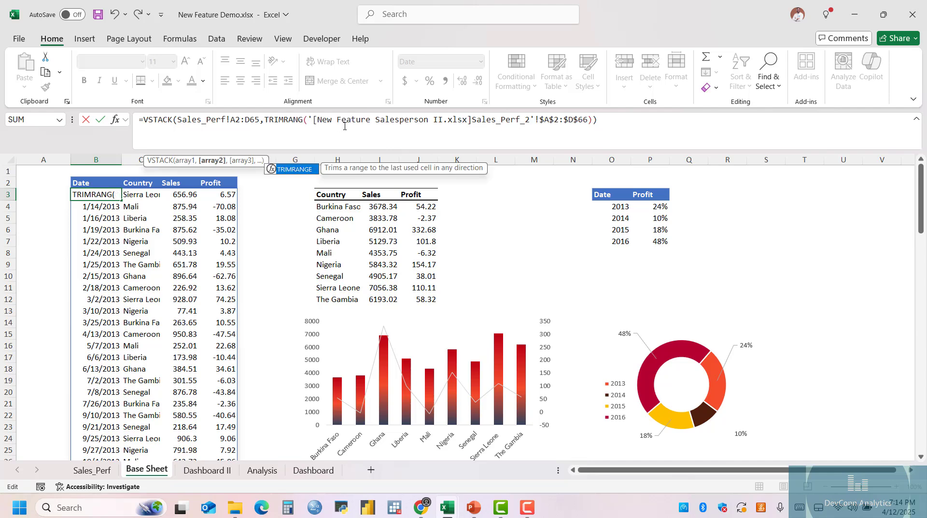
pyautogui.press('BackSpace')
pyautogui.press('BackSpace')
pyautogui.press('BackSpace')
pyautogui.press('BackSpace')
pyautogui.press('BackSpace')
pyautogui.press('BackSpace')
pyautogui.press('BackSpace')
pyautogui.press('BackSpace')
pyautogui.press('BackSpace')
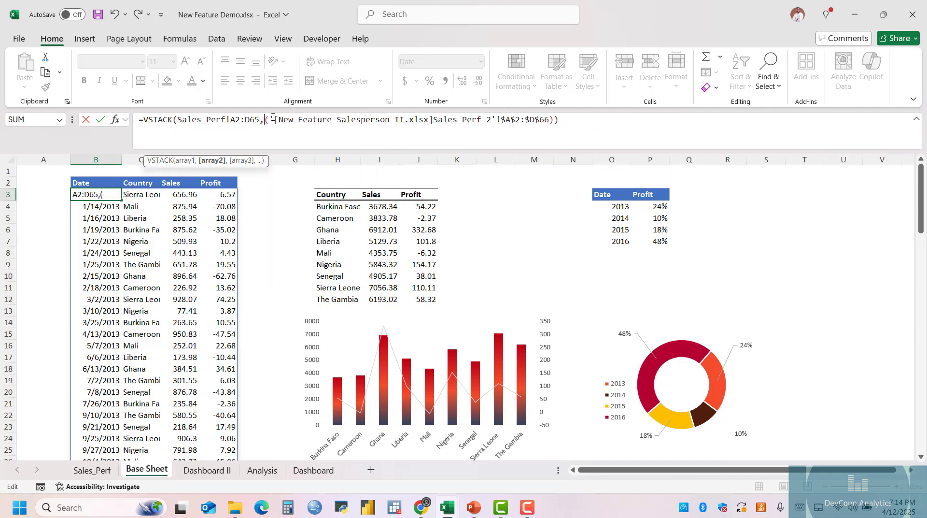
pyautogui.press('Delete')
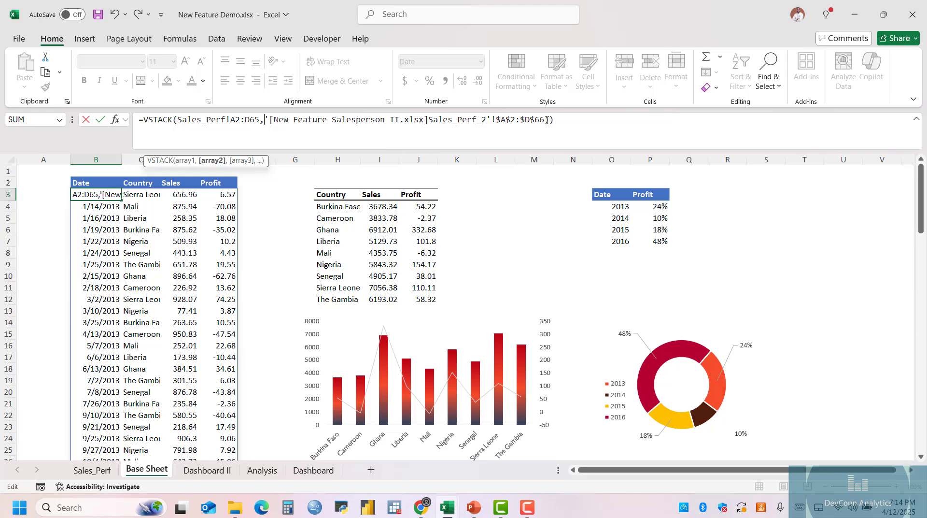
pyautogui.click(546, 120)
pyautogui.click(255, 241)
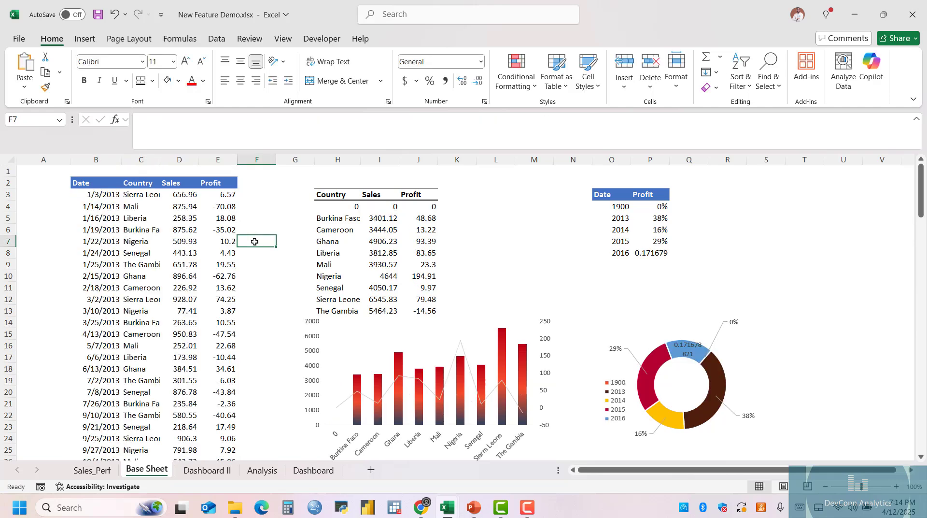
# Examine the stacked rows around the end of the first table's data, then reselect the VSTACK formula cell B3.
pyautogui.scroll(-5, 263, 247)
pyautogui.scroll(-15, 267, 247)
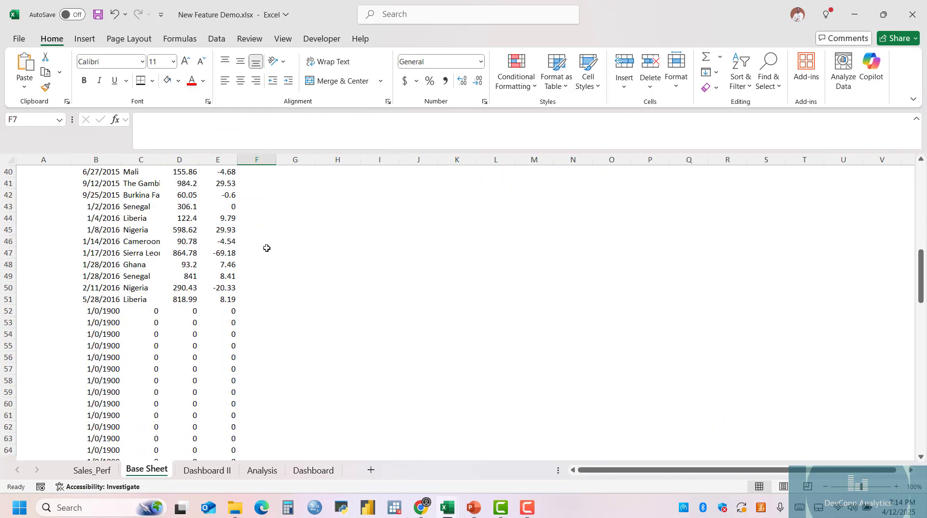
pyautogui.scroll(5, 184, 261)
pyautogui.moveTo(140, 241); pyautogui.dragTo(201, 391)
pyautogui.scroll(13, 299, 281)
pyautogui.scroll(2, 299, 282)
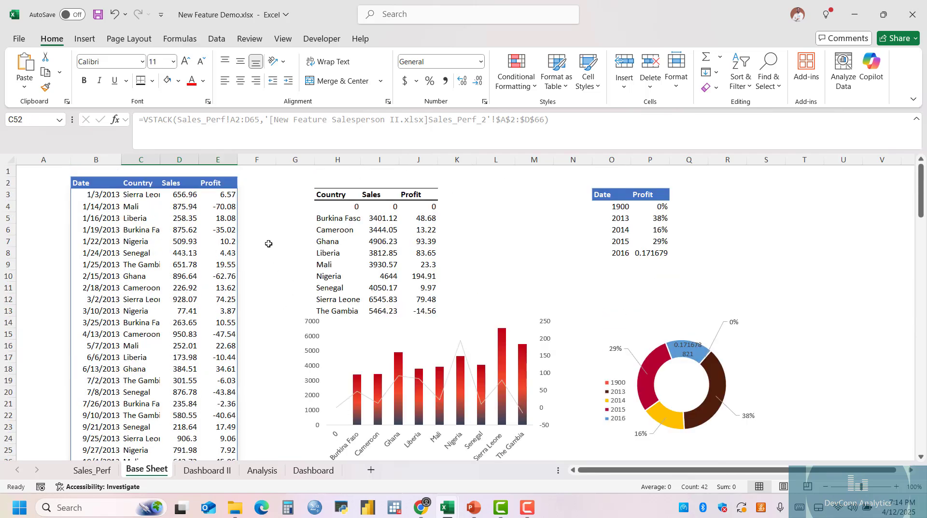
pyautogui.click(246, 120)
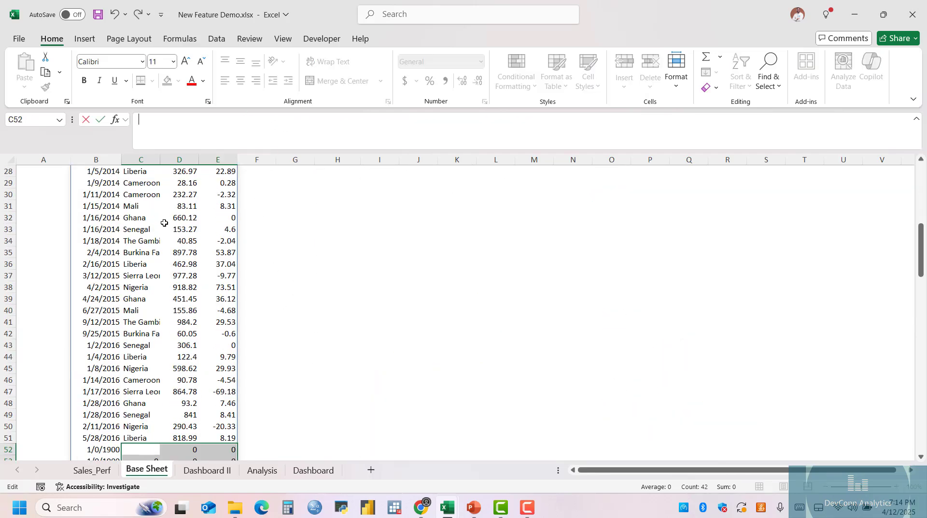
pyautogui.scroll(9, 164, 223)
pyautogui.click(97, 194)
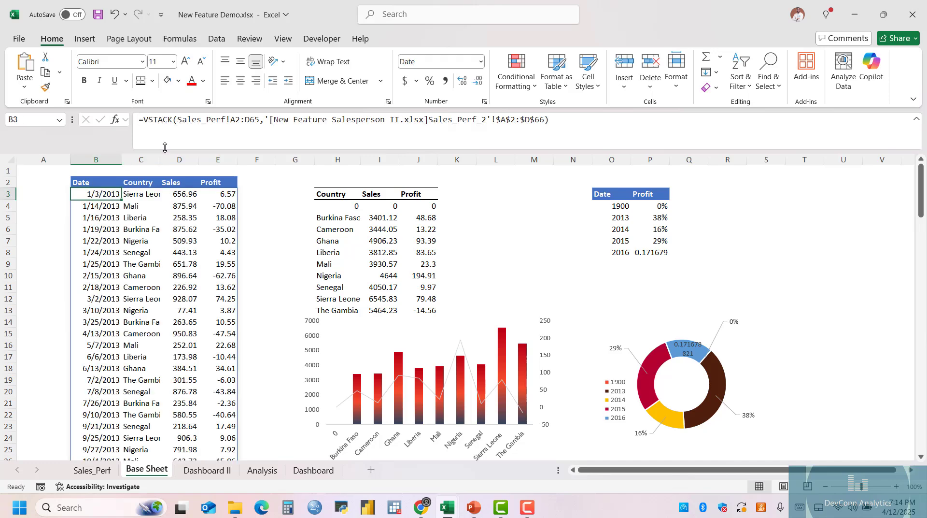
pyautogui.click(244, 120)
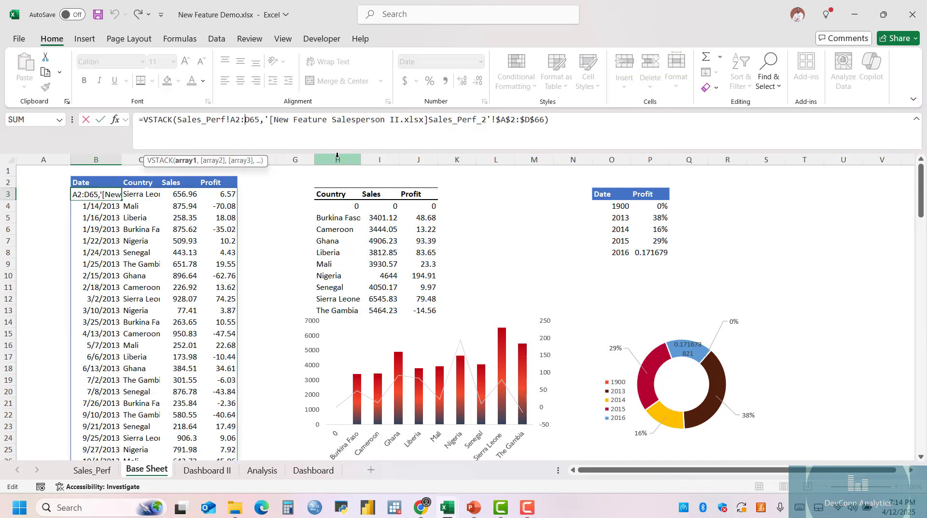
pyautogui.write('.')
pyautogui.click(257, 264)
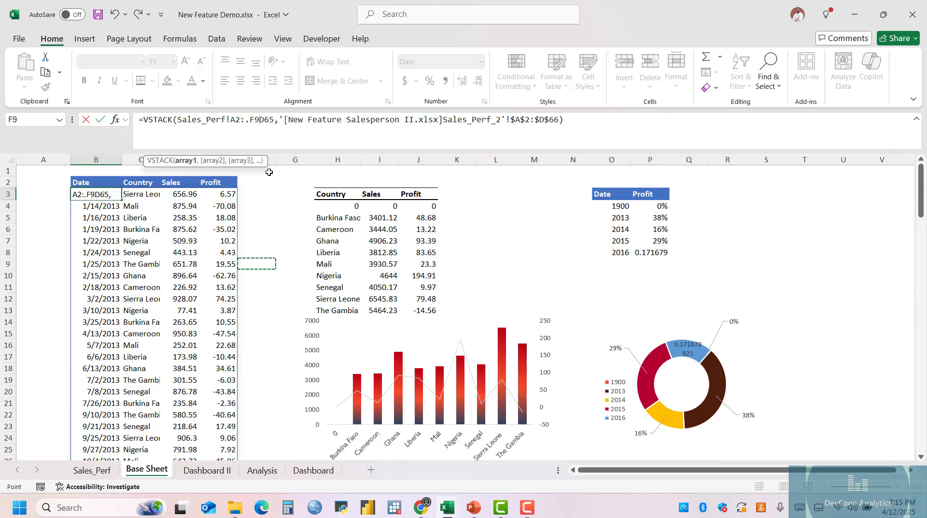
pyautogui.press('Escape')
# Change the first VSTACK range to the trimmed reference Sales_Perf!A2:.D65 and check the stacked rows to their end.
pyautogui.click(257, 119)
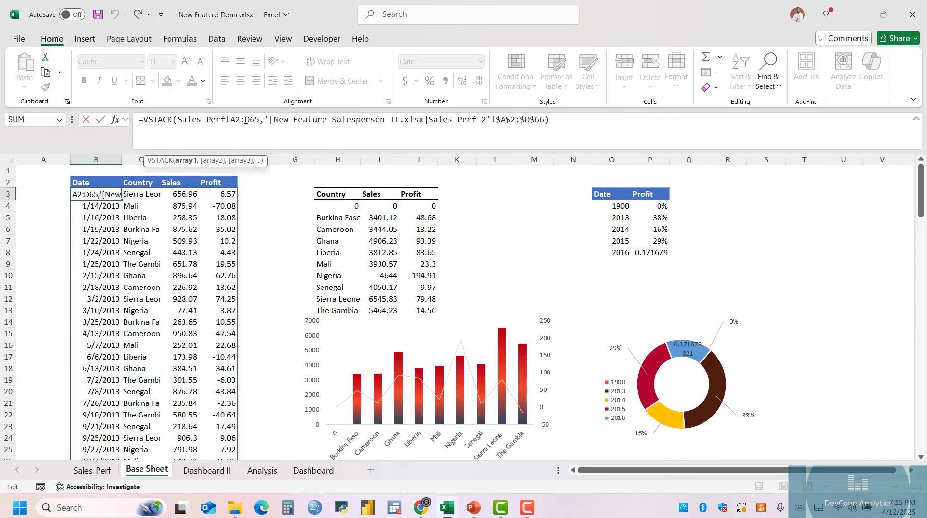
pyautogui.write('.')
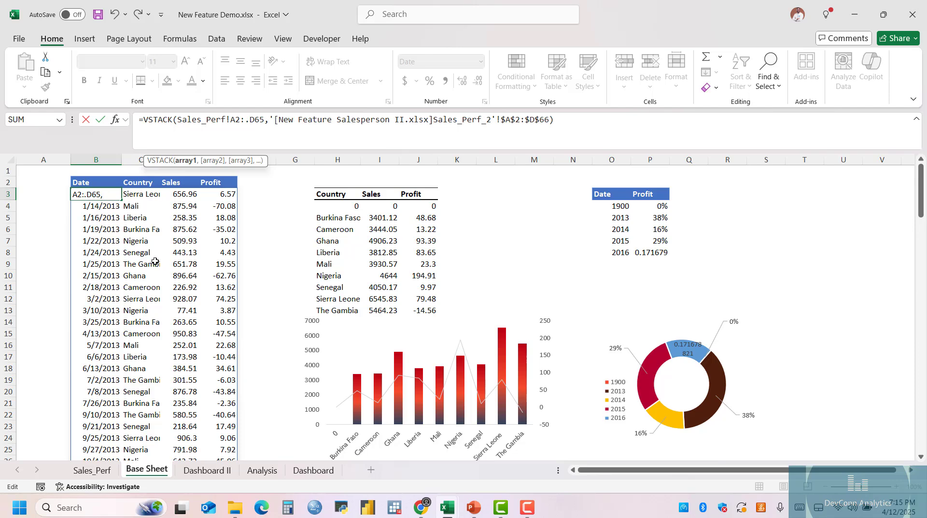
pyautogui.press('Return')
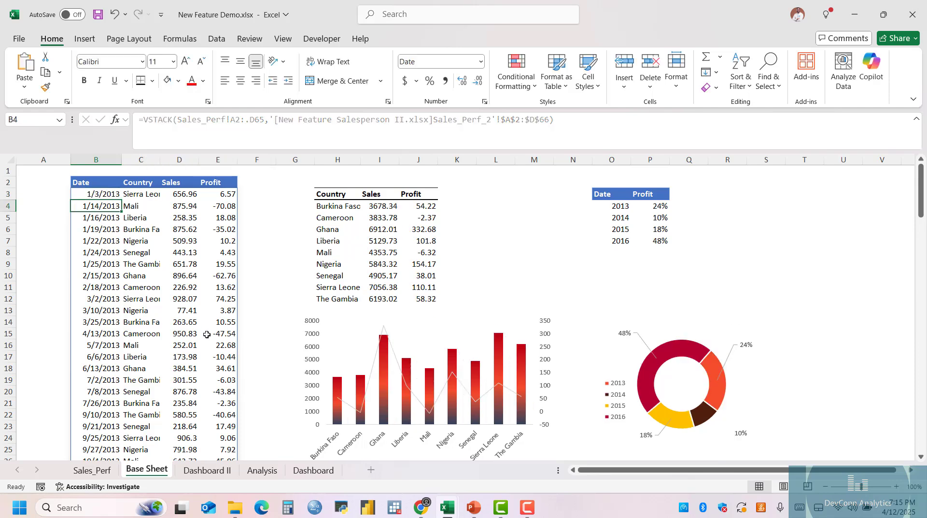
pyautogui.scroll(-12, 208, 327)
pyautogui.scroll(-14, 208, 327)
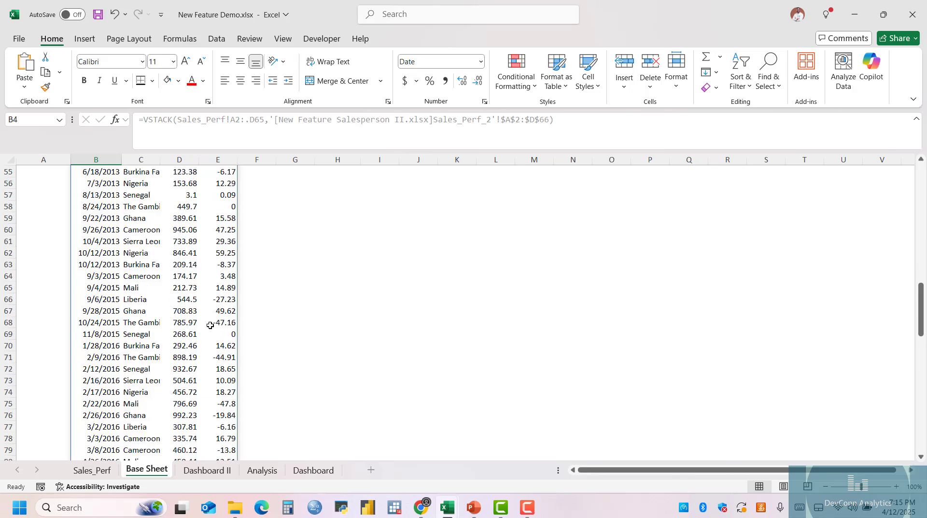
pyautogui.scroll(3, 212, 324)
pyautogui.scroll(-8, 213, 323)
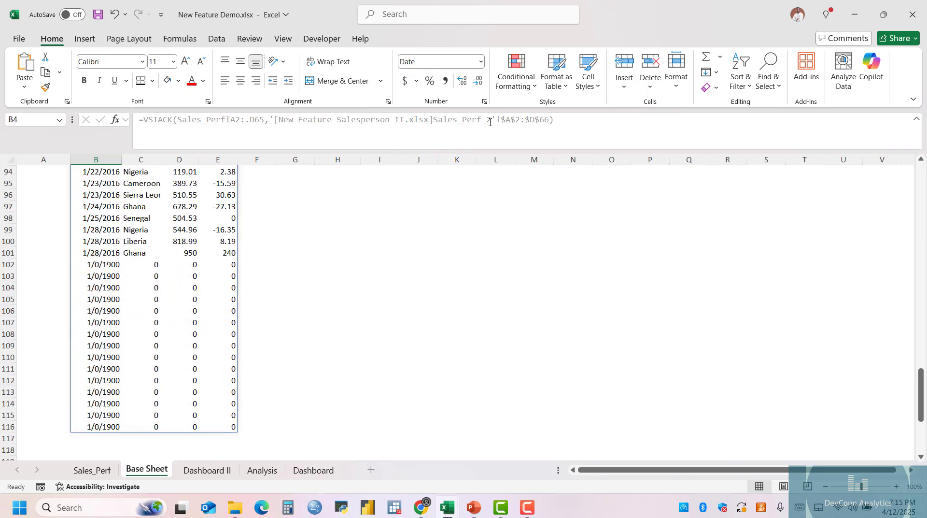
# Change the Sales_Perf_2 range in B3's VSTACK formula to the trimmed reference $A$2:.$D$66 and check the stacked rows.
pyautogui.press('BackSpace')
pyautogui.scroll(1, 181, 263)
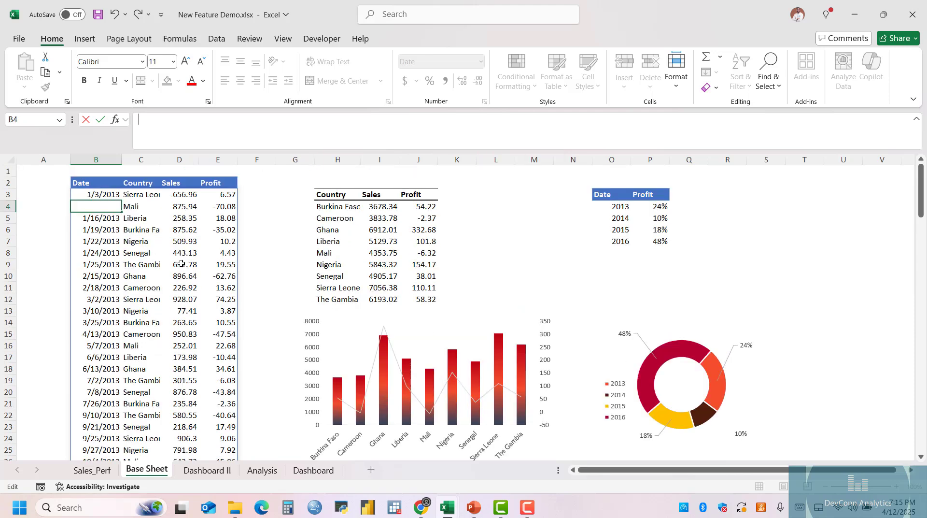
pyautogui.click(100, 197)
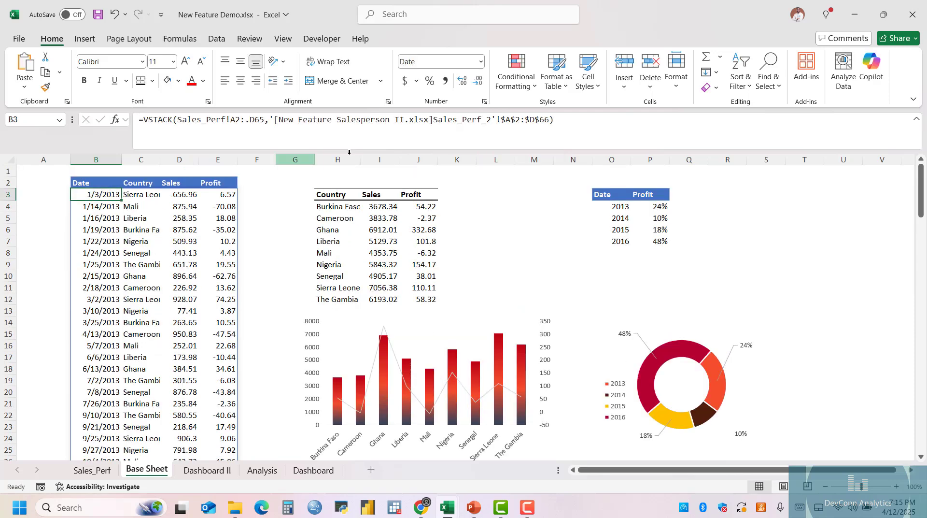
pyautogui.click(525, 118)
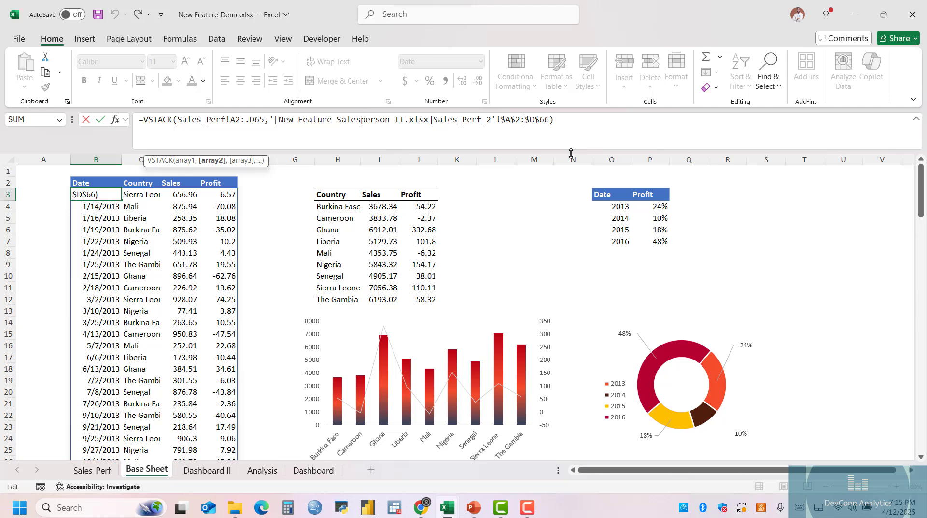
pyautogui.write('.')
pyautogui.press('Return')
pyautogui.scroll(-18, 259, 312)
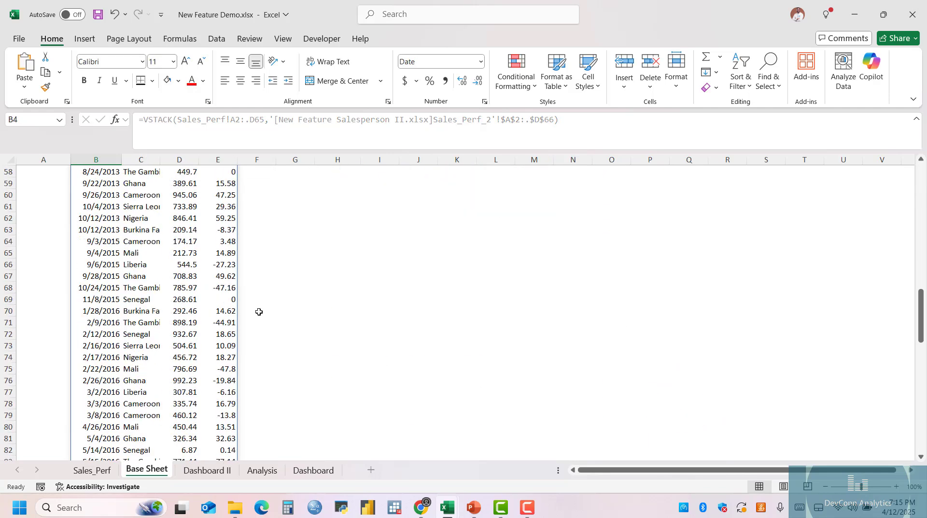
pyautogui.scroll(1, 250, 309)
pyautogui.scroll(20, 251, 309)
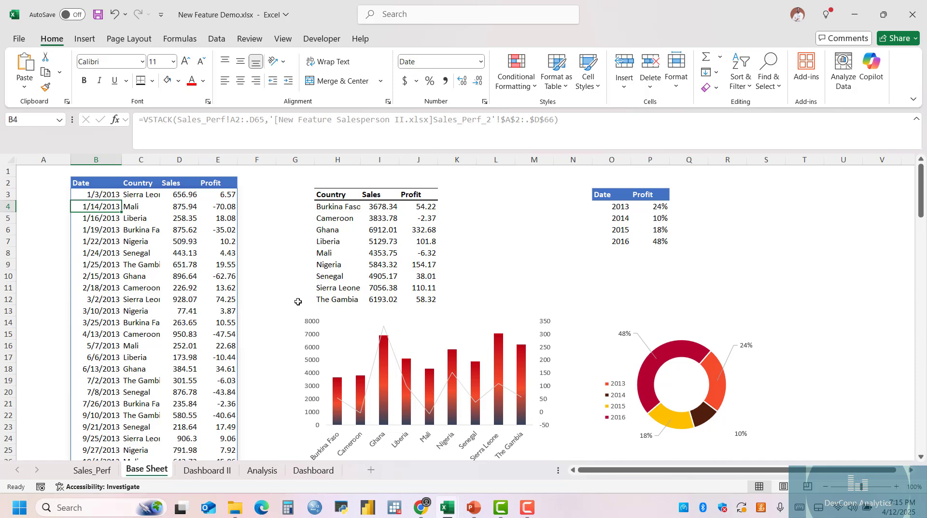
# Reduce the gap width of the Sales columns in the combo chart on Dashboard II and deselect the chart.
pyautogui.click(208, 471)
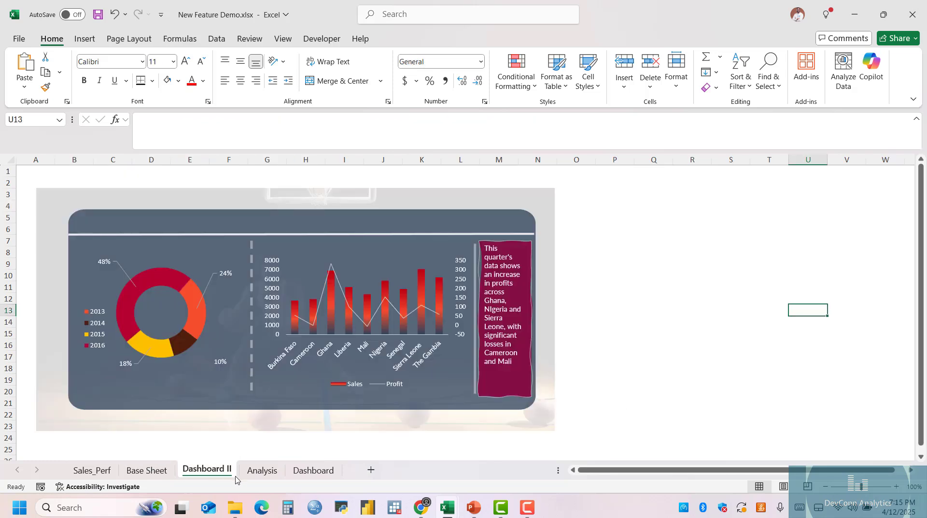
pyautogui.click(388, 295)
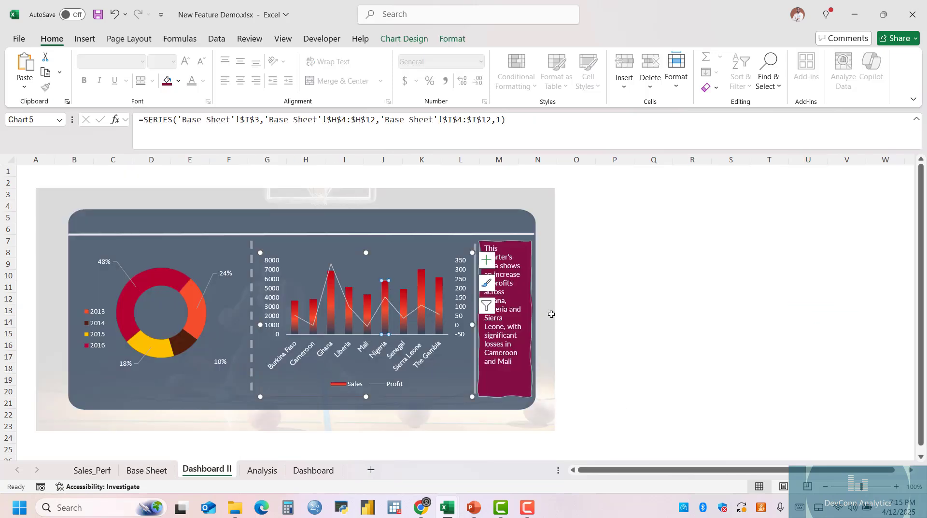
pyautogui.doubleClick(422, 300)
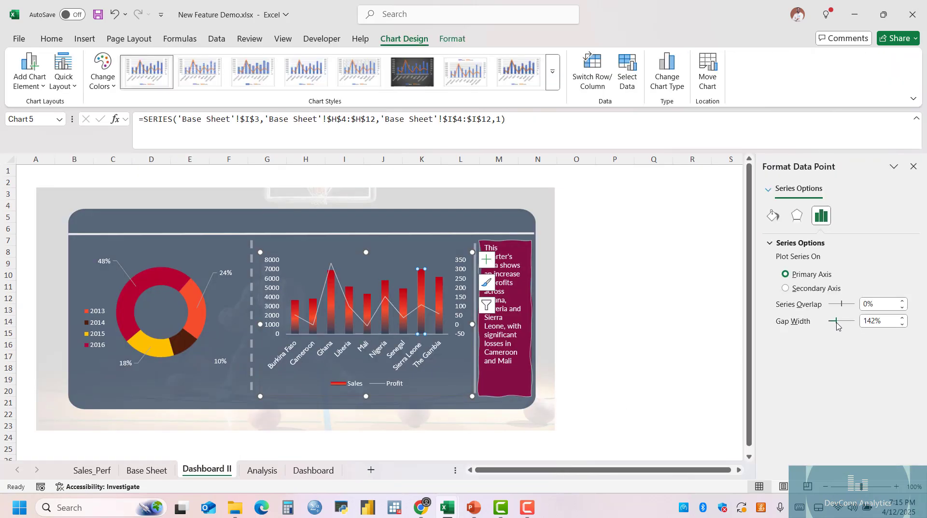
pyautogui.moveTo(837, 323); pyautogui.dragTo(832, 324)
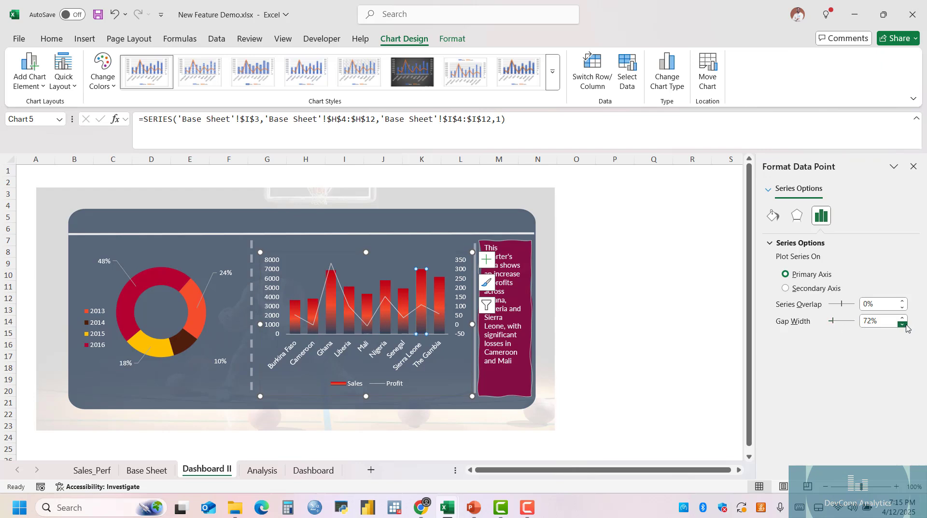
pyautogui.click(901, 318)
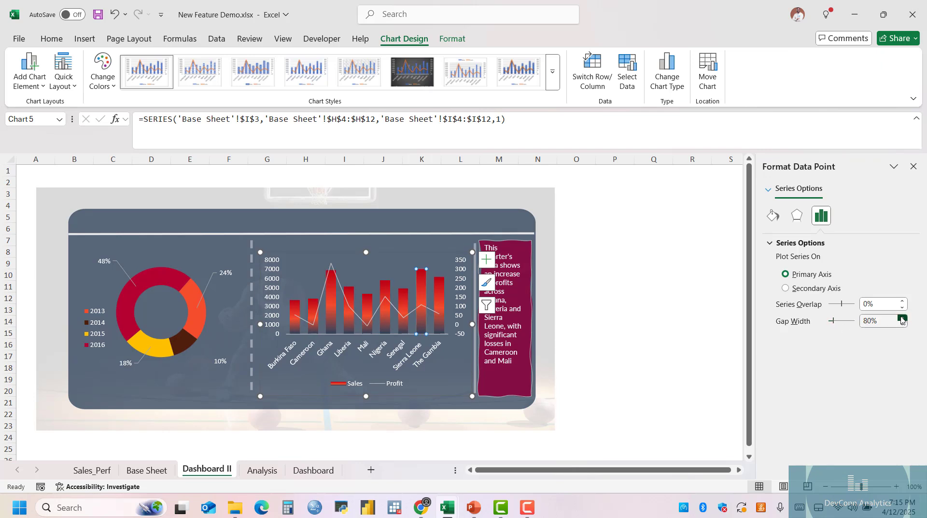
pyautogui.moveTo(833, 321); pyautogui.dragTo(830, 321)
pyautogui.click(622, 298)
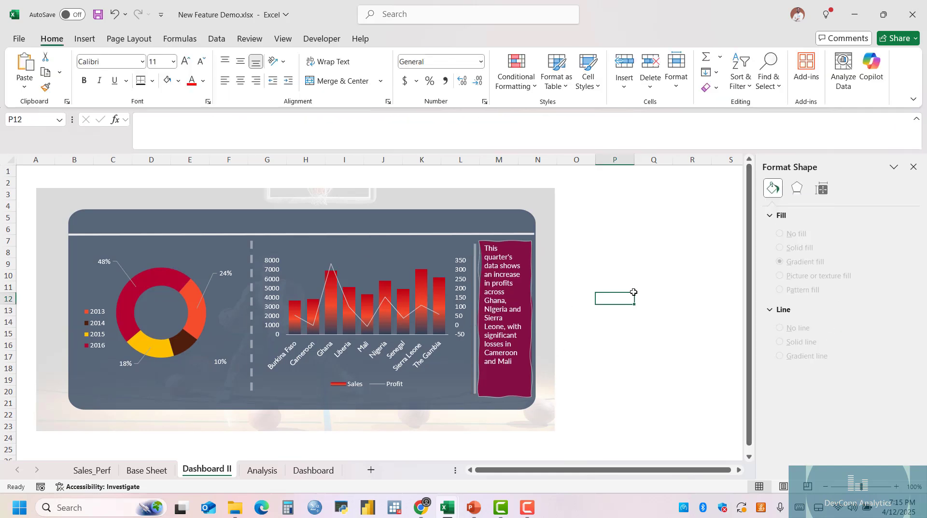